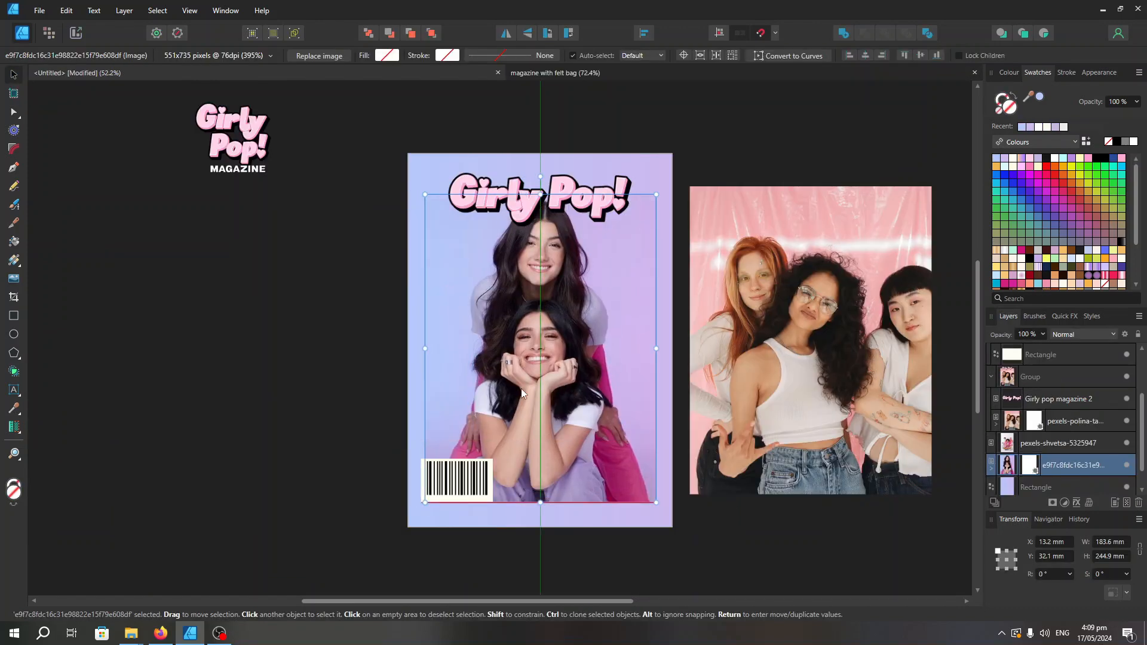
# Enlarge the cover photo of the two women to about 197 × 263 mm so it reaches the page's lower-right corner
pyautogui.click(521, 389)
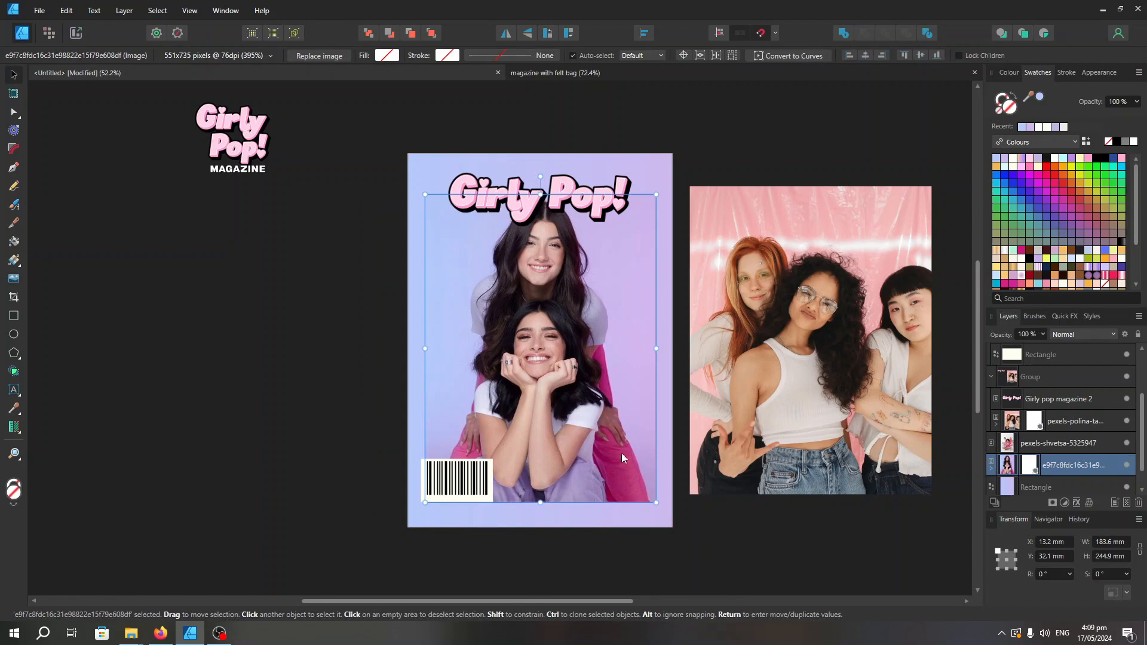
pyautogui.moveTo(656, 503); pyautogui.dragTo(672, 524)
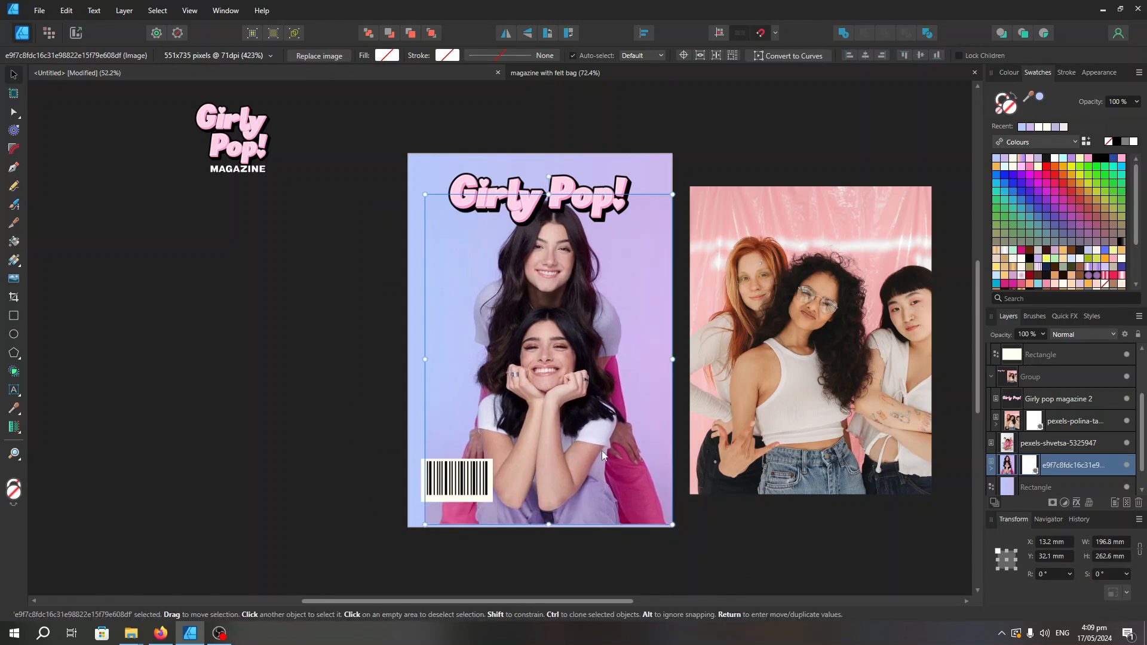
pyautogui.moveTo(601, 451); pyautogui.dragTo(590, 454)
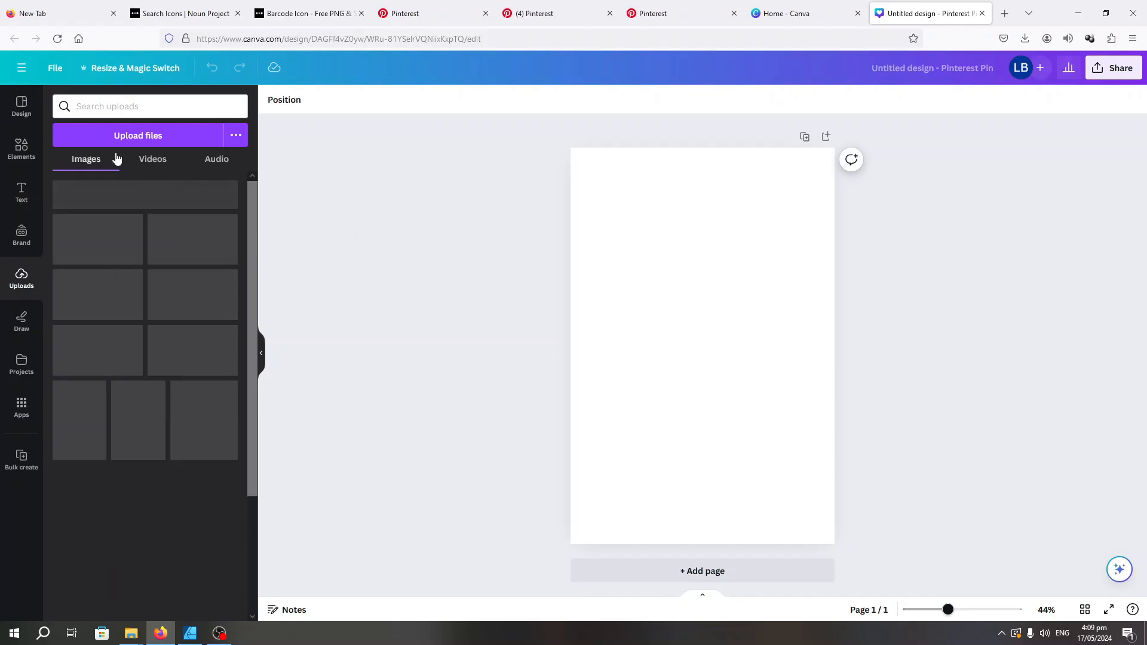
# Switch to Canva in the browser, paste the two-women photo into the blank Pinterest Pin design and enlarge it
pyautogui.hotkey('ctrl', 'v')
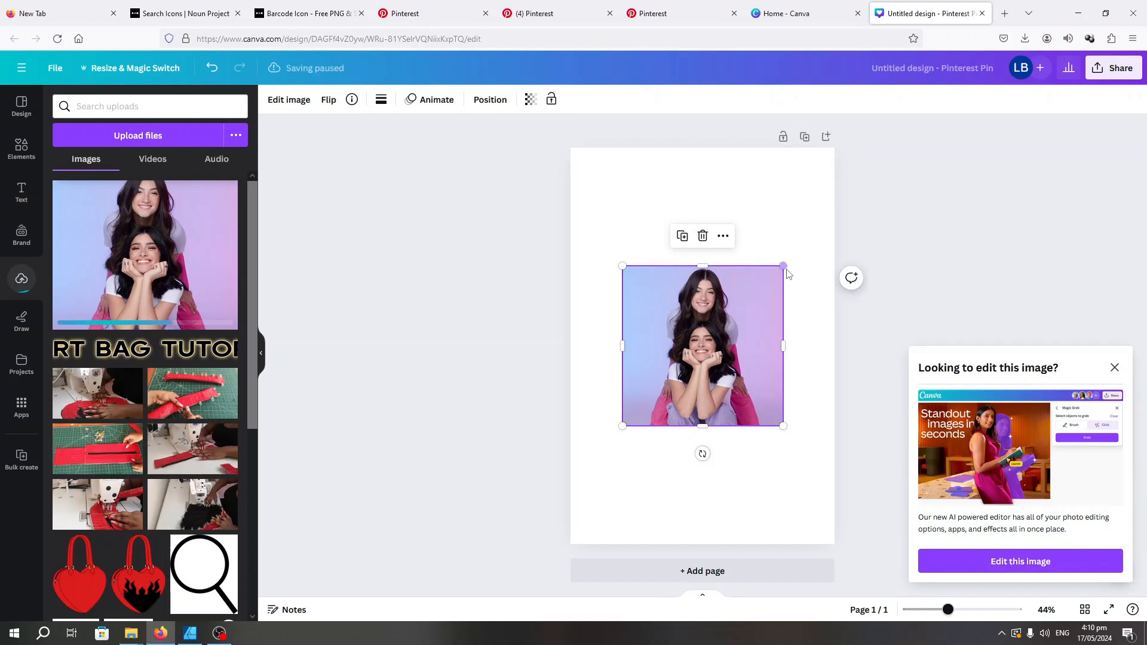
pyautogui.moveTo(784, 266); pyautogui.dragTo(756, 270)
pyautogui.scroll(2, 1027, 192)
pyautogui.scroll(-1, 1009, 291)
pyautogui.scroll(-1, 1010, 291)
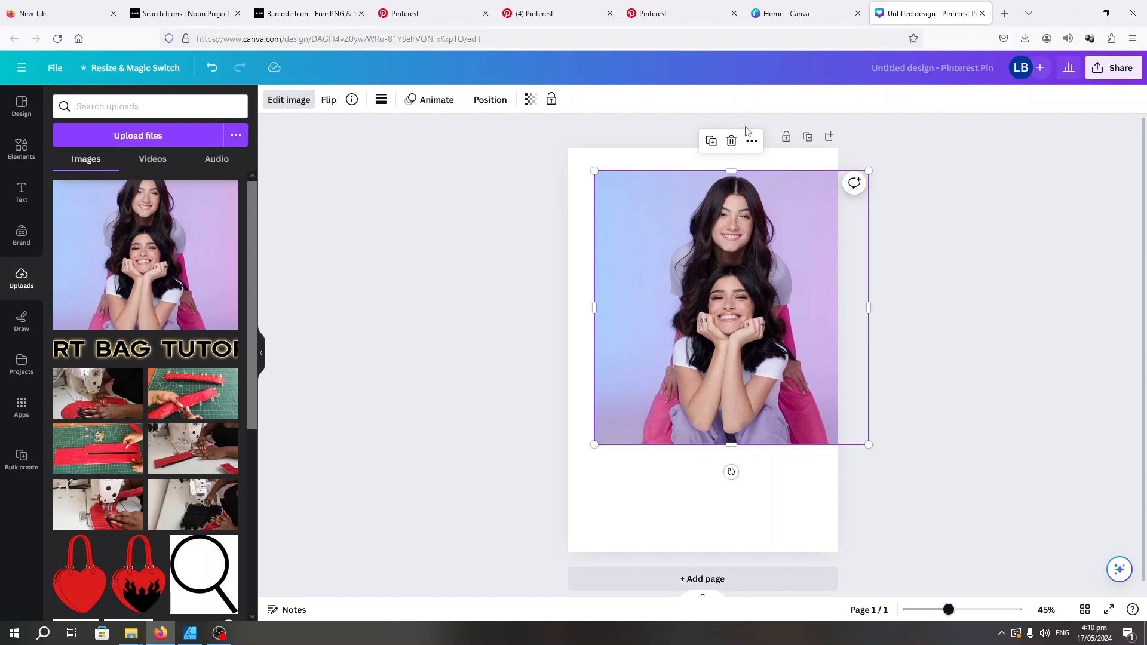
# Remove the photo's background with BG Remover
pyautogui.click(75, 194)
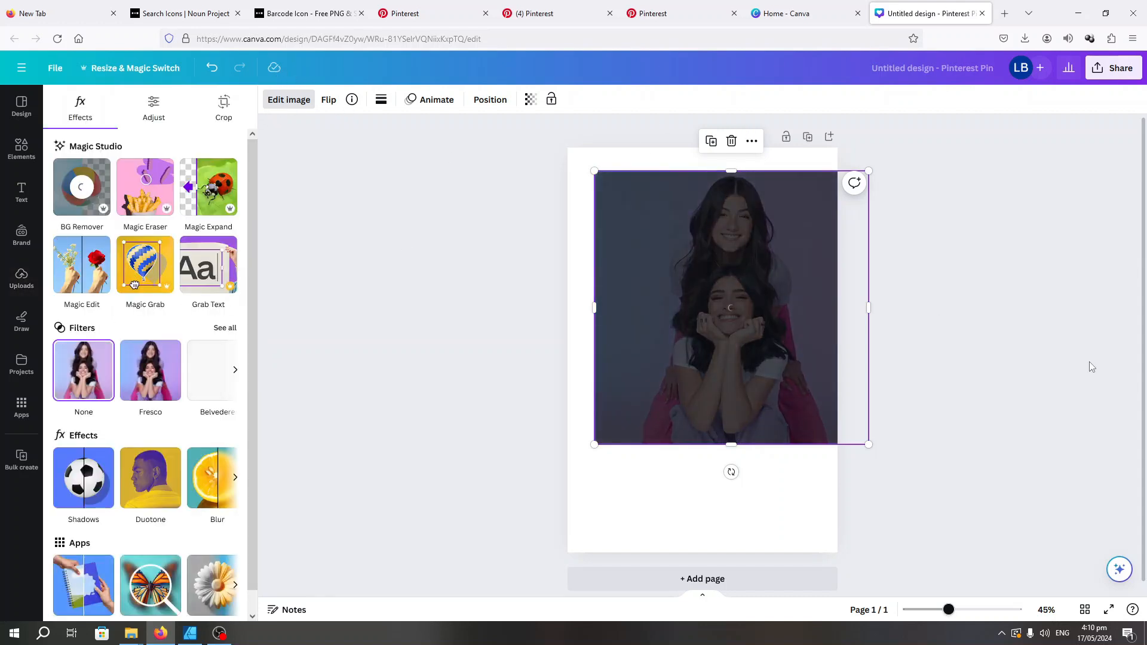
pyautogui.scroll(1, 991, 347)
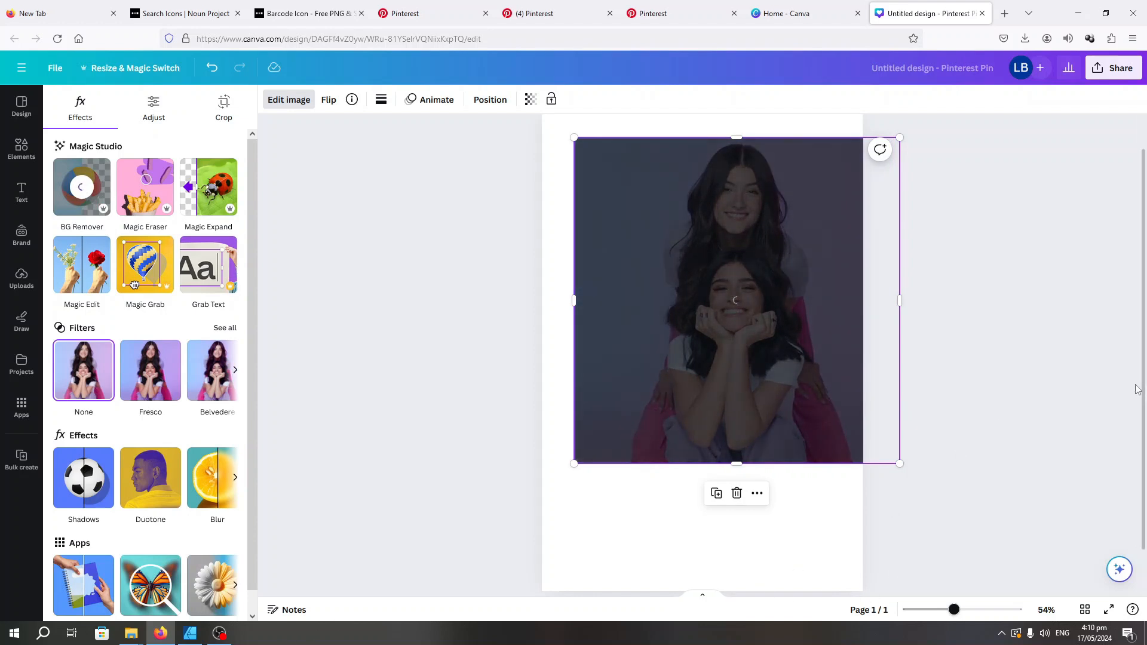
pyautogui.scroll(1, 1137, 388)
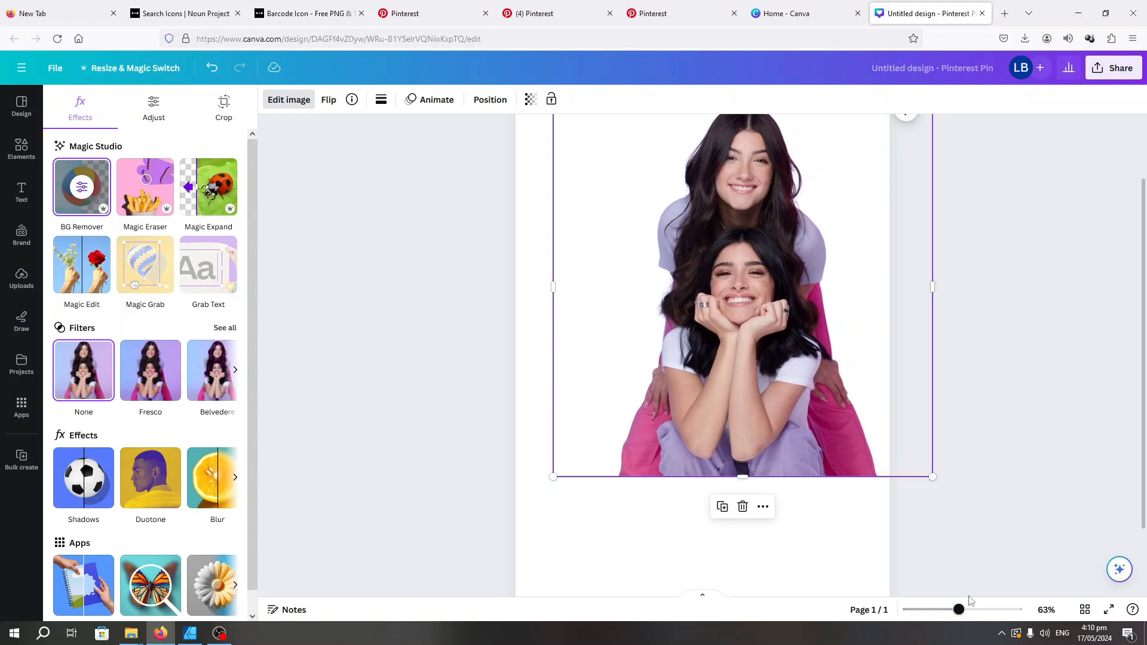
pyautogui.scroll(-2, 722, 297)
pyautogui.click(952, 525)
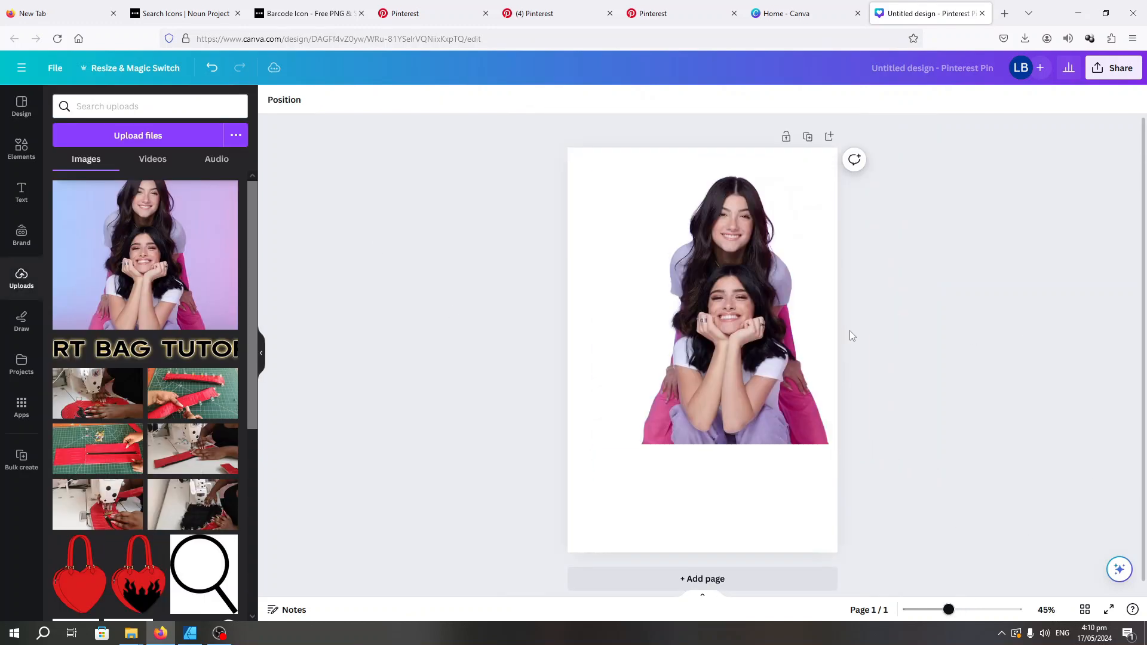
# Enlarge the cutout photo beyond the page width and position it so it ends at the page's bottom edge
pyautogui.click(801, 333)
pyautogui.moveTo(593, 446); pyautogui.dragTo(512, 525)
pyautogui.scroll(1, 963, 430)
pyautogui.moveTo(803, 421); pyautogui.dragTo(797, 439)
pyautogui.scroll(-1, 1075, 406)
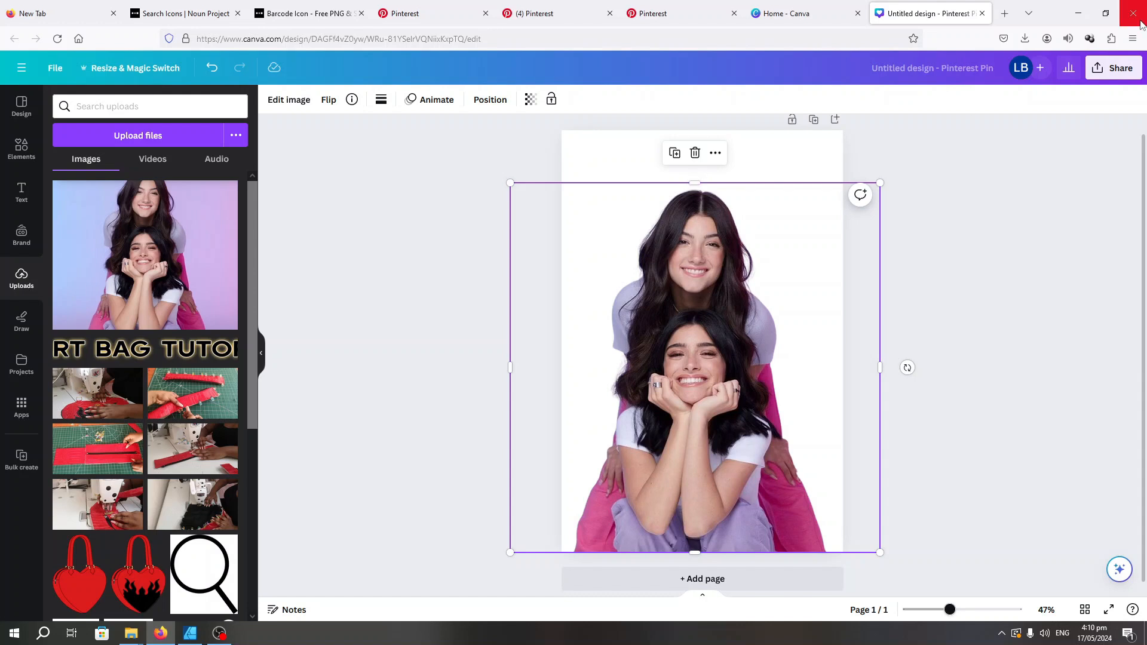
# Download the Canva design as a PNG with a transparent background
pyautogui.click(1108, 69)
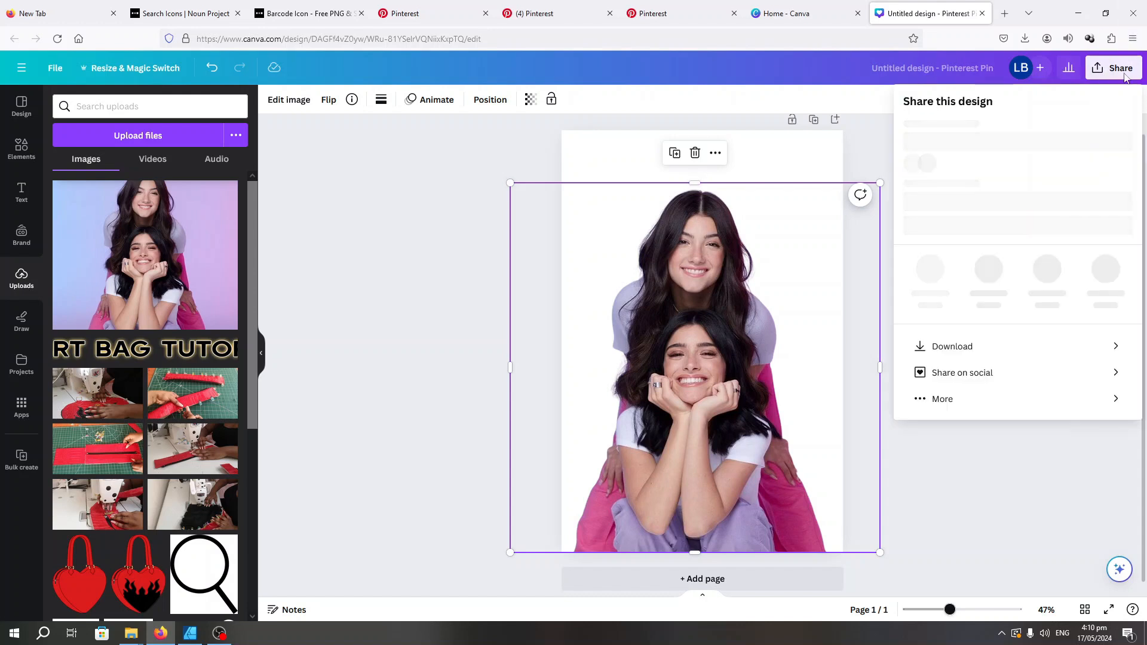
pyautogui.click(968, 360)
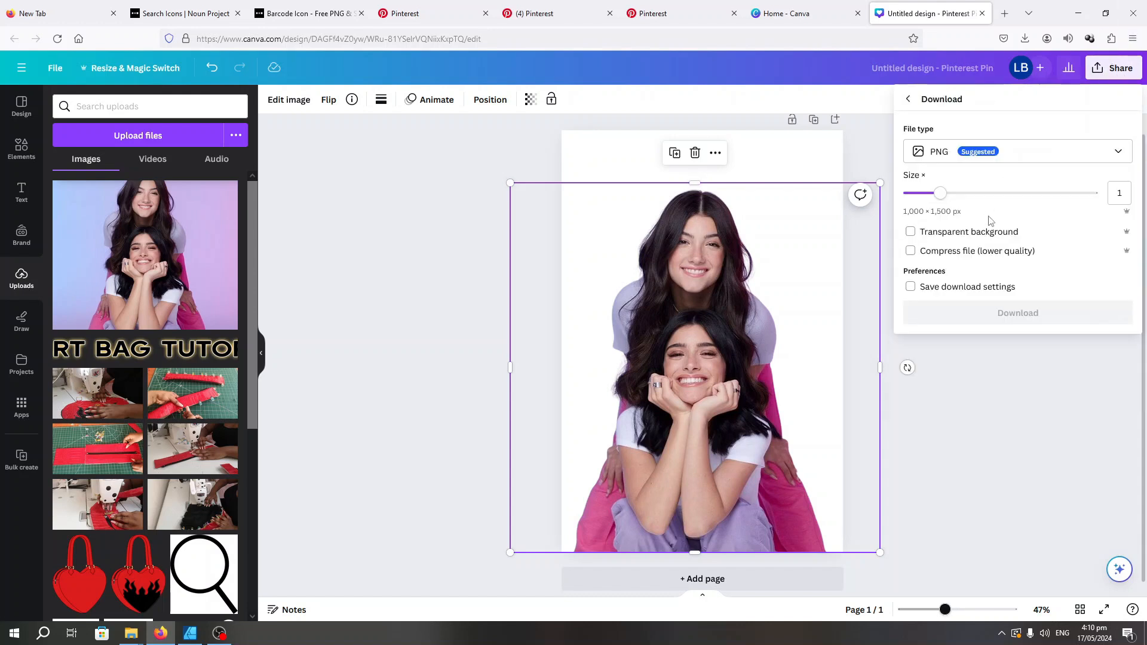
pyautogui.click(932, 234)
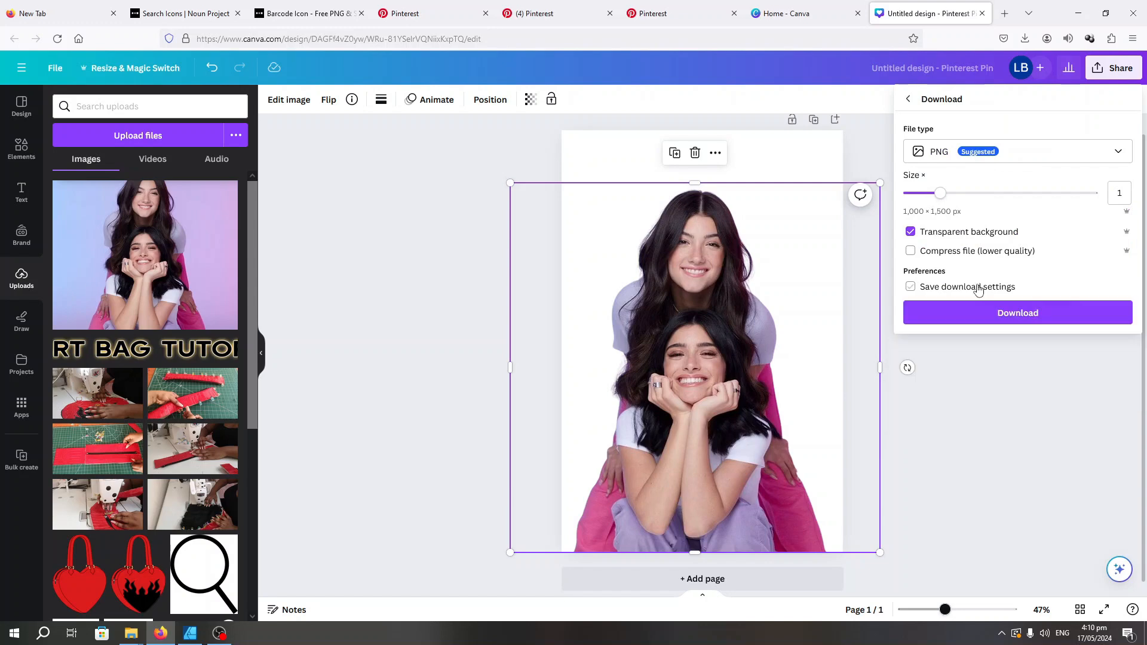
pyautogui.click(1009, 314)
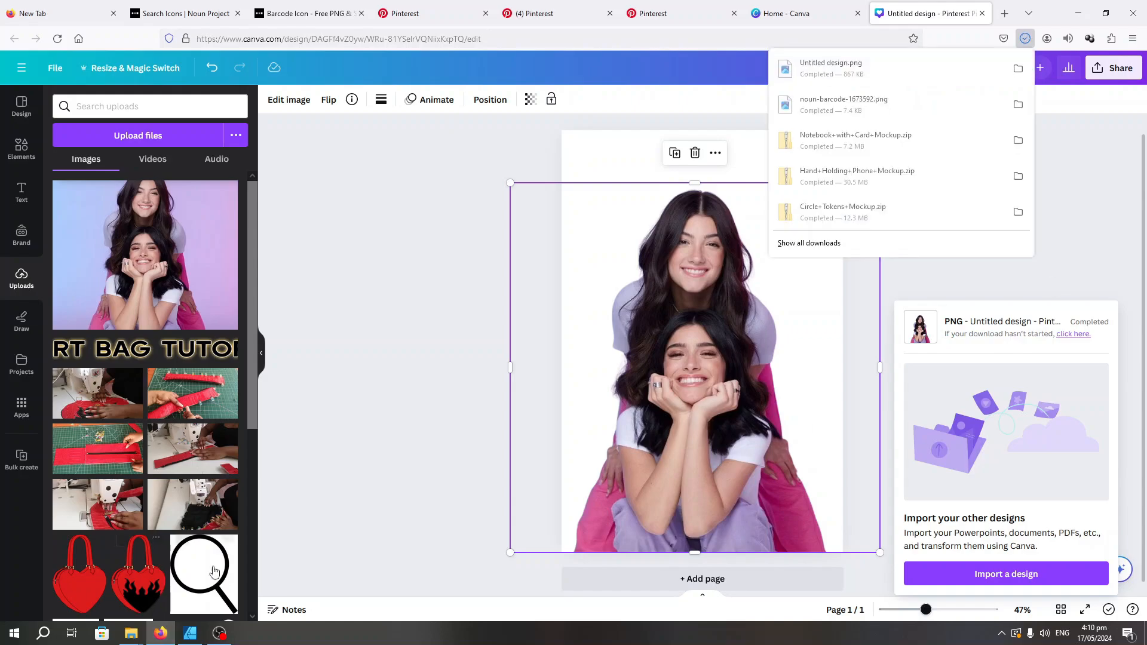
# Switch back to Affinity Designer and move the original two-women photo off the page to its left side
pyautogui.click(192, 634)
pyautogui.click(288, 368)
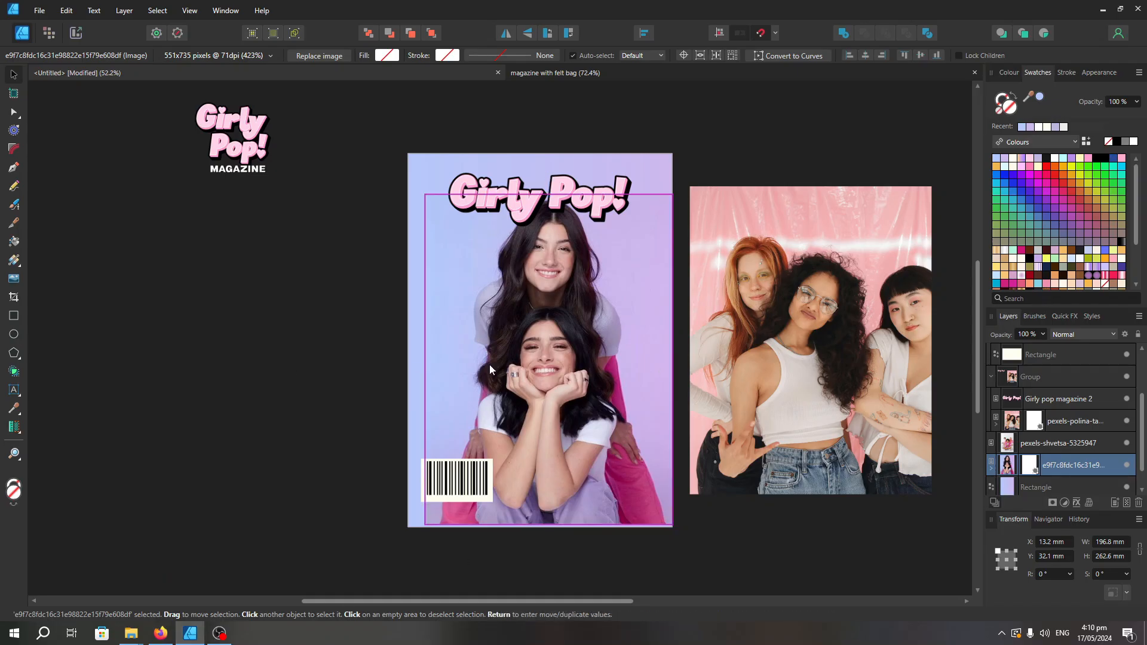
pyautogui.moveTo(548, 368); pyautogui.dragTo(192, 372)
pyautogui.click(263, 562)
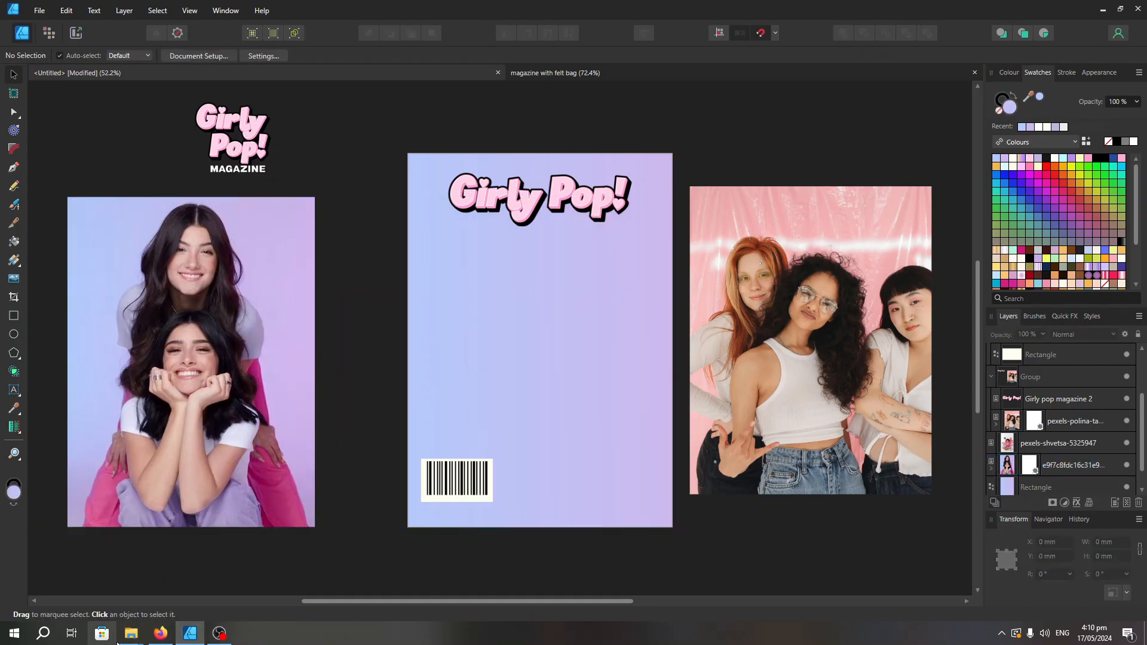
# Place the "Untitled design" cutout image from the Downloads folder onto the magazine cover
pyautogui.moveTo(129, 635)
pyautogui.click(90, 588)
pyautogui.scroll(-8, 359, 425)
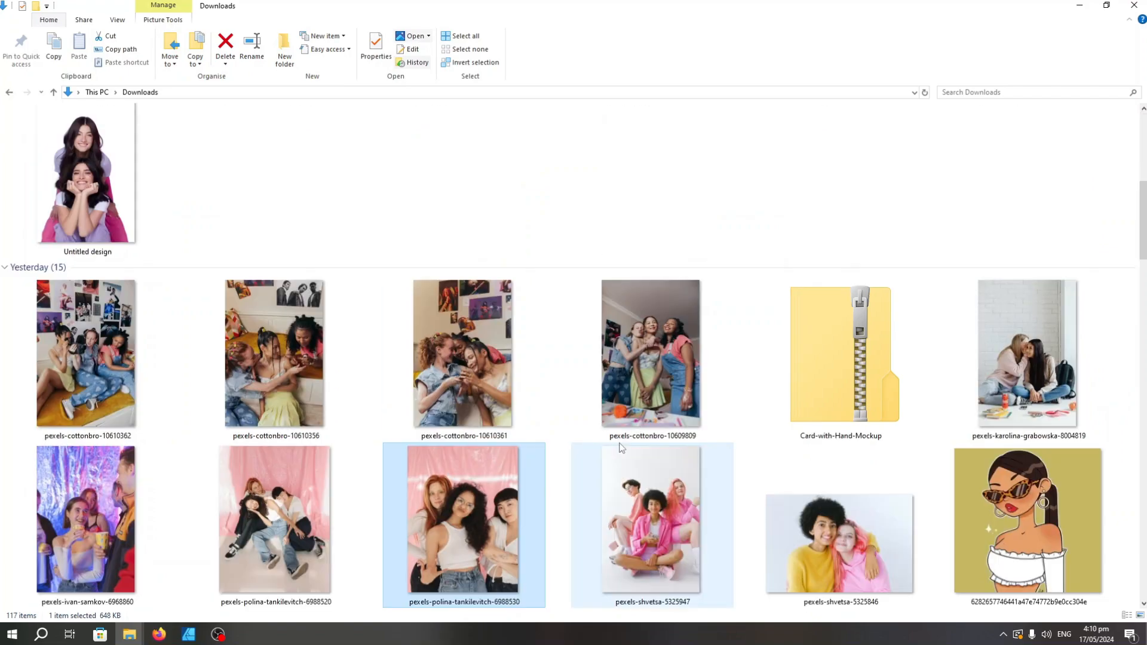
pyautogui.scroll(3, 106, 375)
pyautogui.click(106, 374)
pyautogui.moveTo(110, 387); pyautogui.dragTo(489, 344)
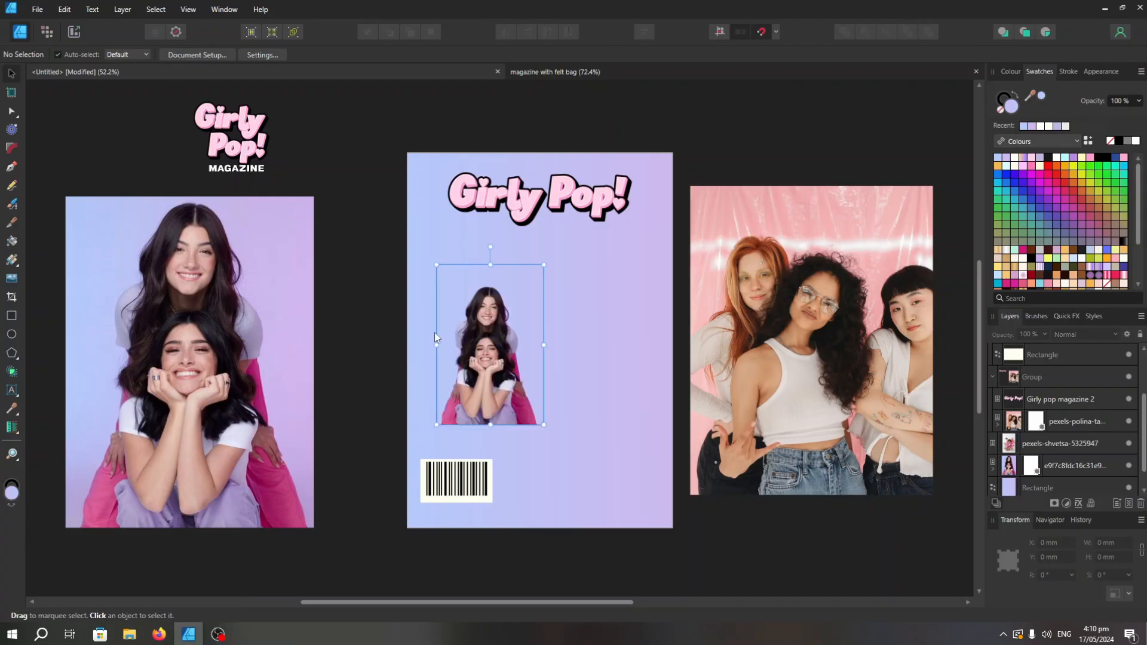
# Enlarge the cutout to about 190 × 285 mm and position it against the bottom of the cover
pyautogui.moveTo(543, 264); pyautogui.dragTo(730, 70)
pyautogui.moveTo(690, 424); pyautogui.dragTo(614, 311)
pyautogui.moveTo(495, 257); pyautogui.dragTo(526, 438)
pyautogui.moveTo(451, 261); pyautogui.dragTo(421, 168)
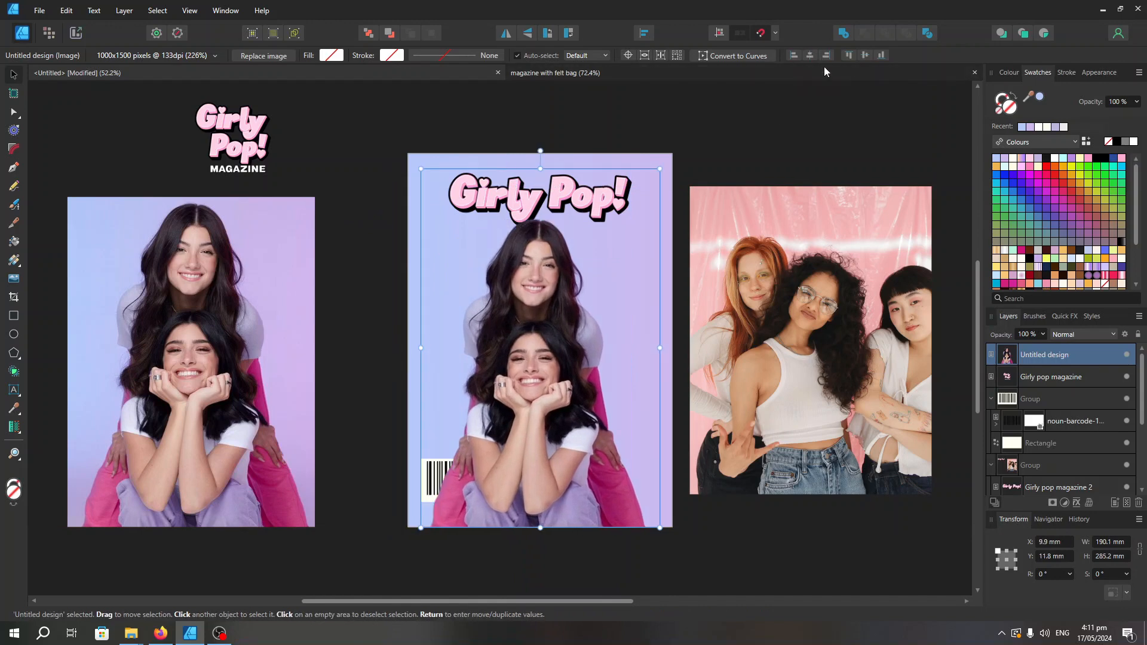
# Move the barcode out from behind the cutout to the empty area left of the cover
pyautogui.moveTo(480, 473); pyautogui.dragTo(517, 466)
pyautogui.moveTo(457, 481); pyautogui.dragTo(378, 385)
pyautogui.moveTo(590, 402); pyautogui.dragTo(556, 410)
# Crop the empty strip off the upper edge of the cutout image
pyautogui.rightClick(566, 387)
pyautogui.click(532, 371)
pyautogui.click(13, 297)
pyautogui.moveTo(540, 168); pyautogui.dragTo(540, 189)
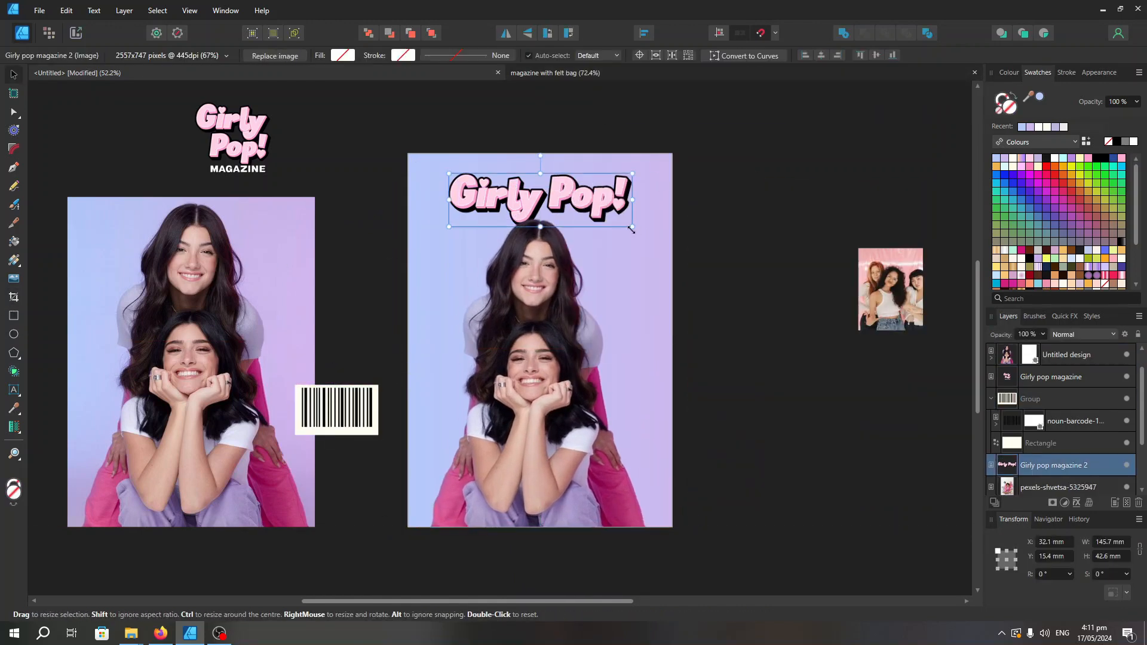
# Enlarge the "Girly Pop!" title to about 192 × 56 mm across the upper part of the cover, keeping it behind the cutout
pyautogui.hotkey('ctrl', 'z')
pyautogui.moveTo(632, 227); pyautogui.dragTo(690, 244)
pyautogui.moveTo(632, 219); pyautogui.dragTo(870, 196)
pyautogui.click(780, 173)
pyautogui.scroll(-1, 780, 173)
pyautogui.hotkey('ctrl', 'z')
pyautogui.click(1066, 355)
pyautogui.click(1054, 465)
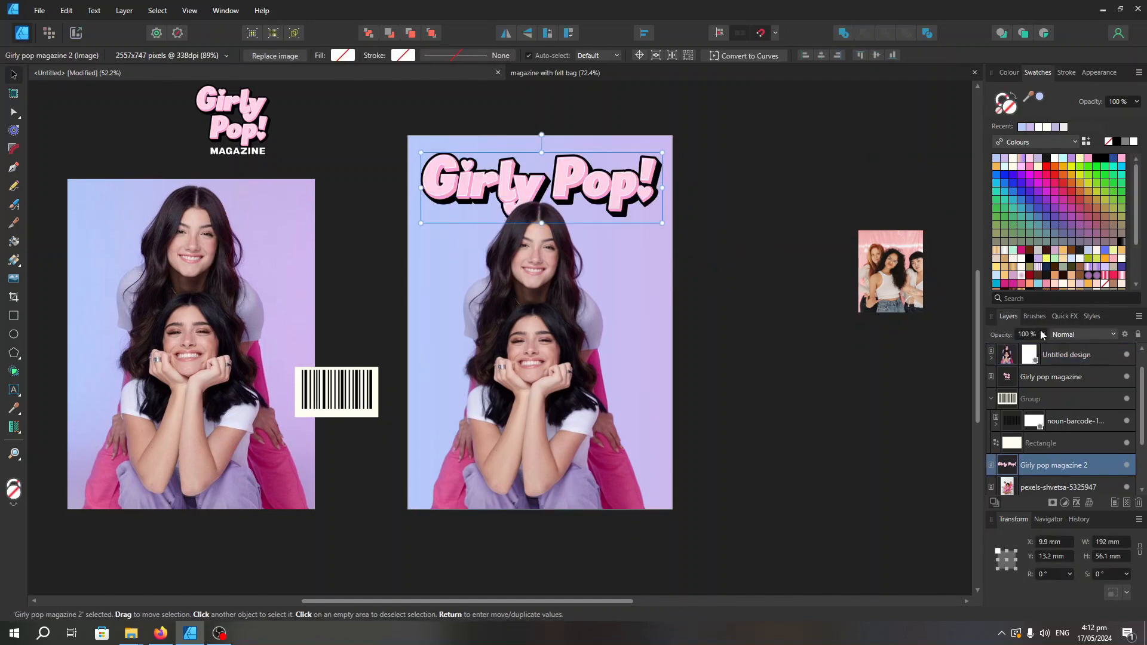
# Enlarge the cutout to about 200 × 263 mm so it overlaps the title, and centre it horizontally on the page
pyautogui.click(741, 282)
pyautogui.click(559, 274)
pyautogui.moveTo(419, 196); pyautogui.dragTo(406, 179)
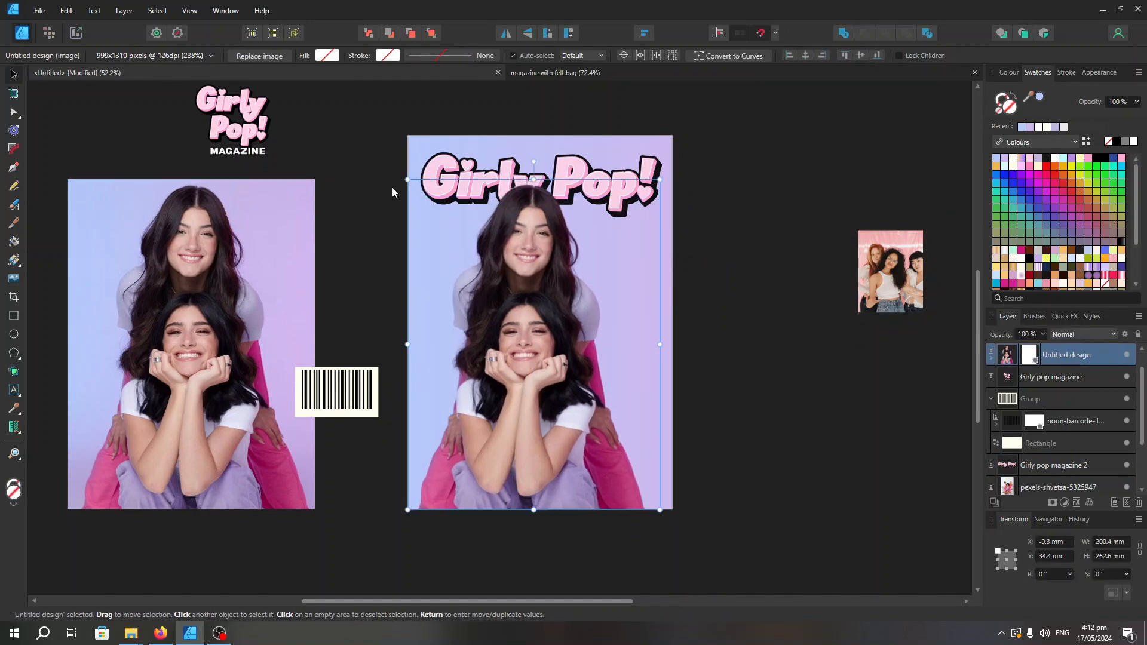
pyautogui.click(807, 56)
# Move the "Girly Pop!" title slightly higher on the cover
pyautogui.click(787, 212)
pyautogui.moveTo(647, 202); pyautogui.dragTo(645, 194)
pyautogui.click(767, 157)
pyautogui.click(571, 287)
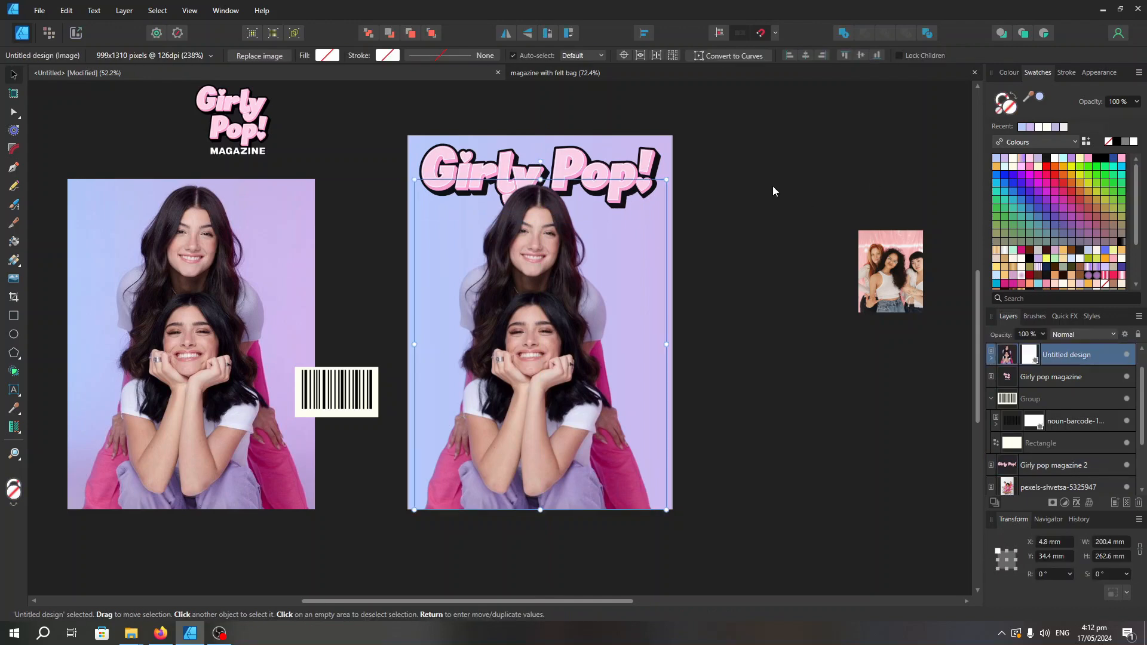
pyautogui.click(621, 182)
pyautogui.click(791, 168)
# Place the barcode in front of the cutout in the cover's lower-left corner, aligned with the cutout's left edge
pyautogui.click(657, 408)
pyautogui.click(717, 418)
pyautogui.rightClick(460, 474)
pyautogui.moveTo(348, 392); pyautogui.dragTo(467, 478)
pyautogui.moveTo(549, 291)
pyautogui.click(669, 291)
pyautogui.click(782, 280)
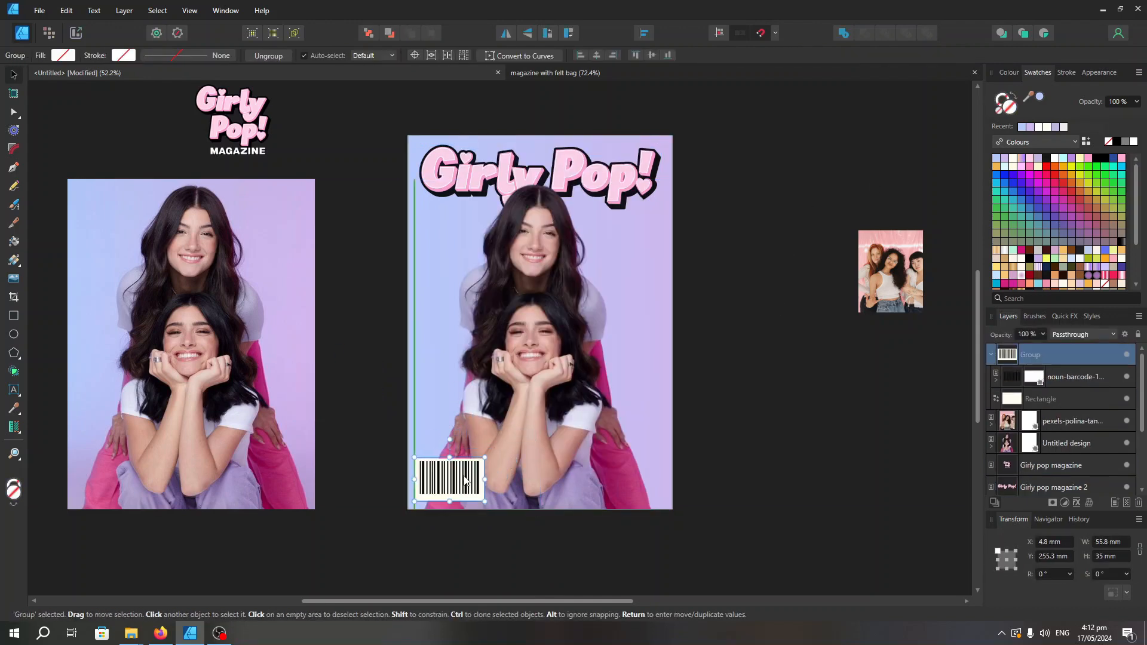
pyautogui.click(801, 304)
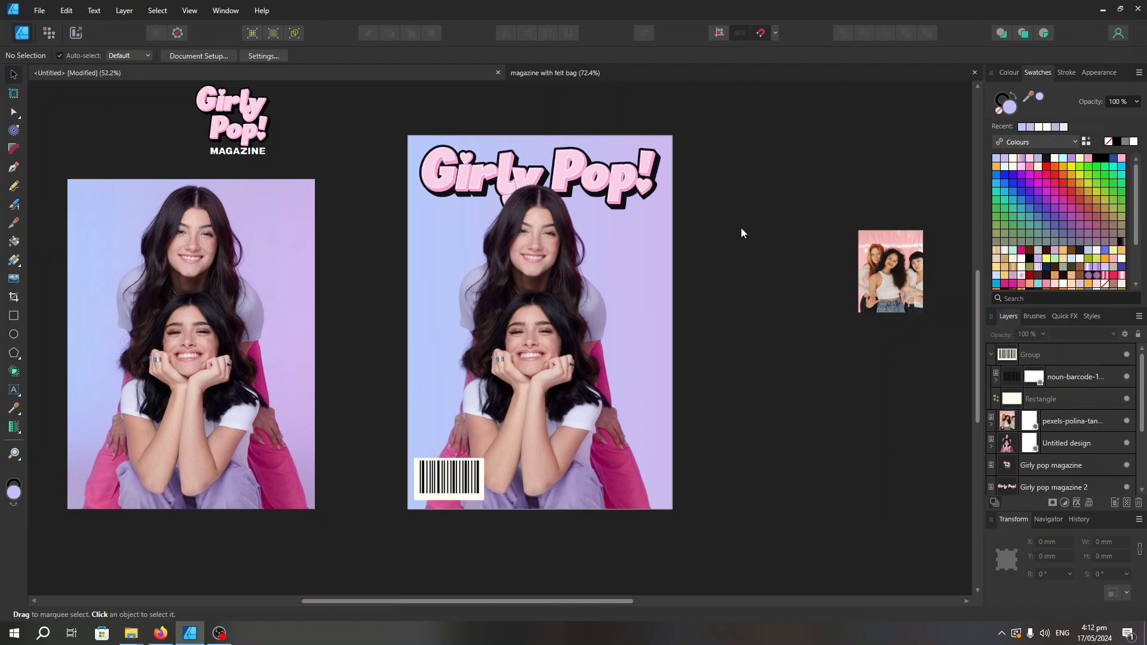
# Enlarge the "Girly Pop!" title to nearly the full cover width and centre it horizontally on the page
pyautogui.click(475, 174)
pyautogui.moveTo(428, 151)
pyautogui.mouseDown()
pyautogui.moveTo(397, 141)
pyautogui.moveTo(415, 140)
pyautogui.mouseUp()
pyautogui.click(821, 55)
pyautogui.click(813, 117)
pyautogui.click(521, 176)
pyautogui.click(821, 55)
pyautogui.click(934, 174)
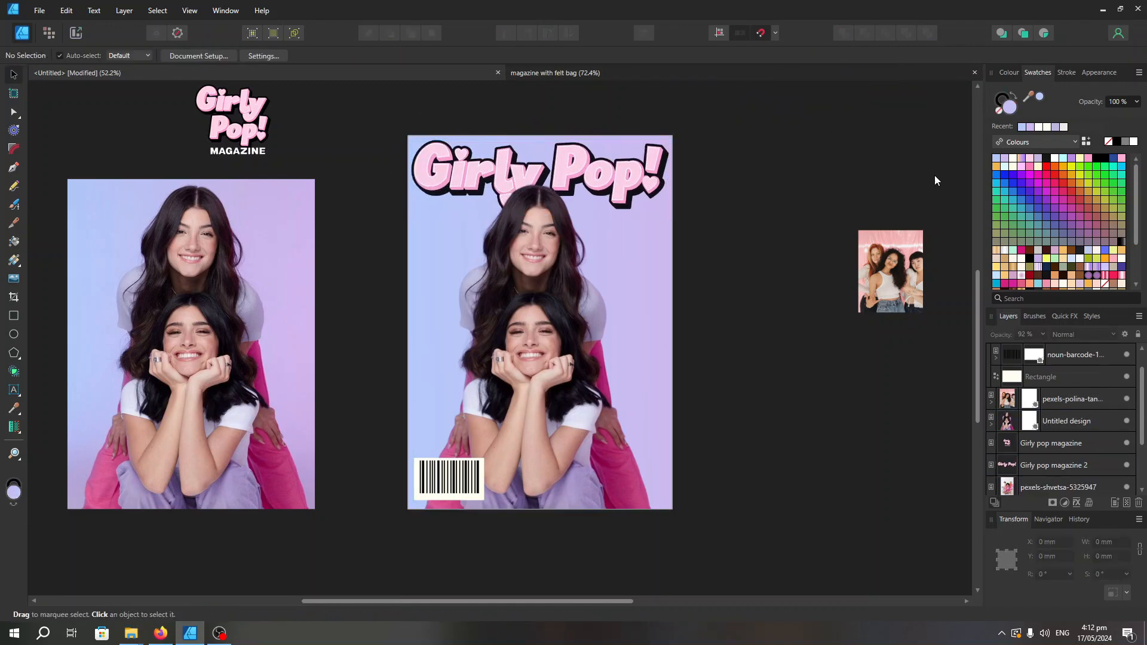
pyautogui.click(537, 207)
pyautogui.click(571, 172)
pyautogui.click(785, 238)
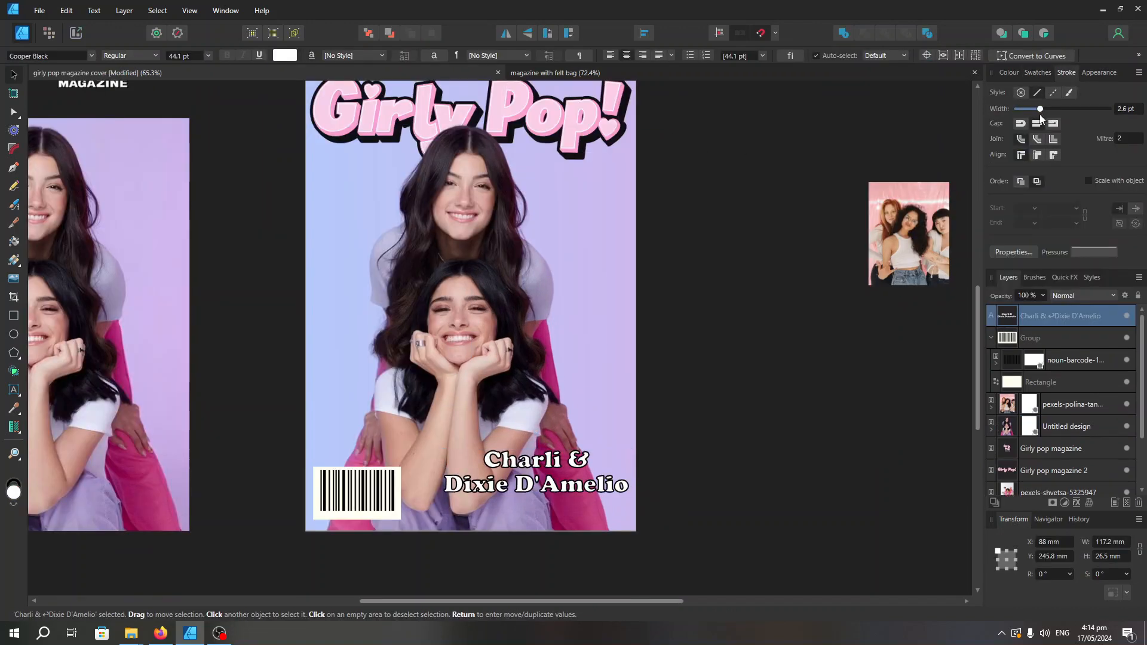
pyautogui.scroll(3, 513, 478)
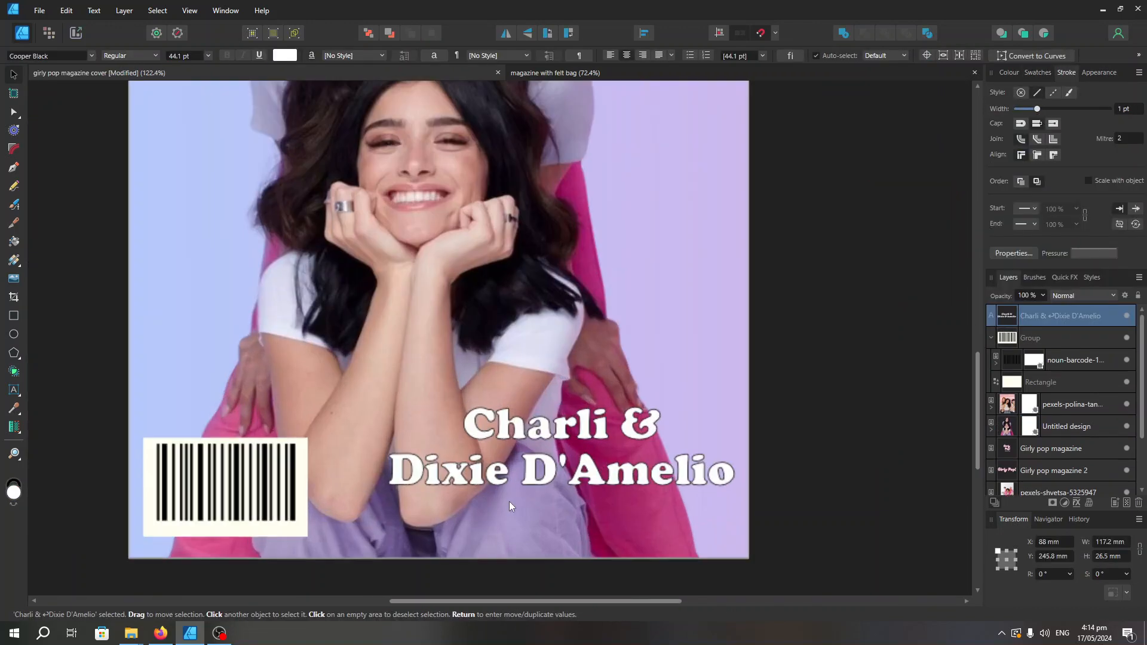
# Duplicate the white two-line name text just below the original and fill the copy with black
pyautogui.moveTo(564, 503); pyautogui.dragTo(568, 518)
pyautogui.click(1037, 72)
pyautogui.click(1027, 124)
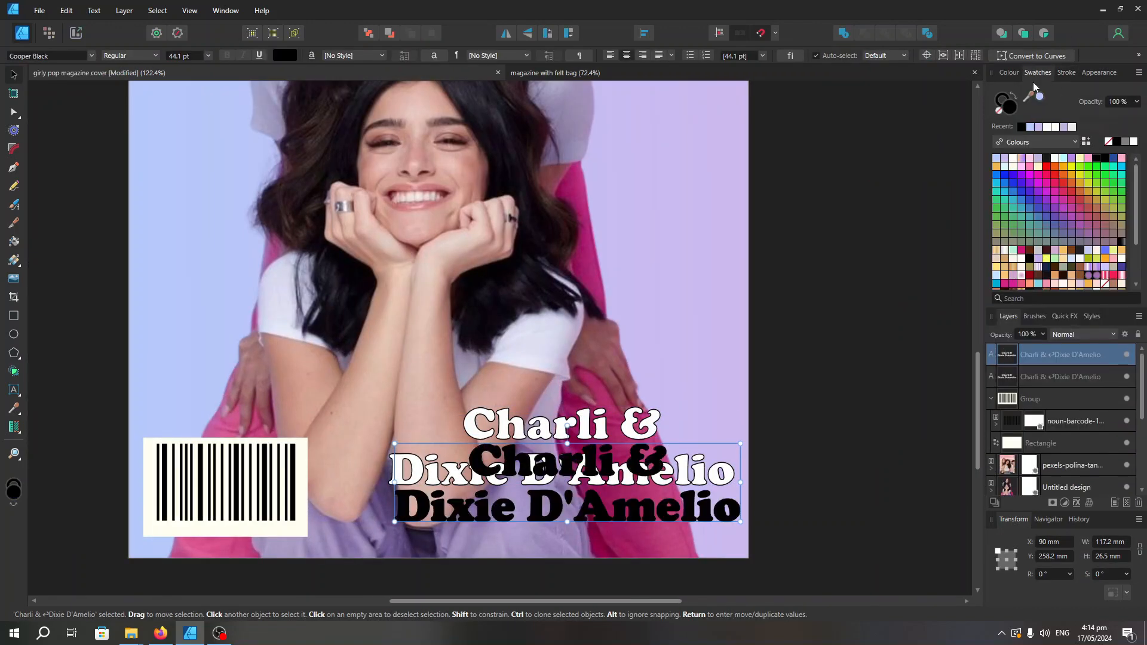
# Set the black copy's stroke width to about 3.7 pt and send it behind the white name text
pyautogui.click(1066, 72)
pyautogui.moveTo(1039, 111); pyautogui.dragTo(1044, 111)
pyautogui.hotkey('ctrl', '[')
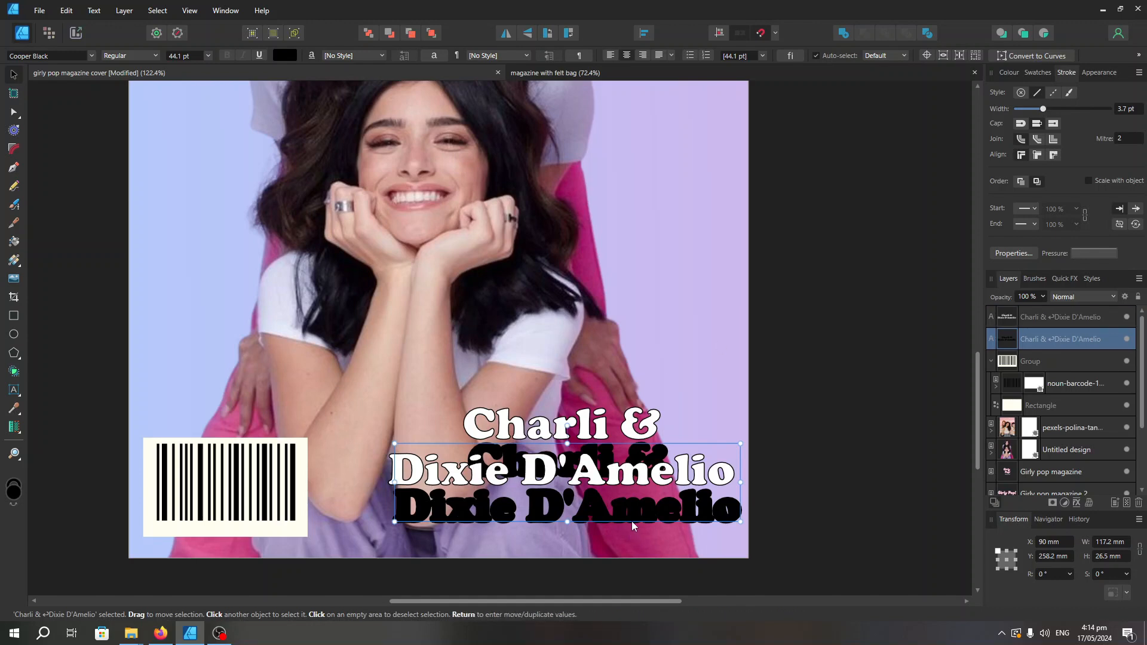
# Offset the black copy slightly down and right behind the white text as a drop shadow, with a 2 pt stroke
pyautogui.moveTo(632, 519)
pyautogui.mouseDown()
pyautogui.moveTo(628, 487)
pyautogui.moveTo(685, 479)
pyautogui.mouseUp()
pyautogui.scroll(1, 655, 513)
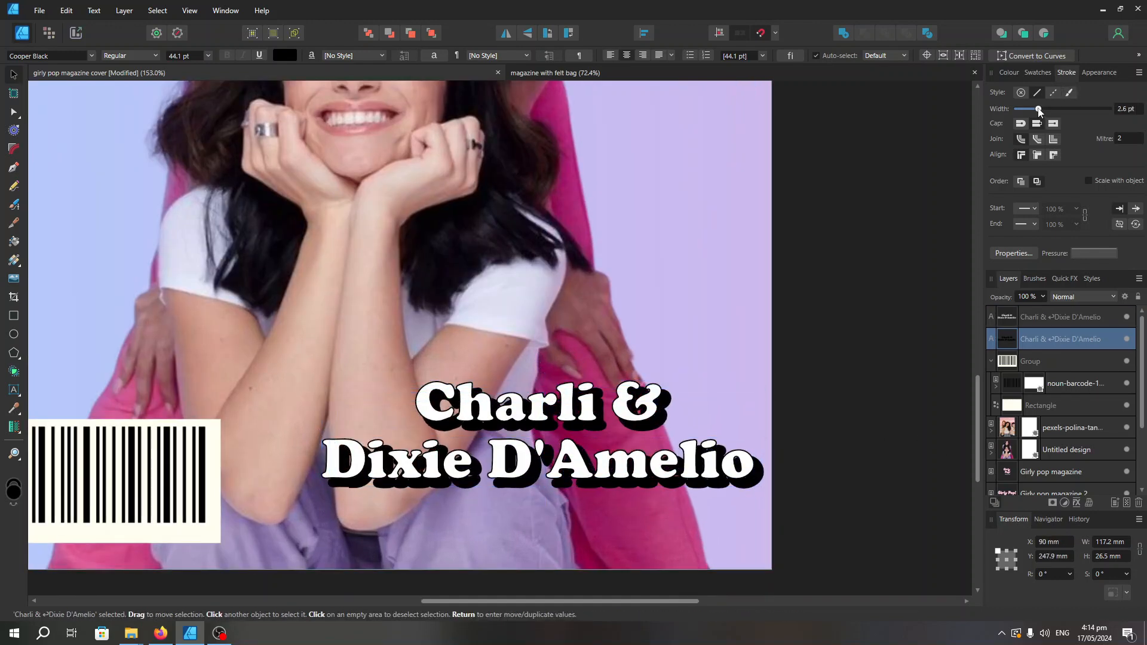
pyautogui.moveTo(1040, 112); pyautogui.dragTo(1041, 112)
pyautogui.moveTo(752, 486); pyautogui.dragTo(749, 483)
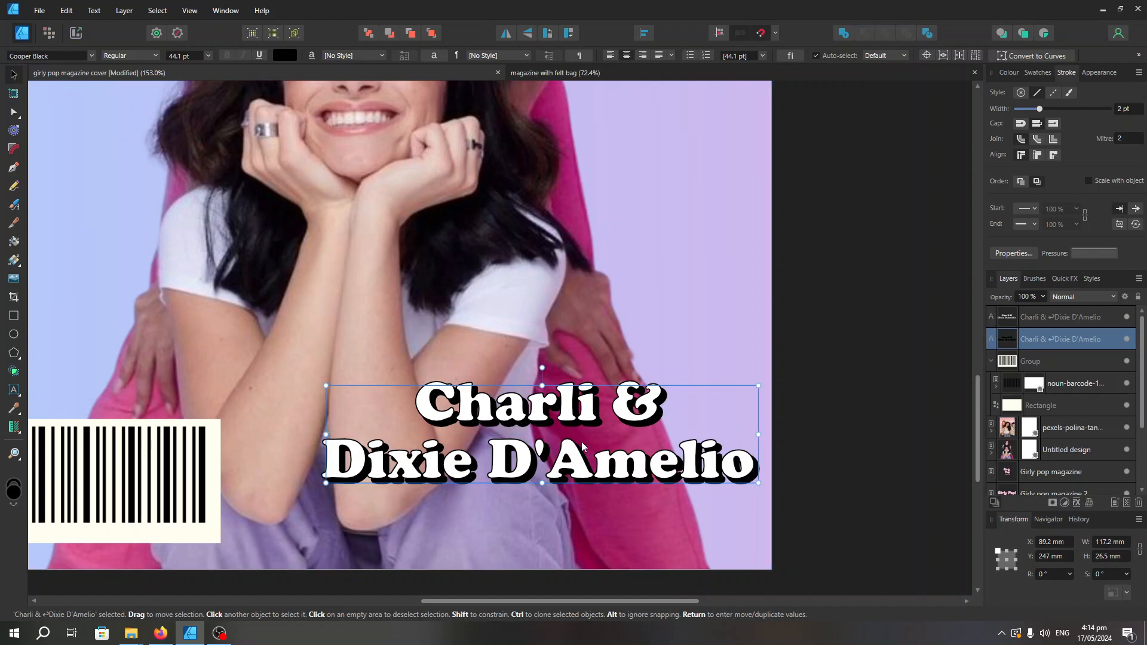
# Select the white name text together with its black shadow and shift both slightly towards the cover's right edge
pyautogui.keyDown('shift'); pyautogui.click(736, 430); pyautogui.keyUp('shift')
pyautogui.scroll(2, 770, 418)
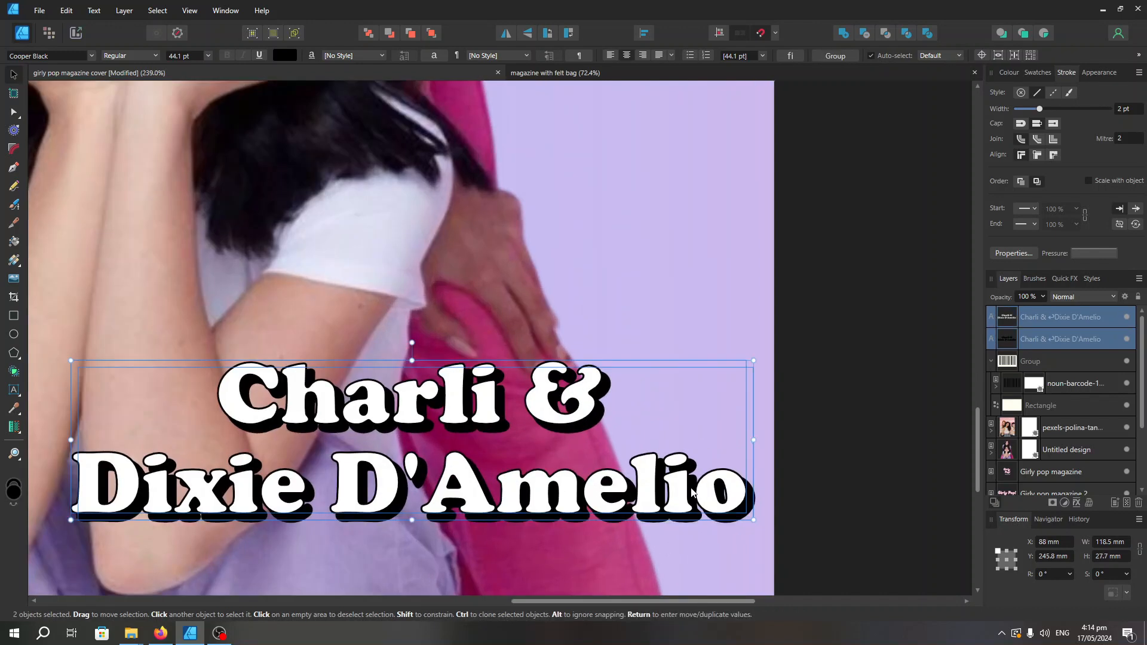
pyautogui.scroll(-5, 693, 492)
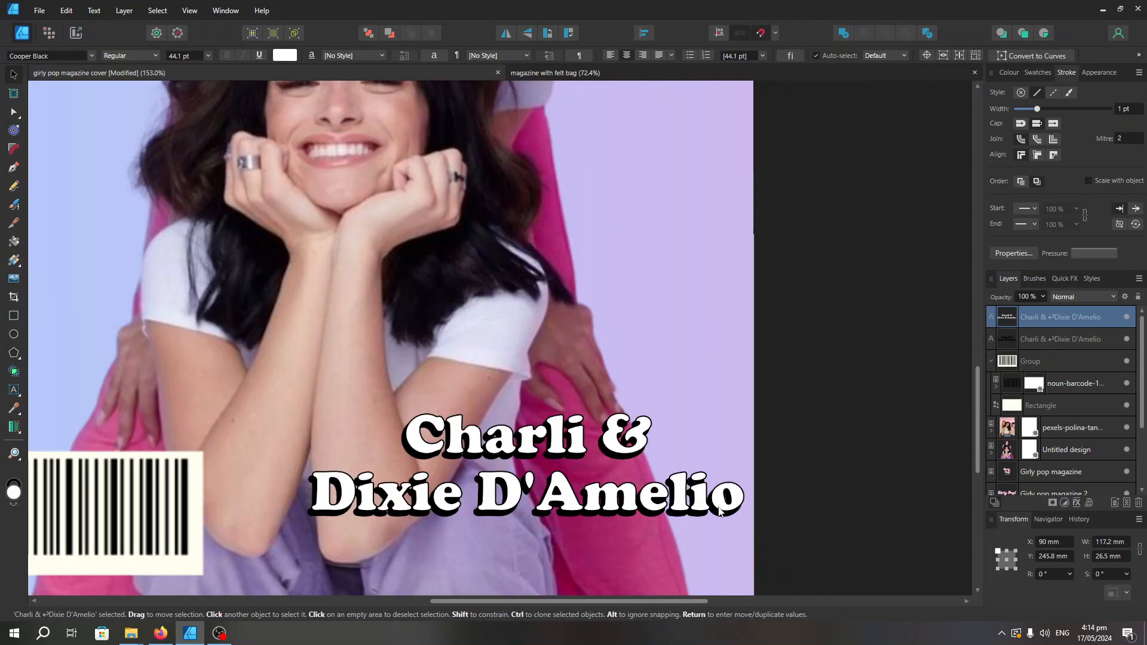
pyautogui.moveTo(809, 556); pyautogui.dragTo(445, 421)
pyautogui.click(634, 452)
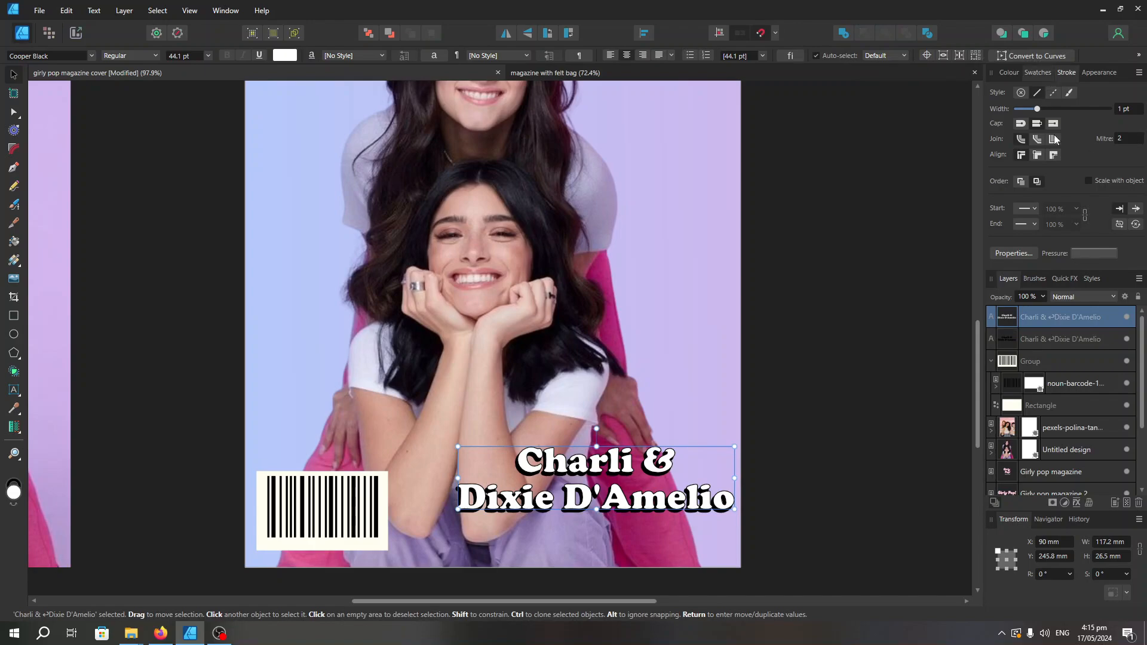
# Switch to Pinterest in the browser to look at teen magazine covers for reference
pyautogui.click(1038, 72)
pyautogui.scroll(-2, 717, 342)
pyautogui.scroll(2, 782, 322)
pyautogui.click(160, 633)
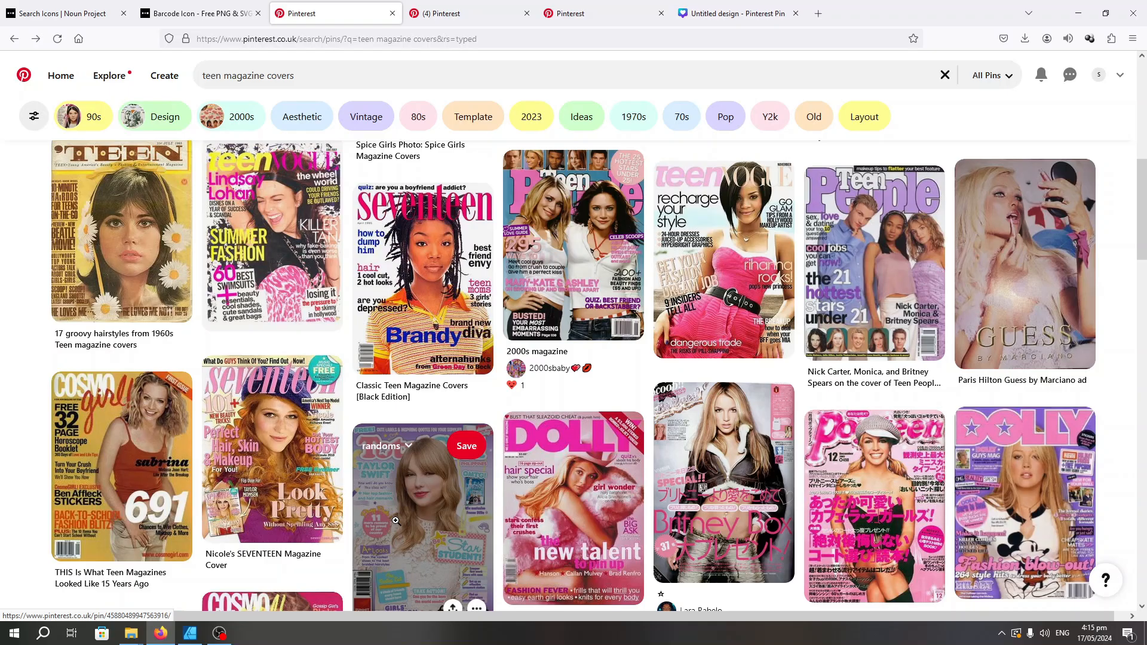
# Bring the Seventeen cover with the beret from Pinterest into the Affinity Designer document, scale it down and place it beside the cover as reference
pyautogui.click(276, 452)
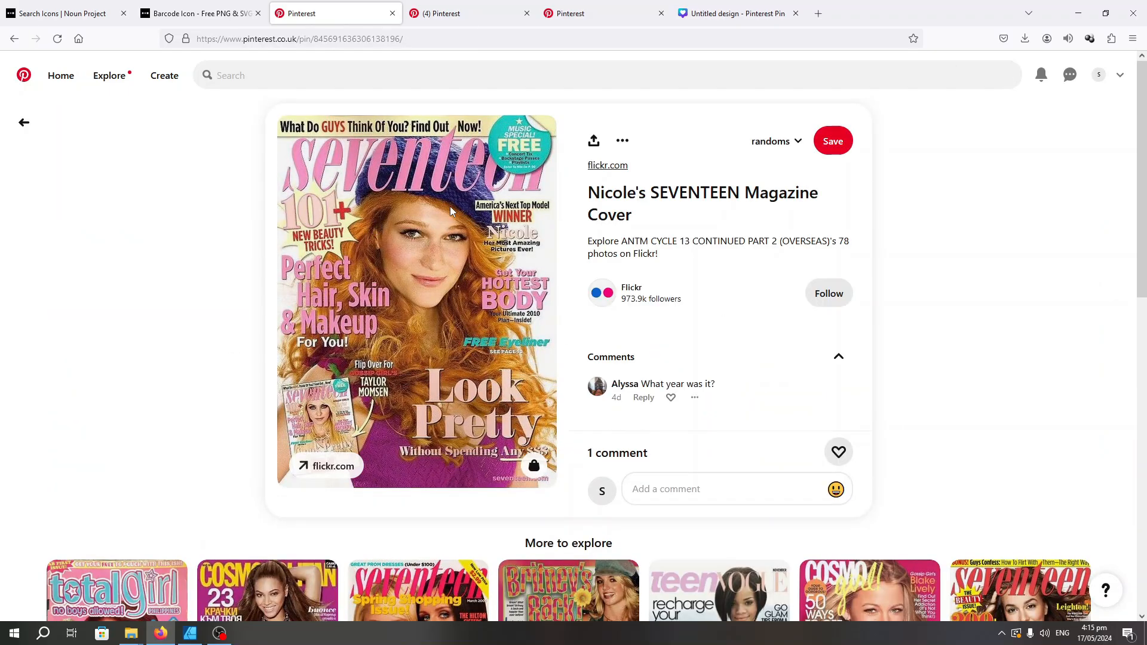
pyautogui.moveTo(485, 398); pyautogui.dragTo(861, 431)
pyautogui.moveTo(794, 353); pyautogui.dragTo(707, 375)
pyautogui.moveTo(819, 272); pyautogui.dragTo(775, 157)
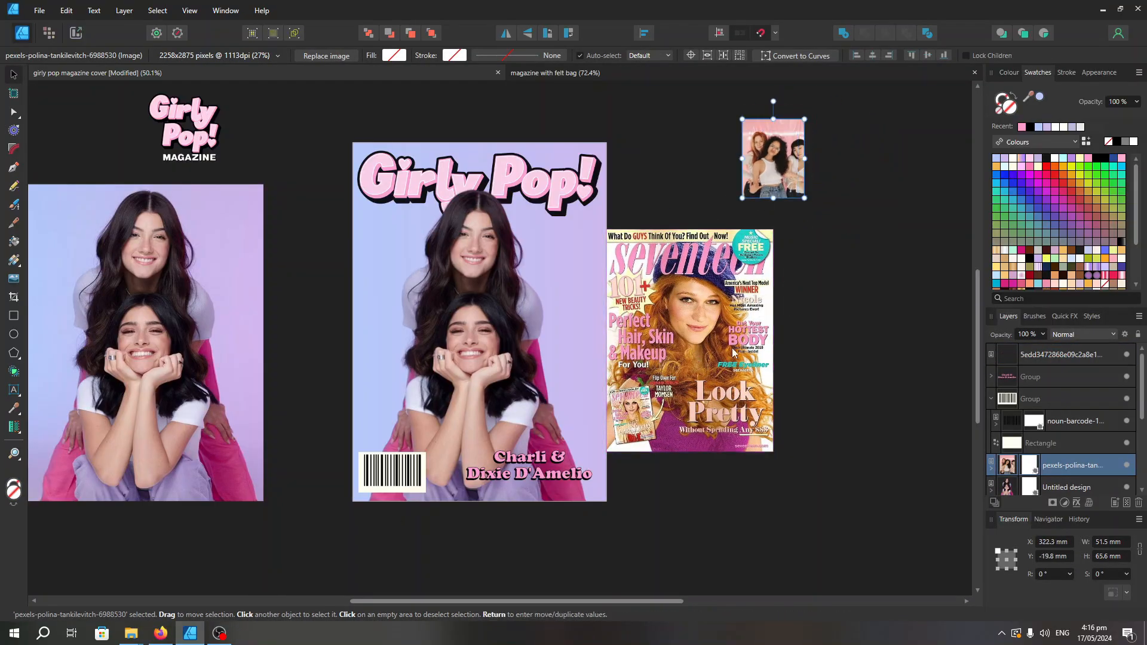
pyautogui.moveTo(696, 341); pyautogui.dragTo(767, 341)
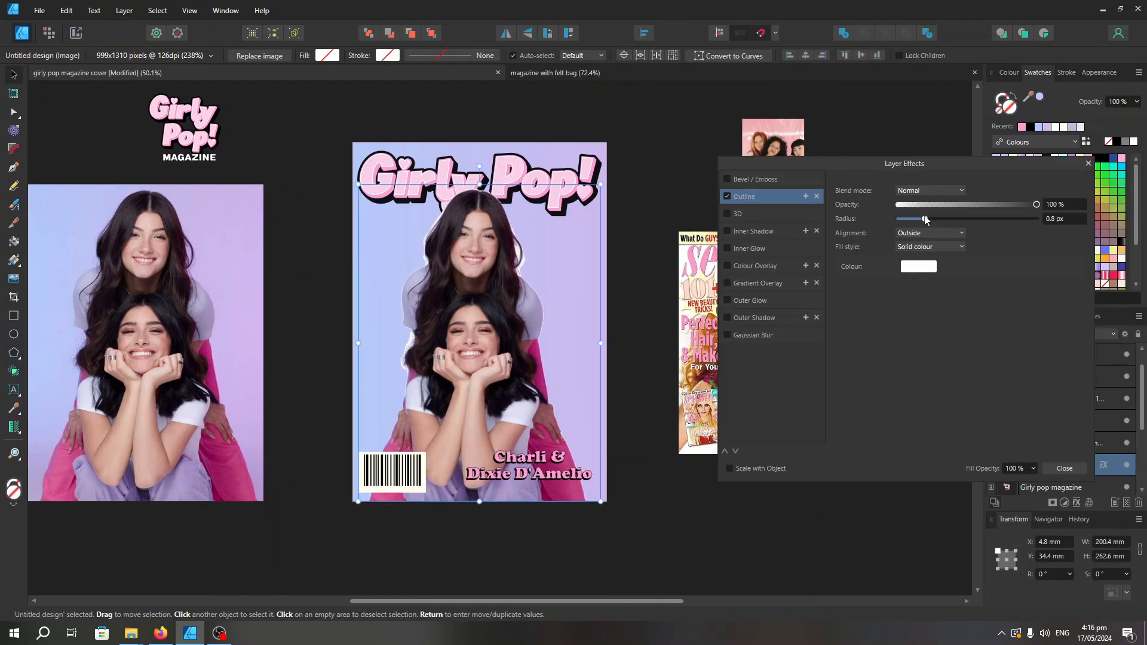
# Give the cutout photo a white outside Outline effect with a 7.2 px radius and inspect its edges
pyautogui.moveTo(943, 219)
pyautogui.mouseDown()
pyautogui.moveTo(993, 222)
pyautogui.moveTo(948, 236)
pyautogui.mouseUp()
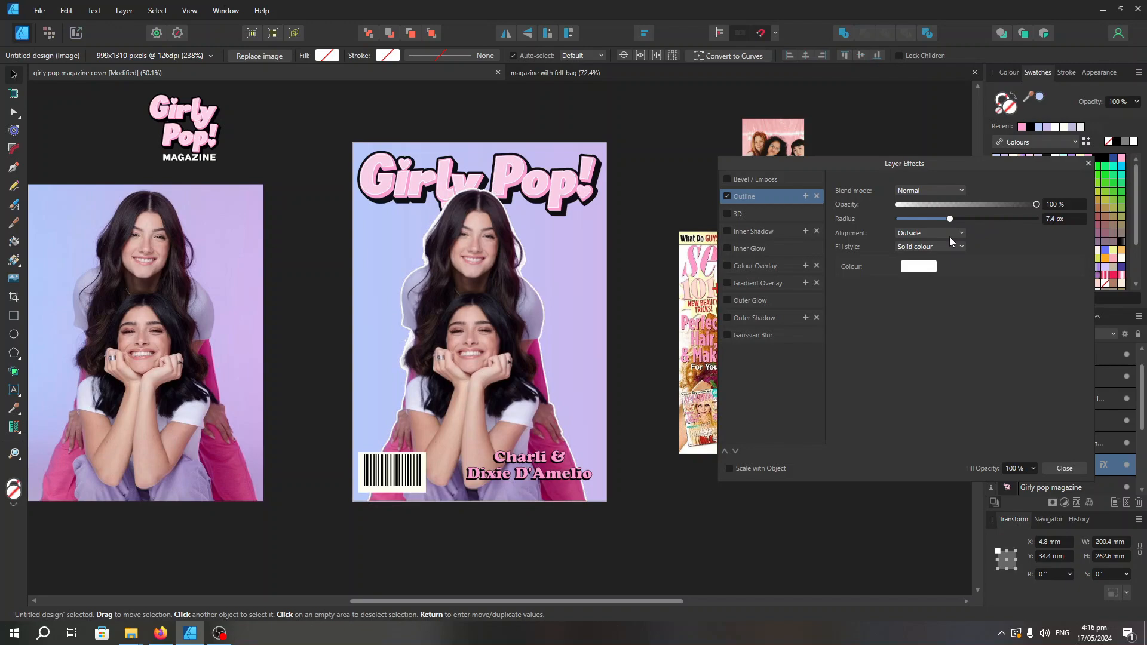
pyautogui.click(1088, 164)
pyautogui.click(722, 498)
pyautogui.scroll(5, 474, 292)
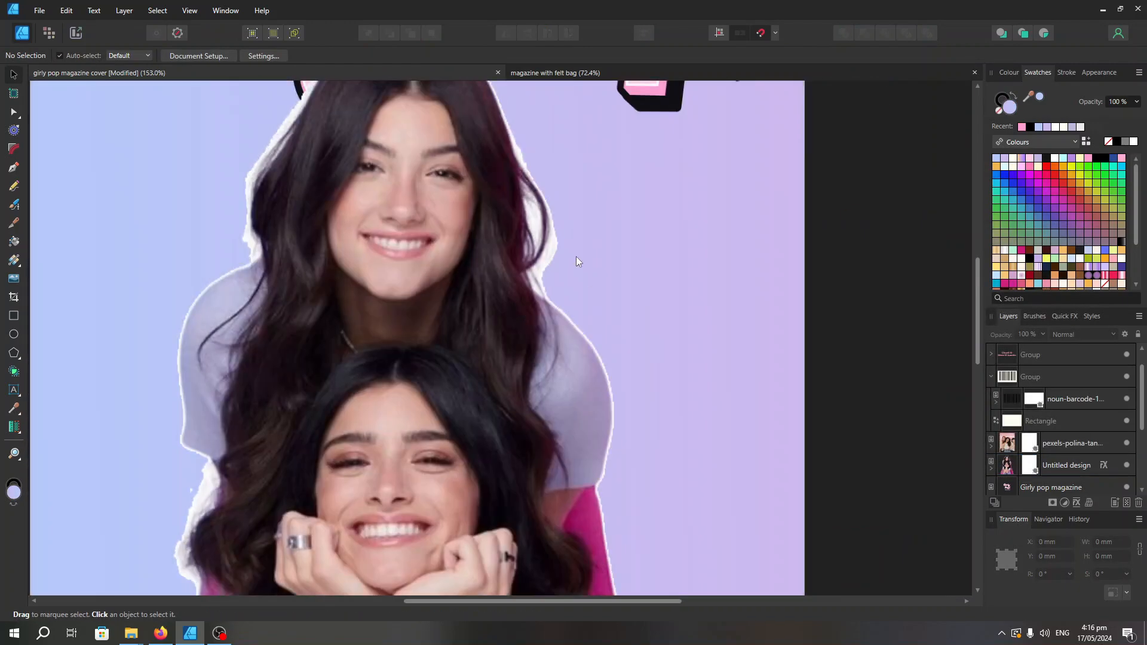
pyautogui.scroll(-5, 658, 410)
pyautogui.scroll(6, 646, 410)
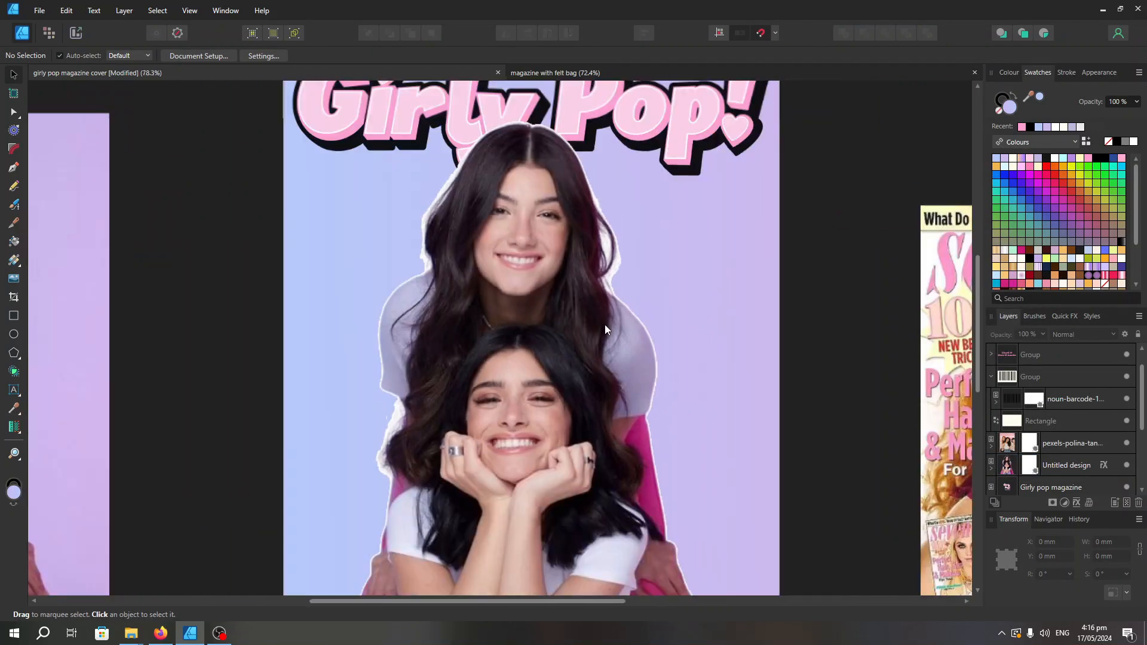
pyautogui.scroll(-3, 604, 326)
# Open the girly pop magazine cover document in Affinity Photo 2 to clean up the cutout
pyautogui.click(588, 296)
pyautogui.click(39, 10)
pyautogui.press('Escape')
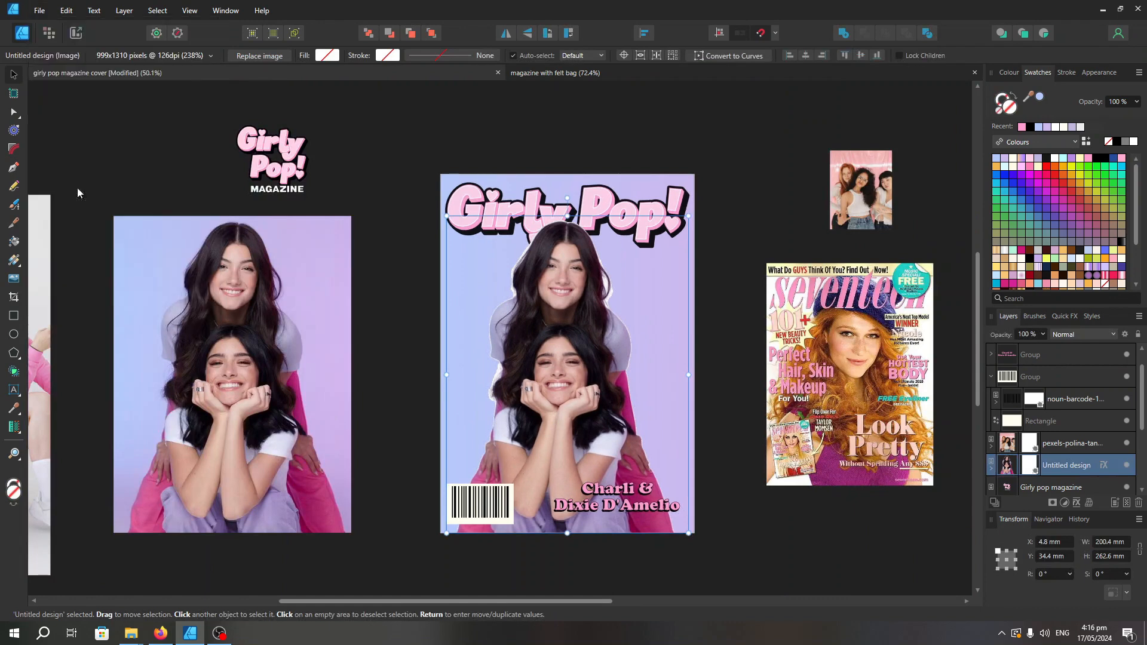
pyautogui.click(603, 73)
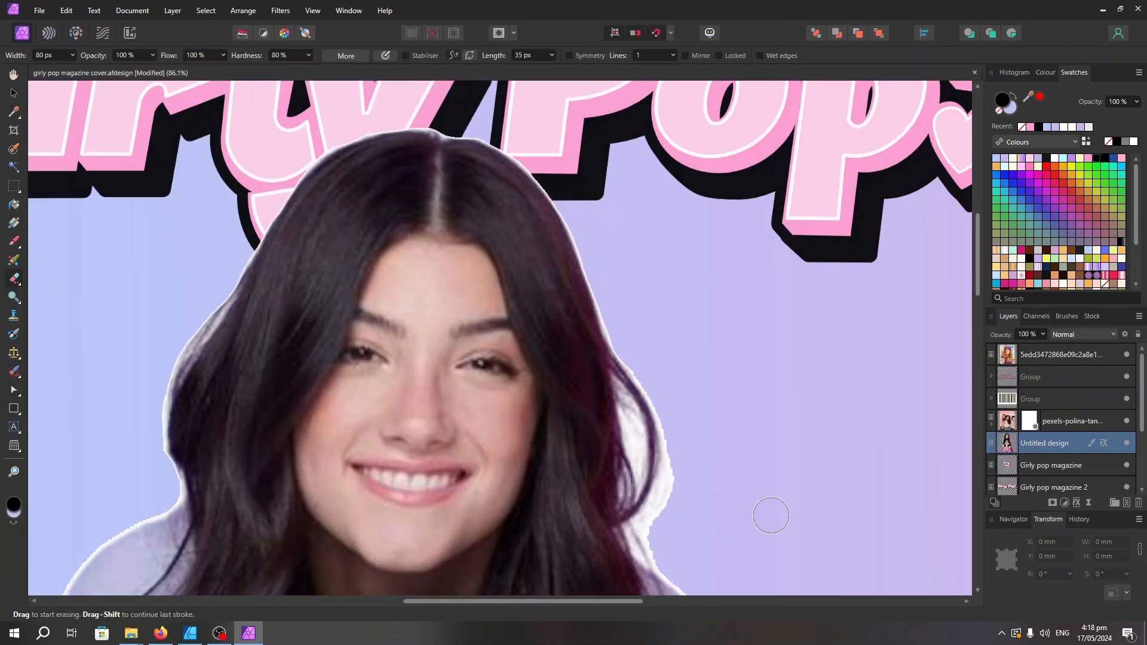
# Erase the leftover pale background around and inside the loose curl beside the upper woman's face, using a 12 px eraser inside the curl
pyautogui.scroll(3, 769, 514)
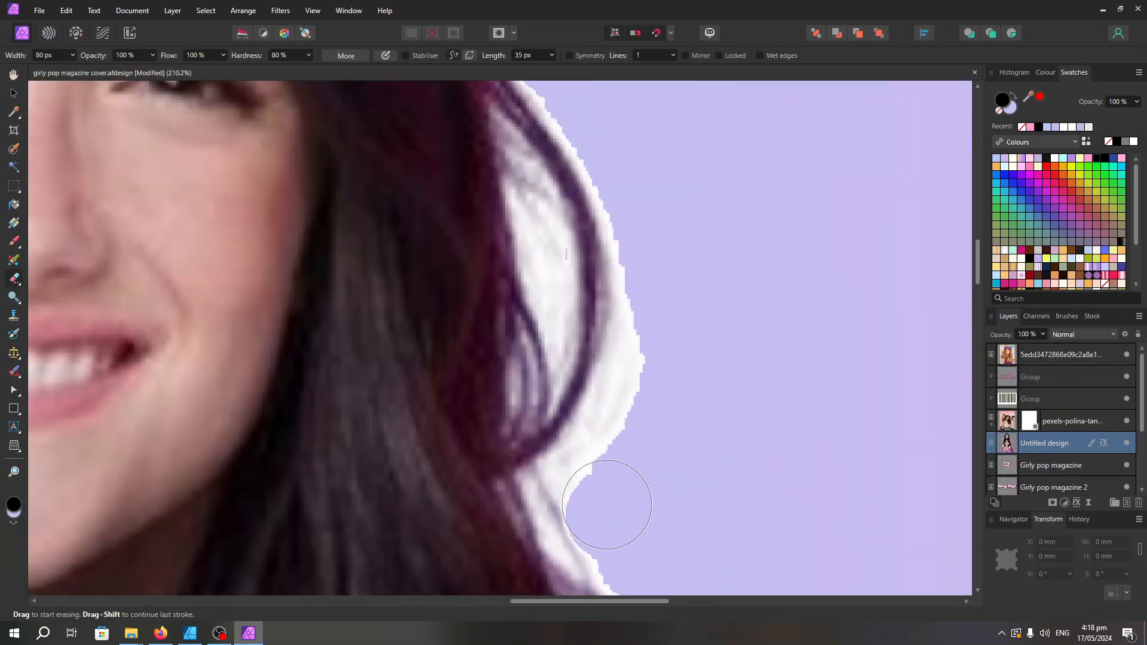
pyautogui.scroll(2, 602, 167)
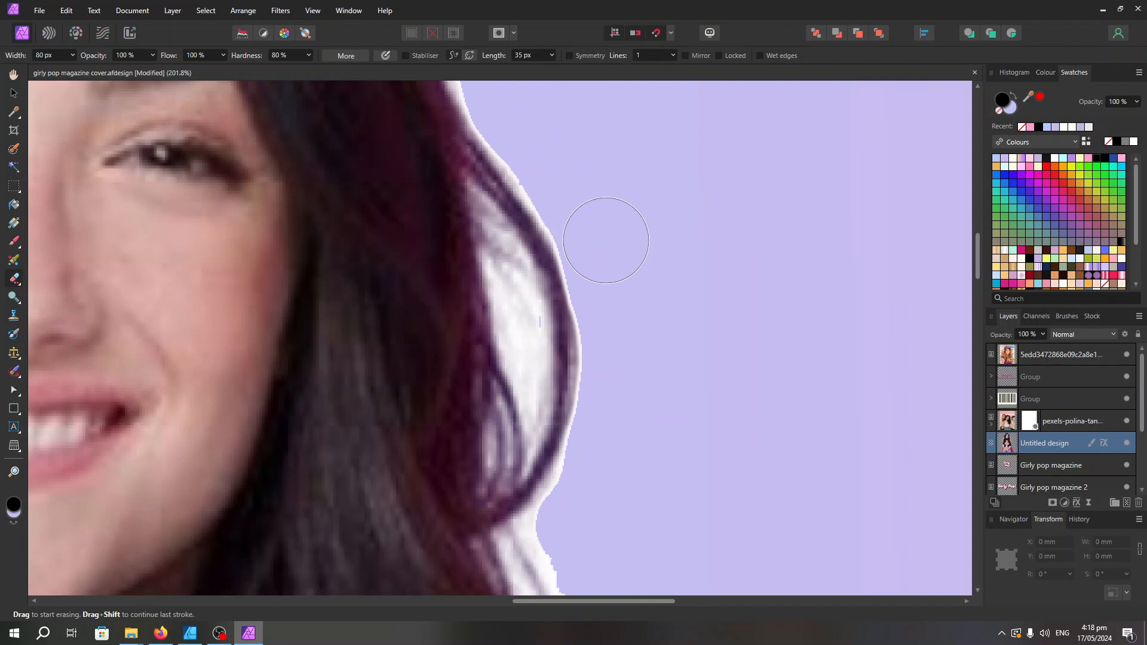
pyautogui.press(']')
pyautogui.moveTo(517, 285); pyautogui.dragTo(537, 403)
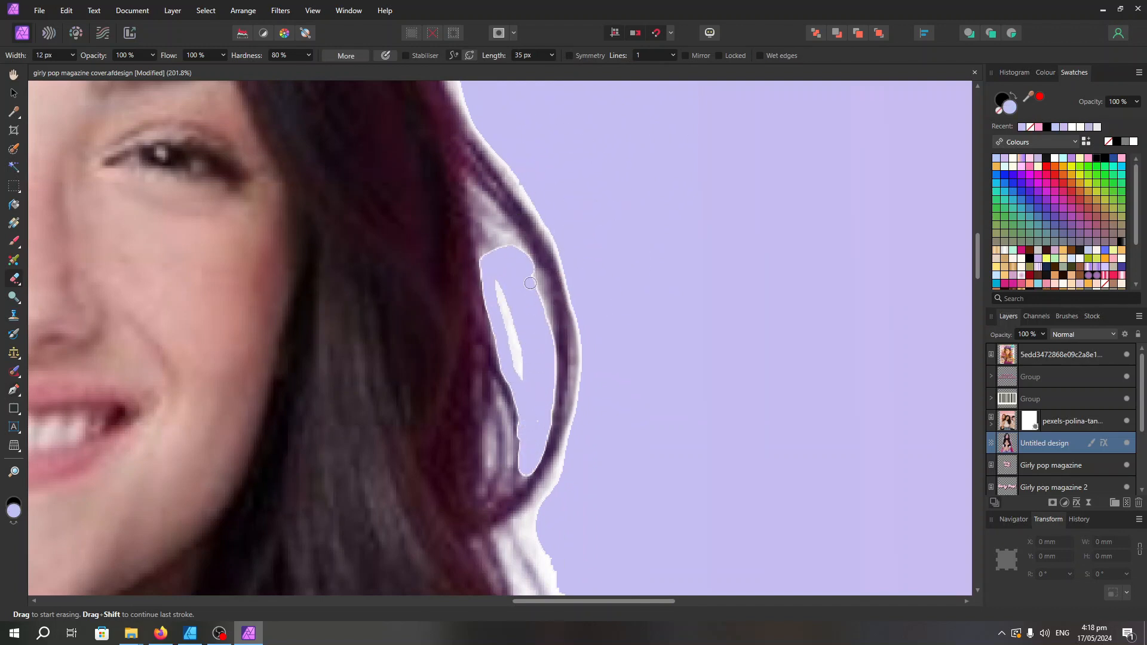
pyautogui.moveTo(512, 259)
pyautogui.mouseDown()
pyautogui.moveTo(485, 226)
pyautogui.moveTo(529, 251)
pyautogui.mouseUp()
pyautogui.scroll(-8, 509, 334)
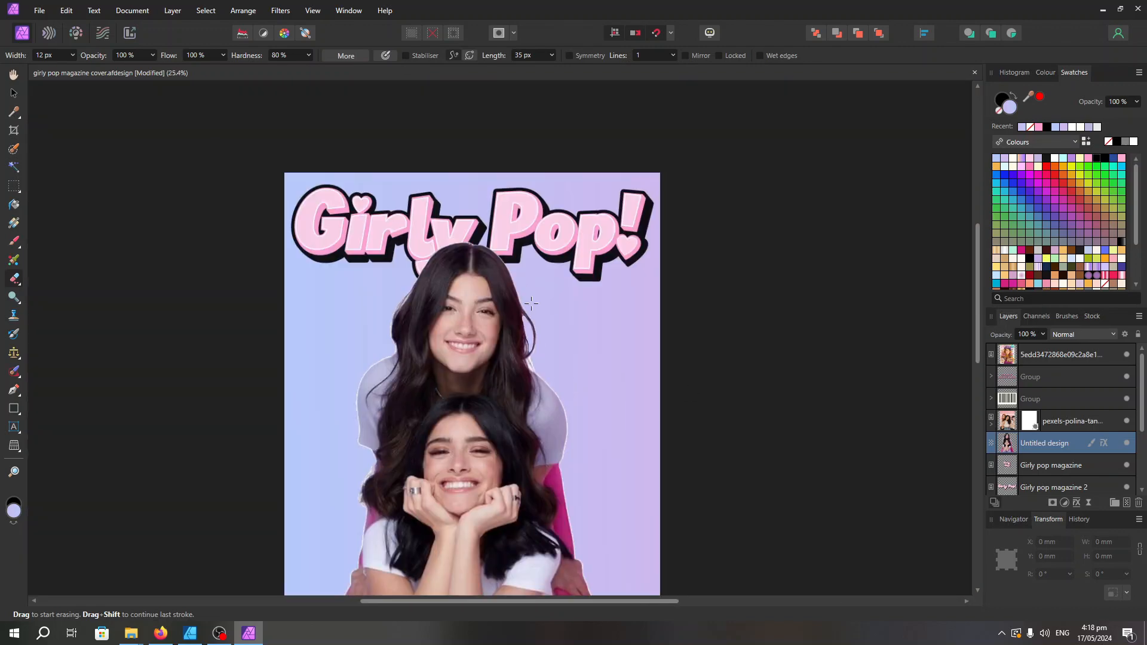
# Erase the white fringe along the top of the upper woman's hair with the 12 px eraser
pyautogui.scroll(8, 507, 321)
pyautogui.scroll(-8, 529, 409)
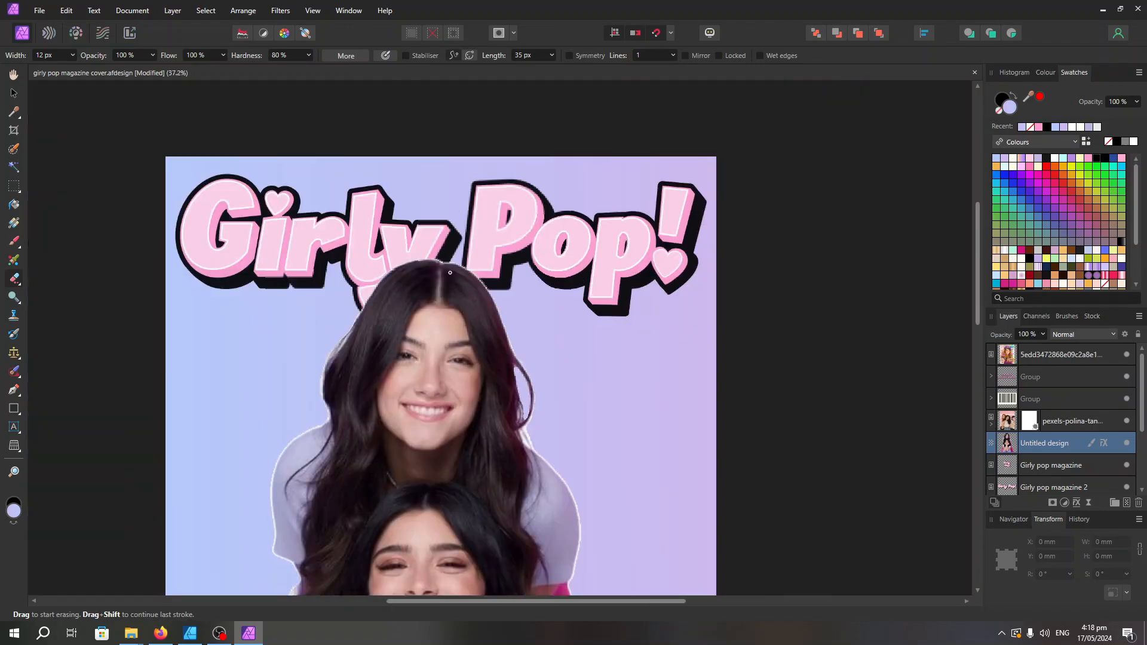
pyautogui.scroll(8, 766, 258)
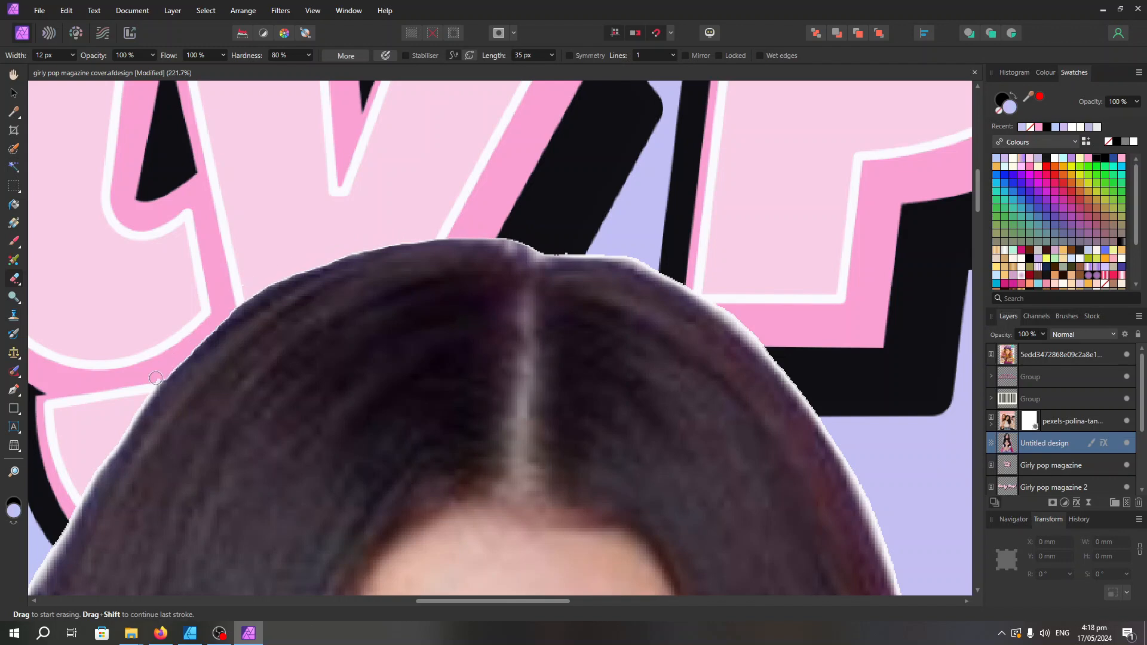
pyautogui.scroll(-8, 144, 382)
pyautogui.scroll(8, 250, 272)
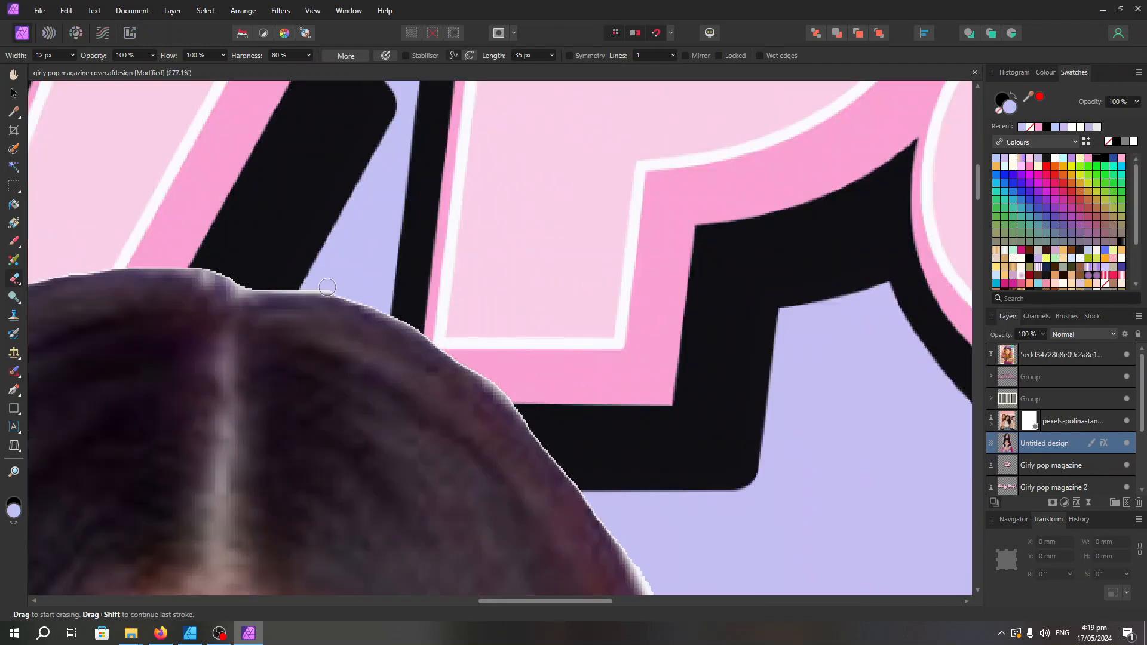
pyautogui.scroll(-8, 327, 287)
# Smooth the outer hair edge on the left side of the upper woman's face with a 56 px eraser
pyautogui.scroll(6, 194, 317)
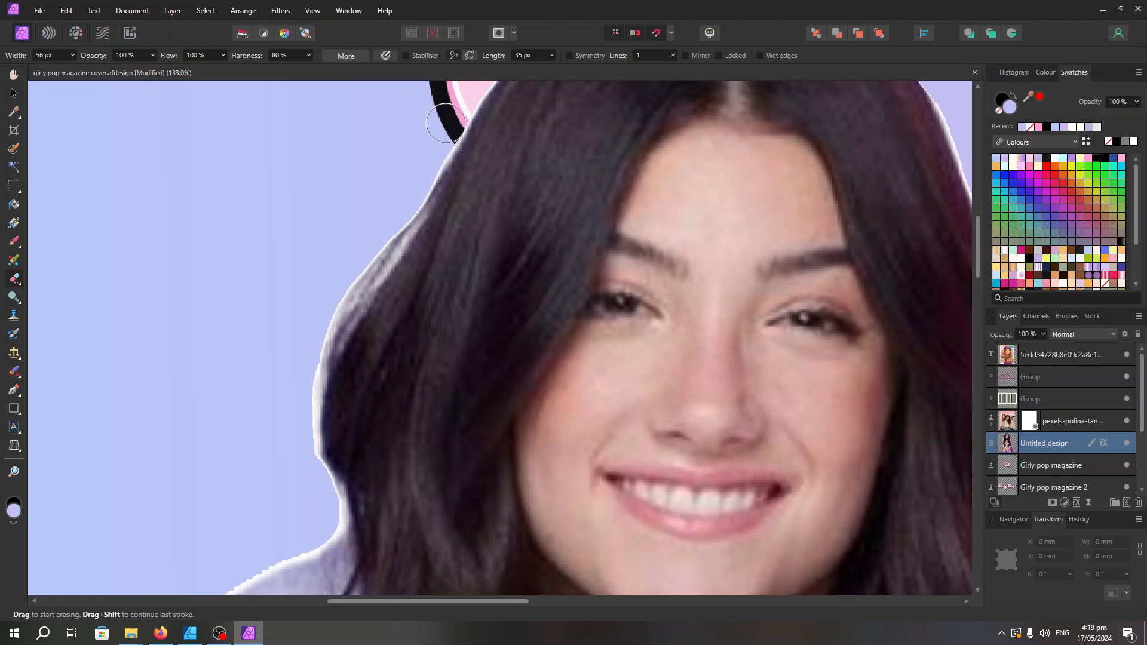
pyautogui.moveTo(352, 280)
pyautogui.mouseDown()
pyautogui.moveTo(312, 382)
pyautogui.moveTo(327, 508)
pyautogui.mouseUp()
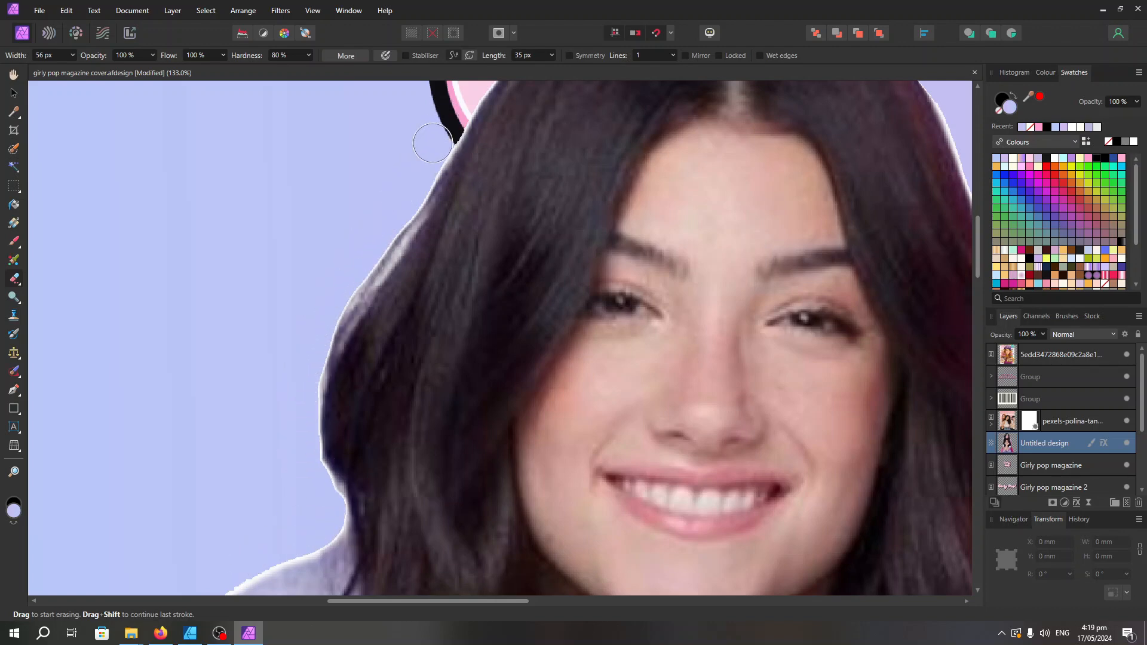
pyautogui.scroll(-8, 432, 143)
# Erase the rough fringe along the right sleeve and shoulder, and clean the nearby curl with an 11 px eraser
pyautogui.scroll(8, 485, 452)
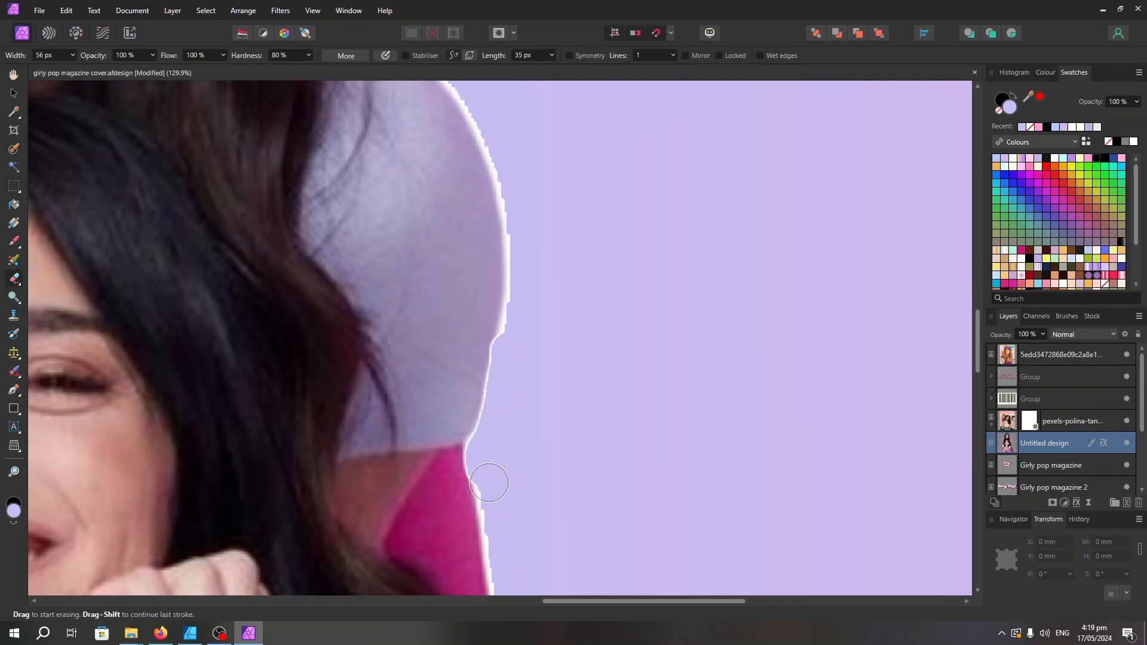
pyautogui.scroll(-8, 522, 290)
pyautogui.scroll(9, 409, 301)
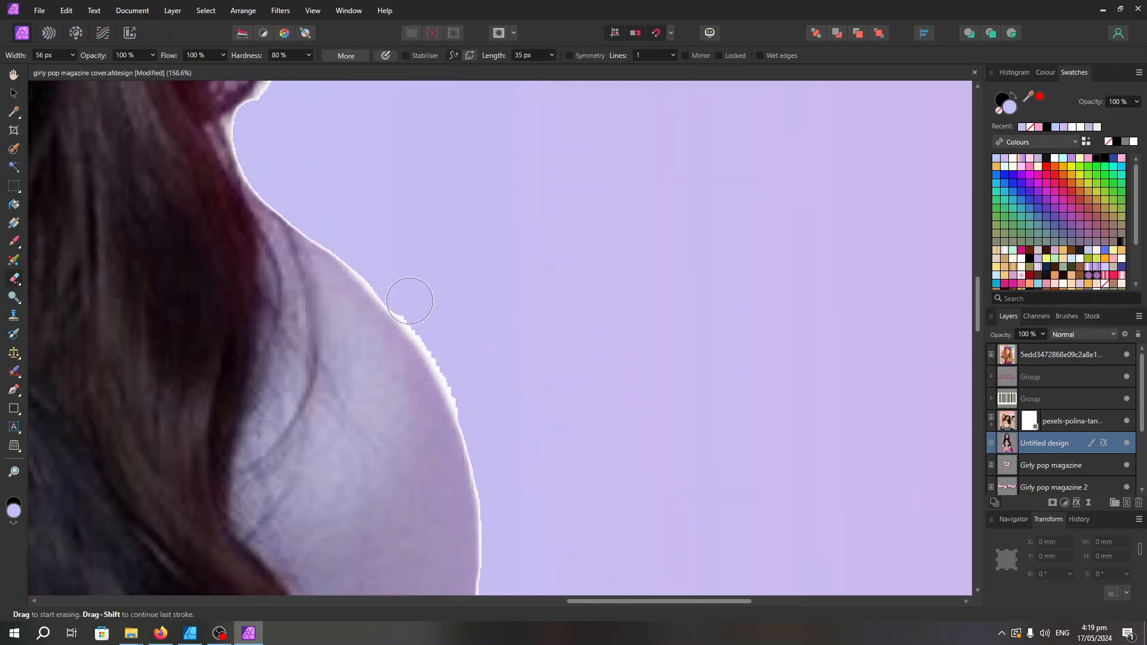
pyautogui.scroll(-6, 445, 345)
pyautogui.scroll(8, 381, 271)
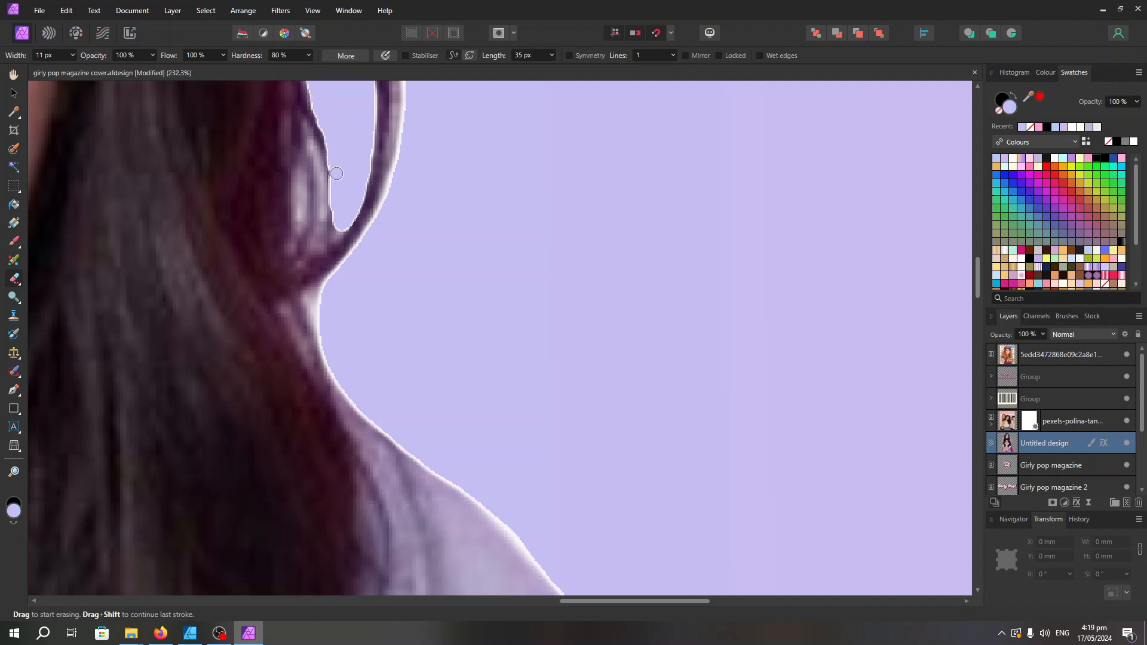
pyautogui.scroll(-3, 336, 173)
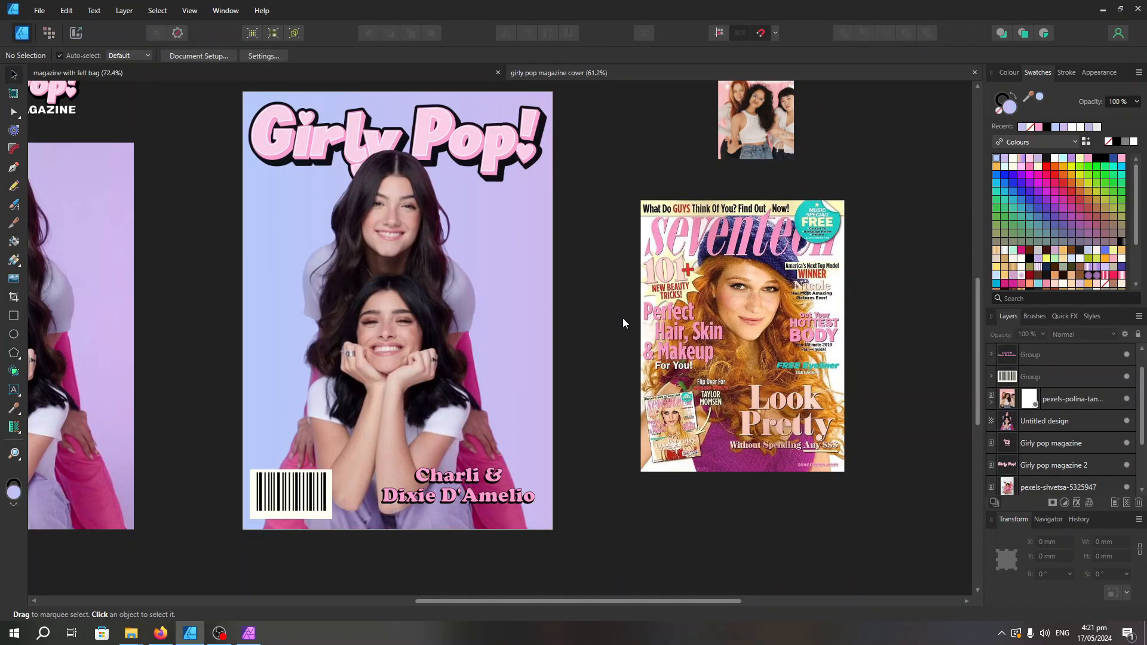
# Recolour the start stop of the background rectangle's linear gradient to light cyan in Affinity Designer
pyautogui.press('g')
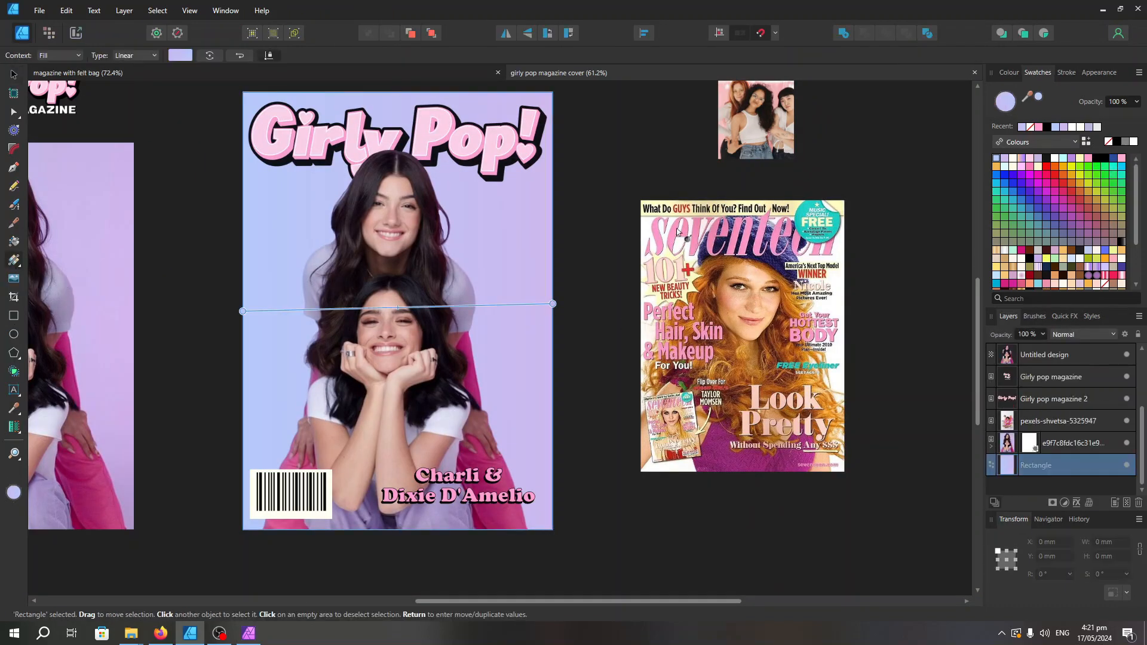
pyautogui.moveTo(243, 311); pyautogui.dragTo(248, 301)
pyautogui.click(1088, 158)
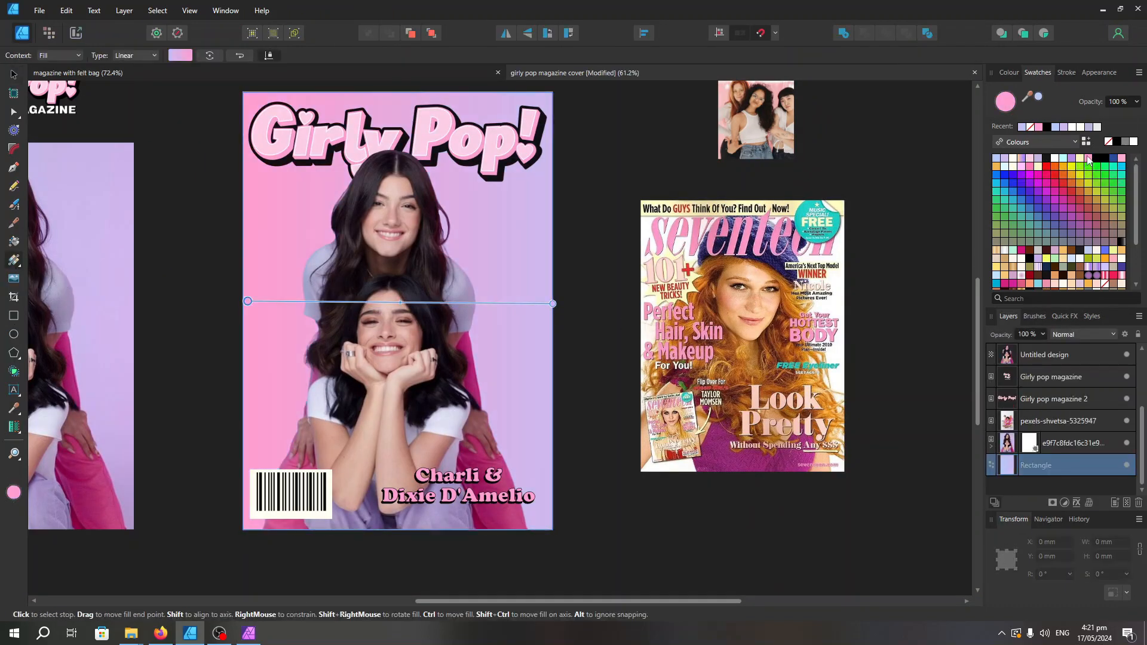
pyautogui.click(997, 160)
pyautogui.click(1062, 158)
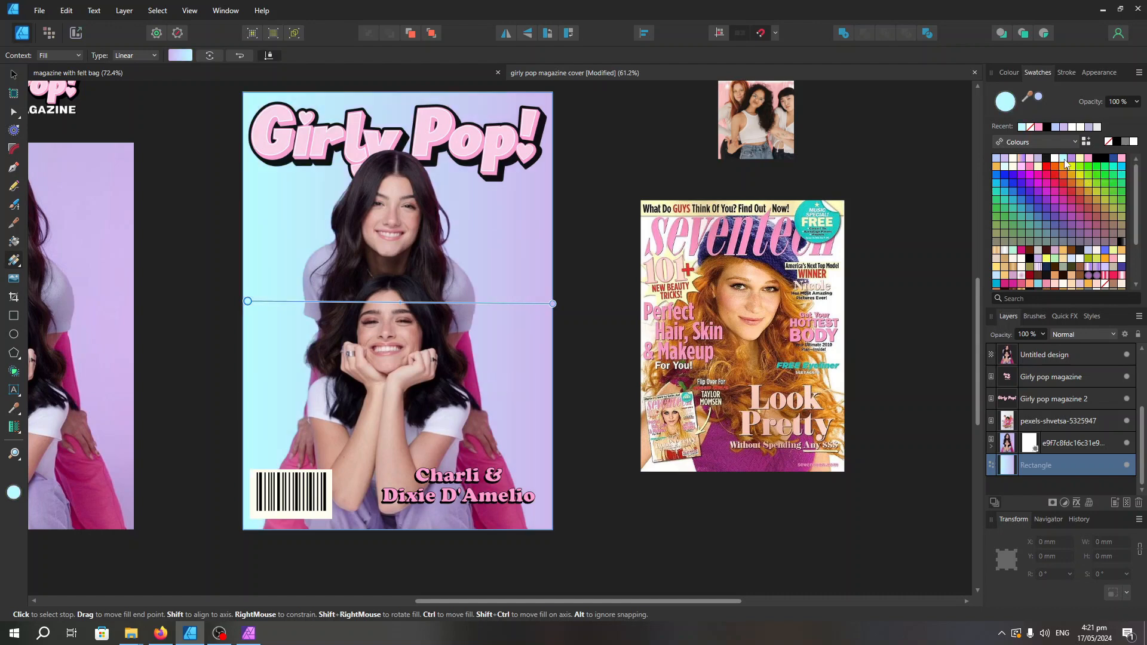
pyautogui.doubleClick(1007, 109)
pyautogui.moveTo(998, 371); pyautogui.dragTo(994, 366)
# Set the gradient's end stop to lavender D1A8FB, pull it to the cover's lower-right corner, and make the name text white
pyautogui.click(563, 310)
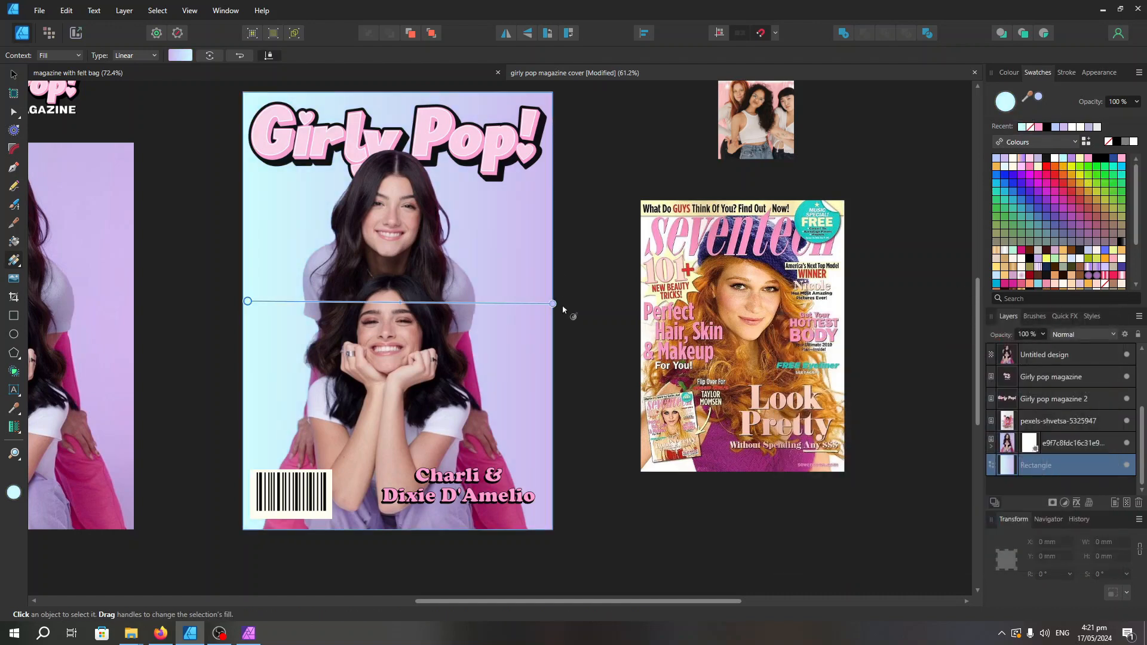
pyautogui.click(1066, 159)
pyautogui.doubleClick(1005, 102)
pyautogui.moveTo(926, 402); pyautogui.dragTo(983, 383)
pyautogui.moveTo(552, 304); pyautogui.dragTo(537, 529)
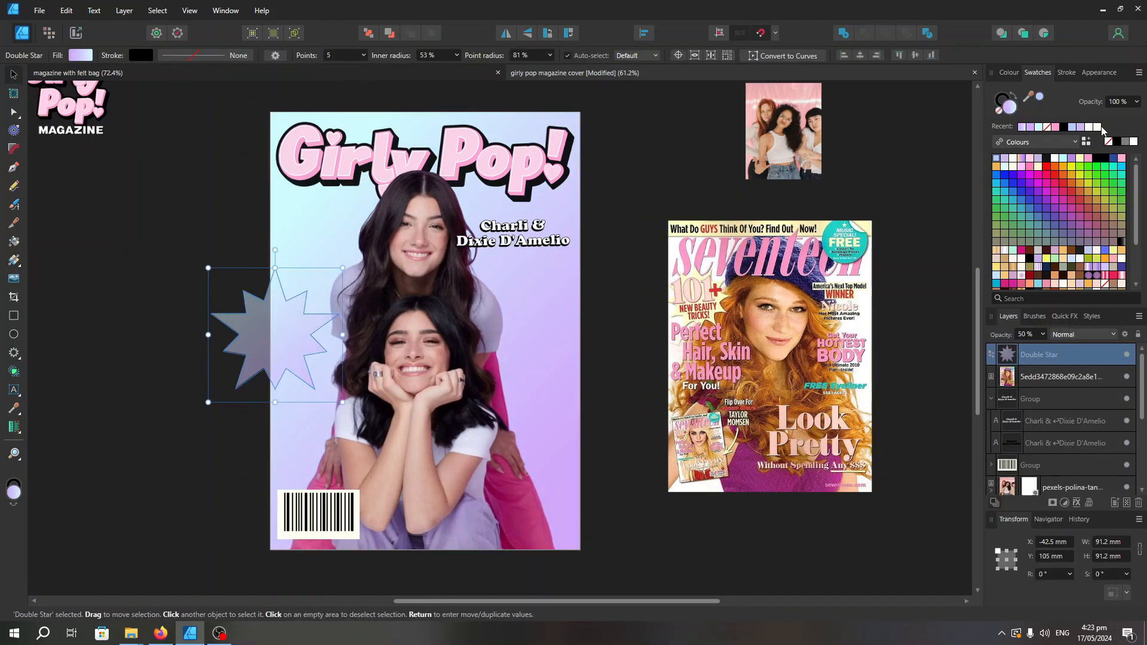
pyautogui.click(1098, 127)
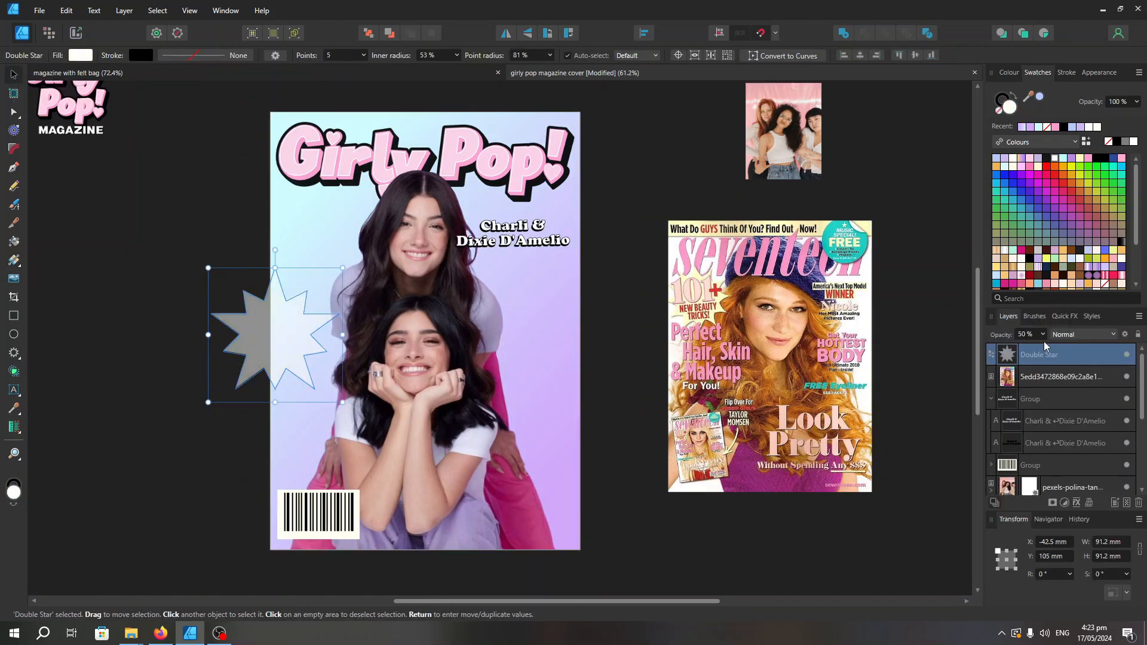
# Set the double star to 100% opacity, scale it to about 68 mm and place it below the title on the cover's left side
pyautogui.click(1043, 335)
pyautogui.moveTo(1044, 347); pyautogui.dragTo(1087, 347)
pyautogui.moveTo(278, 331); pyautogui.dragTo(361, 252)
pyautogui.moveTo(425, 322); pyautogui.dragTo(384, 279)
pyautogui.moveTo(330, 228)
pyautogui.mouseDown()
pyautogui.moveTo(324, 243)
pyautogui.moveTo(317, 230)
pyautogui.mouseUp()
pyautogui.scroll(2, 286, 239)
pyautogui.click(632, 259)
pyautogui.click(651, 273)
pyautogui.scroll(-2, 622, 276)
pyautogui.moveTo(343, 272)
pyautogui.mouseDown()
pyautogui.moveTo(565, 193)
pyautogui.moveTo(554, 353)
pyautogui.moveTo(344, 289)
pyautogui.mouseUp()
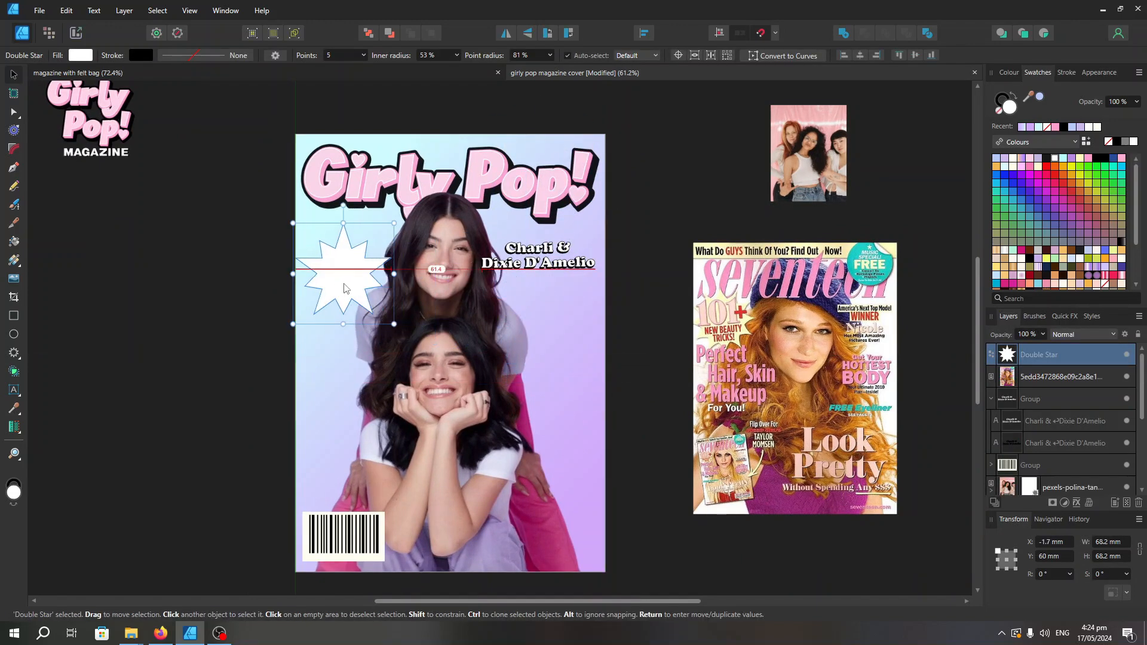
# Add pink Cooper Black text over the star and edit its wording to "Free goodie bag!"
pyautogui.scroll(1, 344, 289)
pyautogui.press('t')
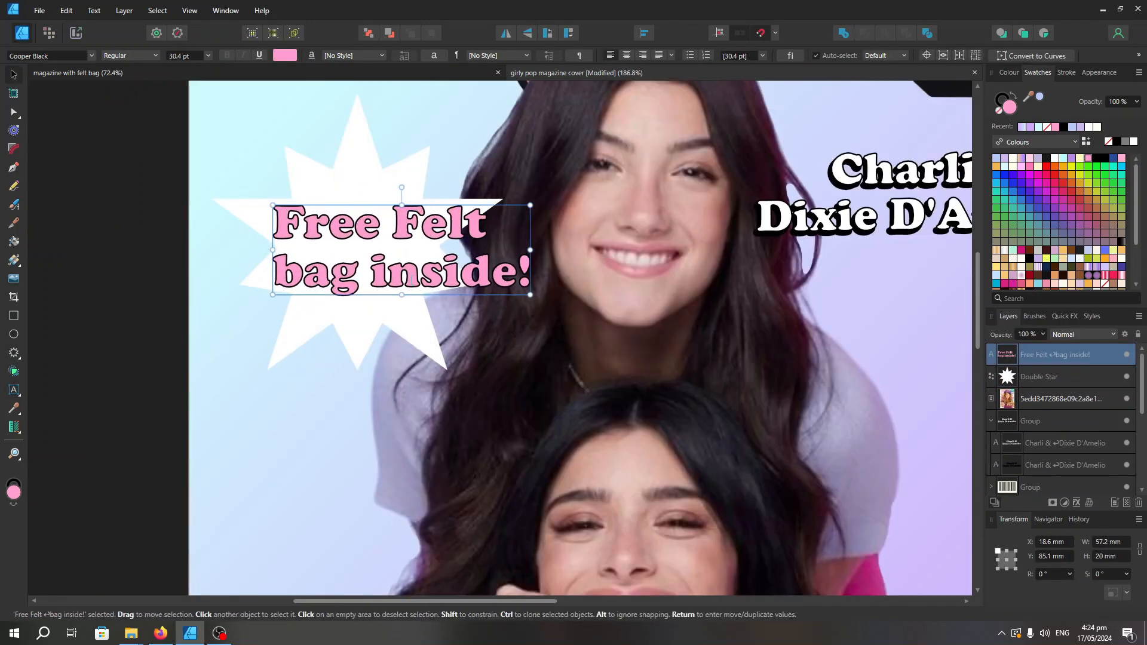
pyautogui.doubleClick(411, 280)
pyautogui.press('BackSpace')
pyautogui.press('BackSpace')
pyautogui.click(274, 272)
pyautogui.press('BackSpace')
pyautogui.doubleClick(447, 230)
pyautogui.write('goodie bag!')
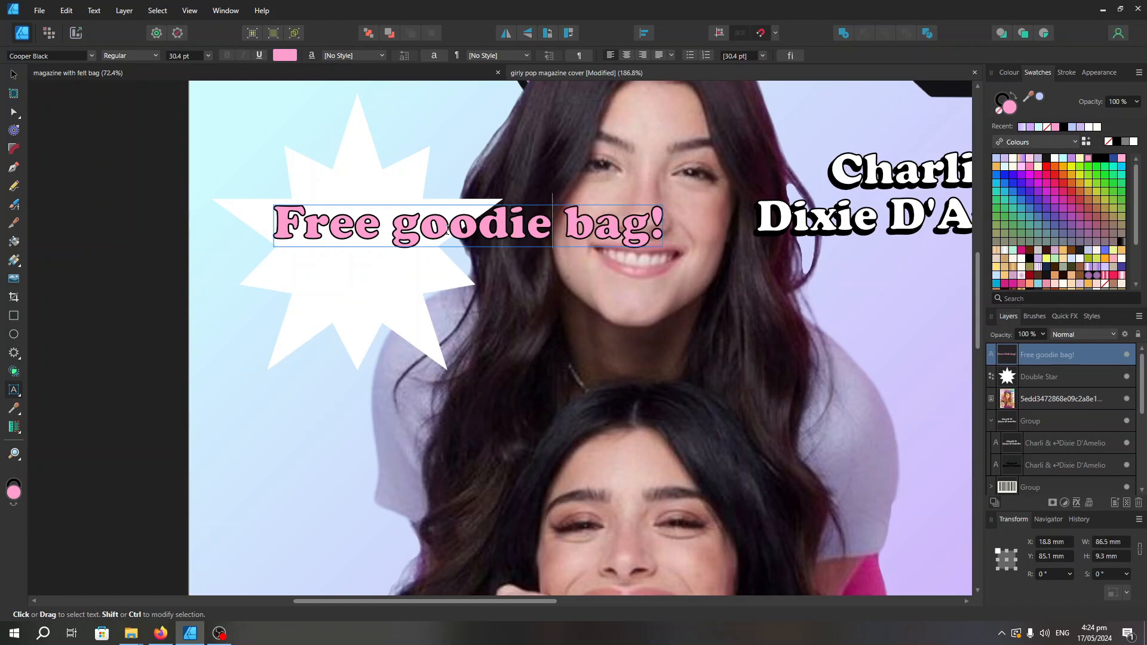
# Shrink the text to 24 pt over the star, rotate it 4.5° and rotate the star 12.2°
pyautogui.click(12, 78)
pyautogui.moveTo(663, 206); pyautogui.dragTo(609, 211)
pyautogui.moveTo(567, 230); pyautogui.dragTo(483, 228)
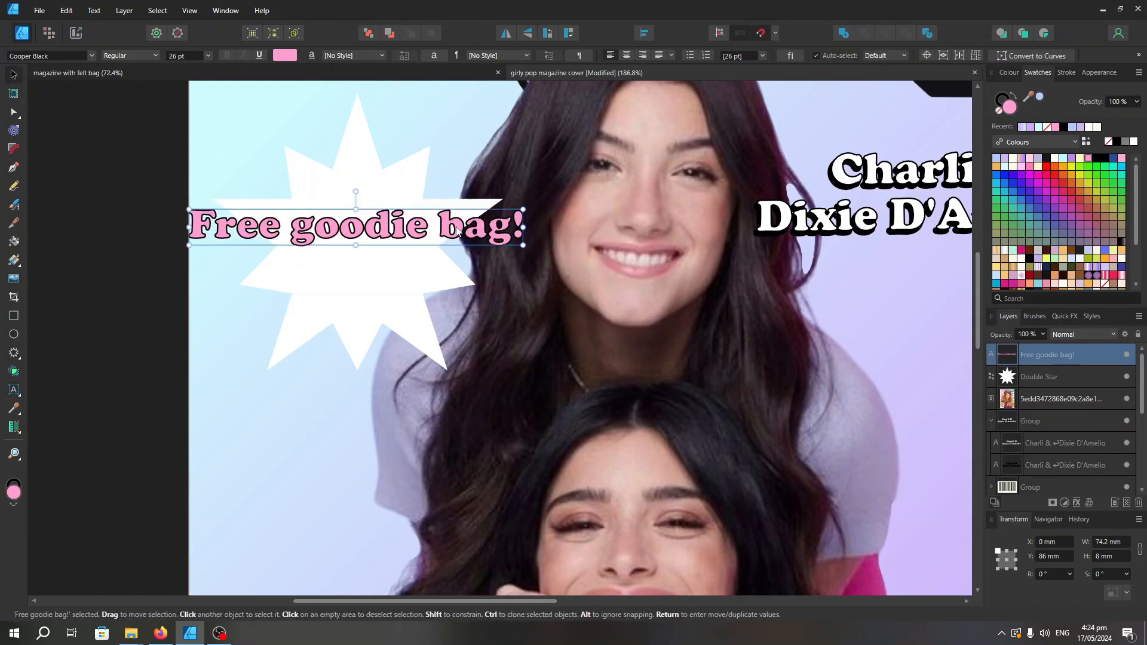
pyautogui.moveTo(356, 191); pyautogui.dragTo(353, 192)
pyautogui.scroll(-5, 457, 192)
pyautogui.moveTo(523, 195); pyautogui.dragTo(421, 170)
pyautogui.moveTo(422, 124); pyautogui.dragTo(408, 126)
# Break the text onto a second line before "bag!", centre-align it and move it onto the middle of the star
pyautogui.scroll(3, 485, 167)
pyautogui.doubleClick(441, 242)
pyautogui.press('Return')
pyautogui.hotkey('ctrl', 'a')
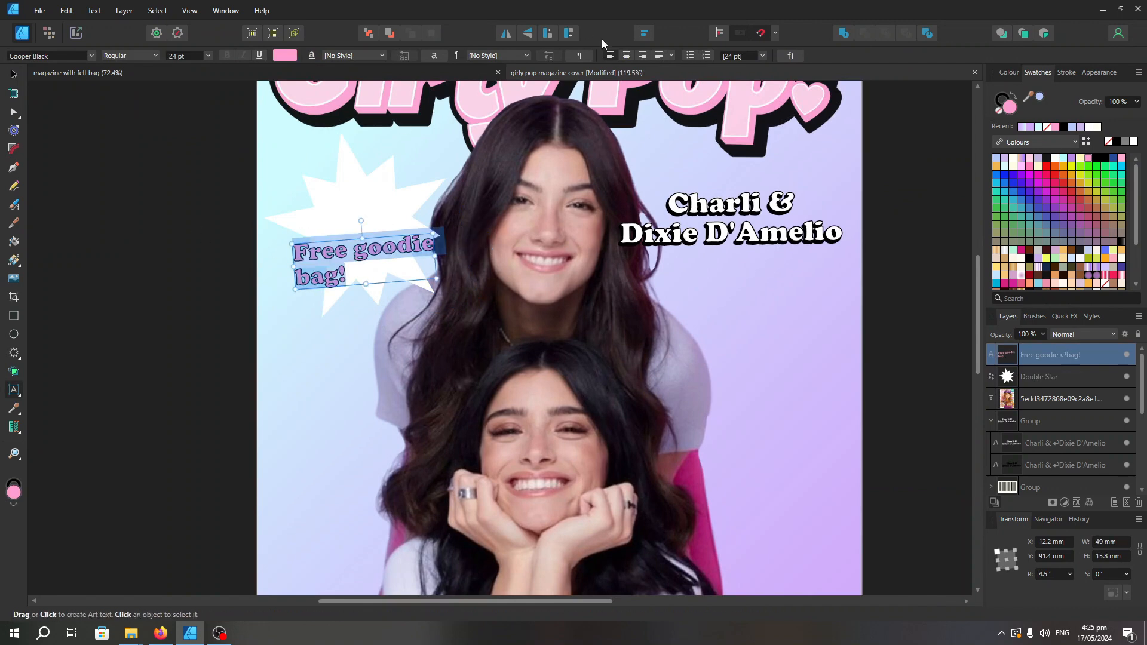
pyautogui.click(626, 56)
pyautogui.click(14, 75)
pyautogui.scroll(1, 359, 251)
pyautogui.moveTo(364, 268); pyautogui.dragTo(357, 226)
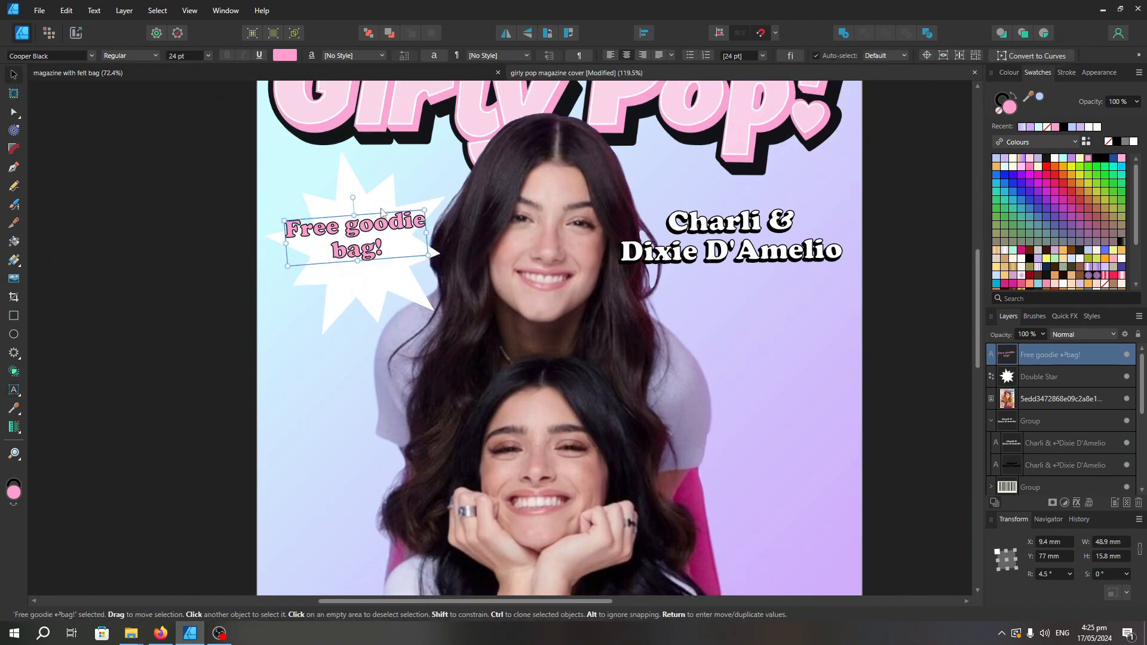
# Give the star a black stroke 2.6 pt wide
pyautogui.click(367, 281)
pyautogui.click(1004, 96)
pyautogui.click(1066, 72)
pyautogui.moveTo(1016, 108); pyautogui.dragTo(1041, 109)
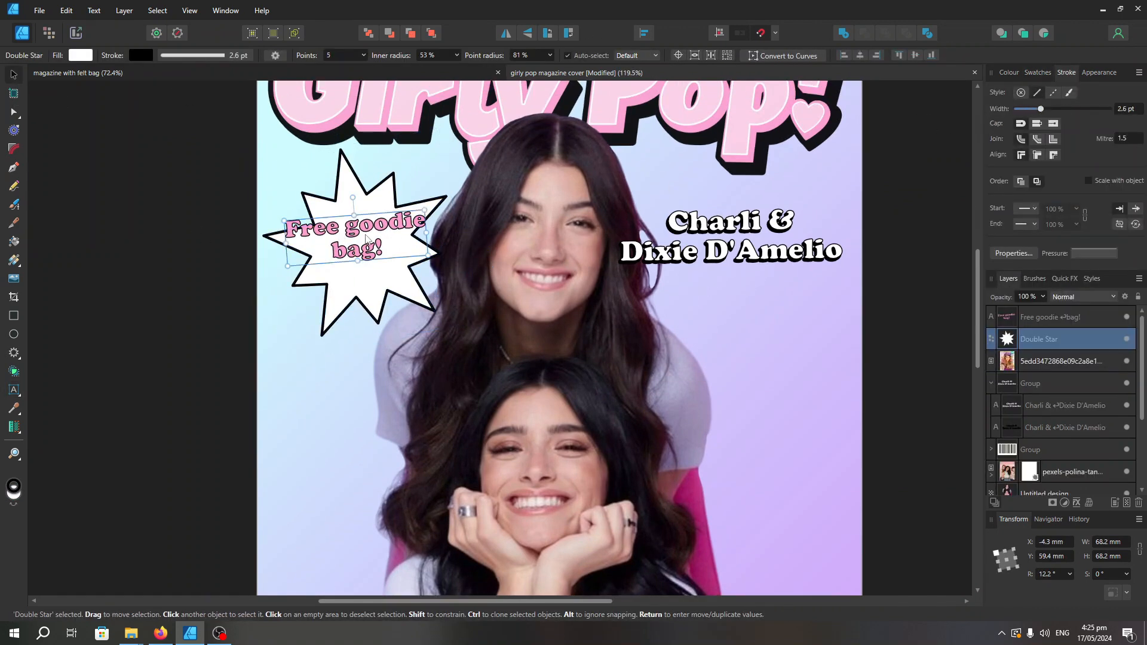
# Nudge the goodie bag text slightly down and right on the star and change its fill to white
pyautogui.moveTo(420, 254); pyautogui.dragTo(428, 263)
pyautogui.click(1038, 73)
pyautogui.click(1009, 107)
pyautogui.click(1133, 141)
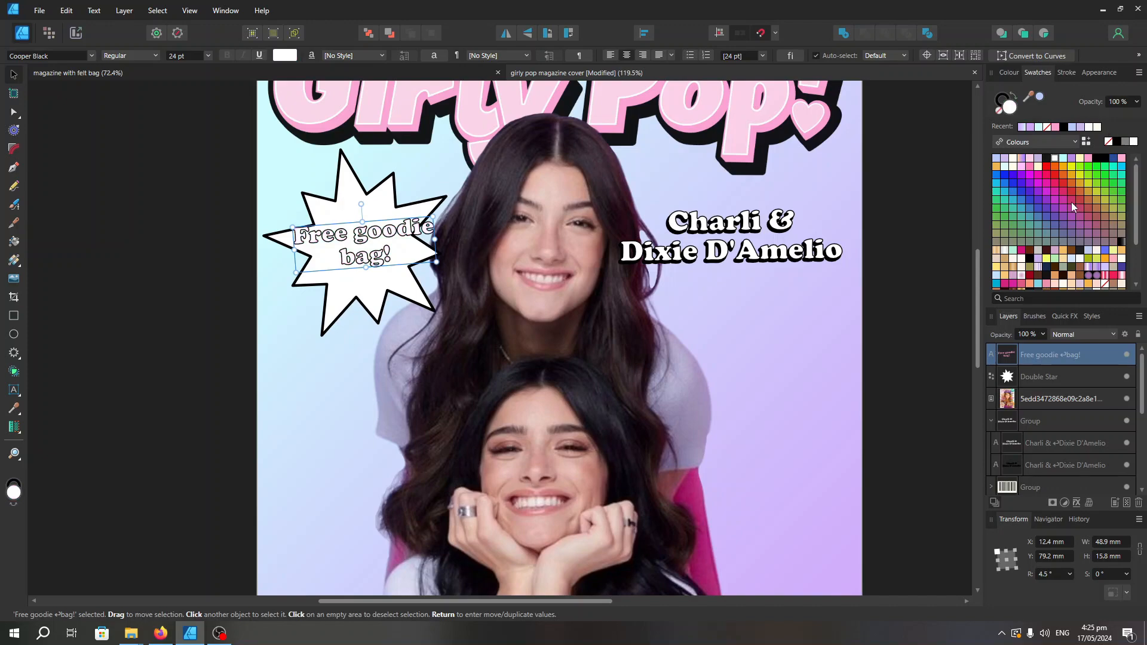
# Try an orange fill on the star and settle on pale yellow
pyautogui.click(382, 285)
pyautogui.click(1087, 159)
pyautogui.scroll(-3, 627, 215)
pyautogui.scroll(2, 627, 215)
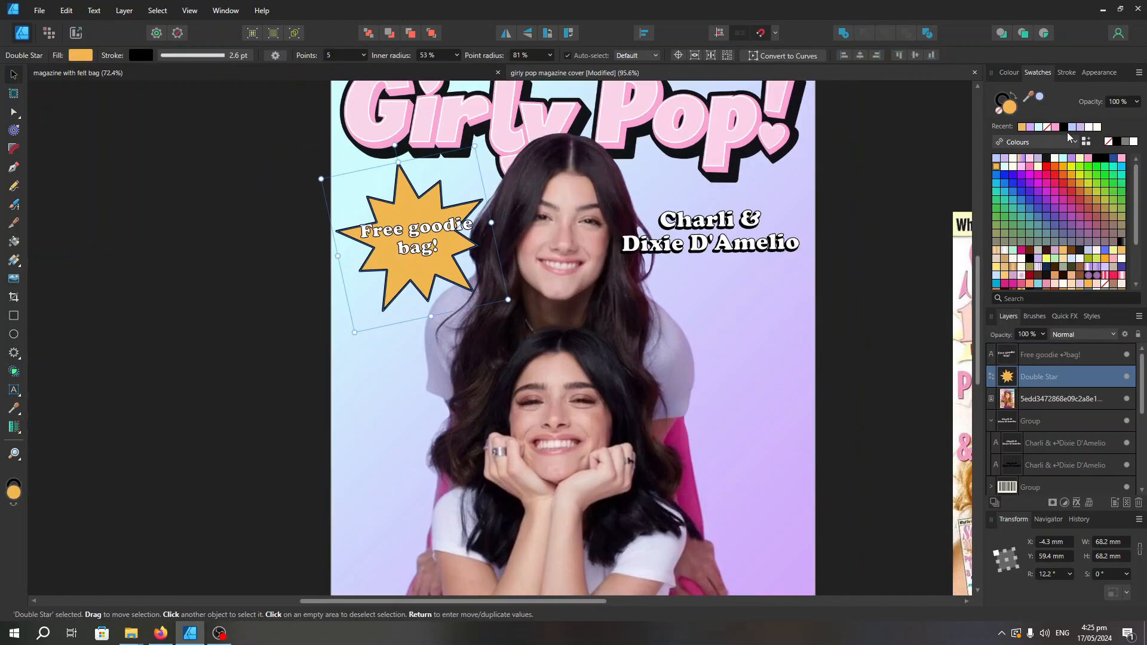
pyautogui.click(1080, 162)
# Rotate the "Free goodie bag!" text slightly to adjust its tilt on the star
pyautogui.scroll(2, 371, 179)
pyautogui.click(438, 261)
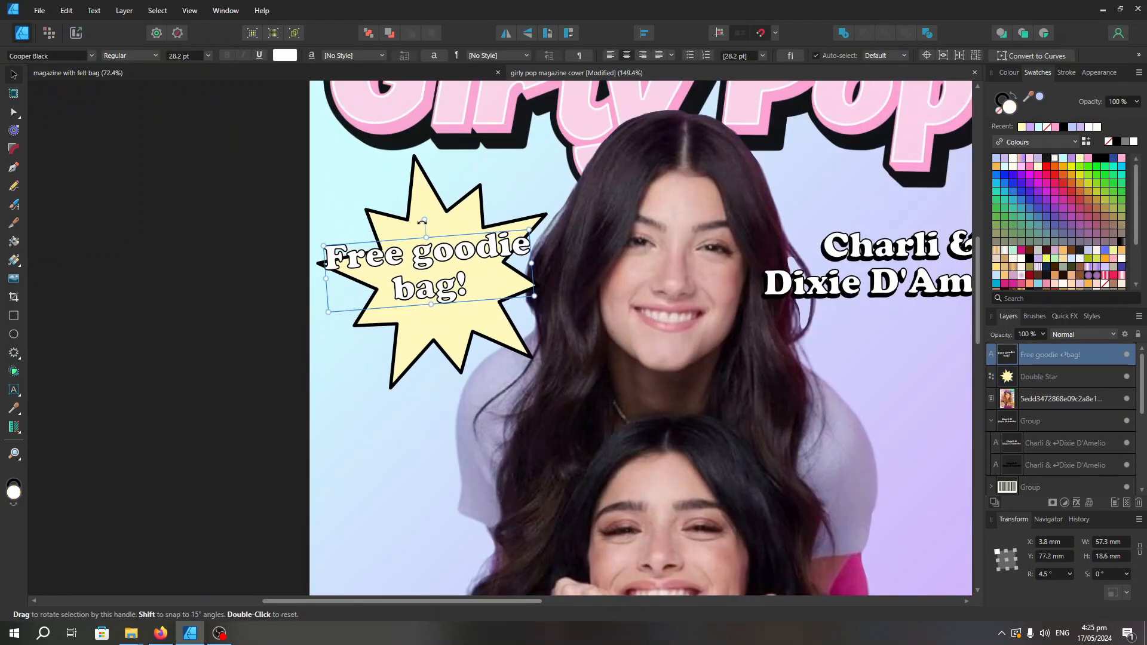
pyautogui.moveTo(425, 231); pyautogui.dragTo(433, 234)
pyautogui.moveTo(433, 234); pyautogui.dragTo(431, 232)
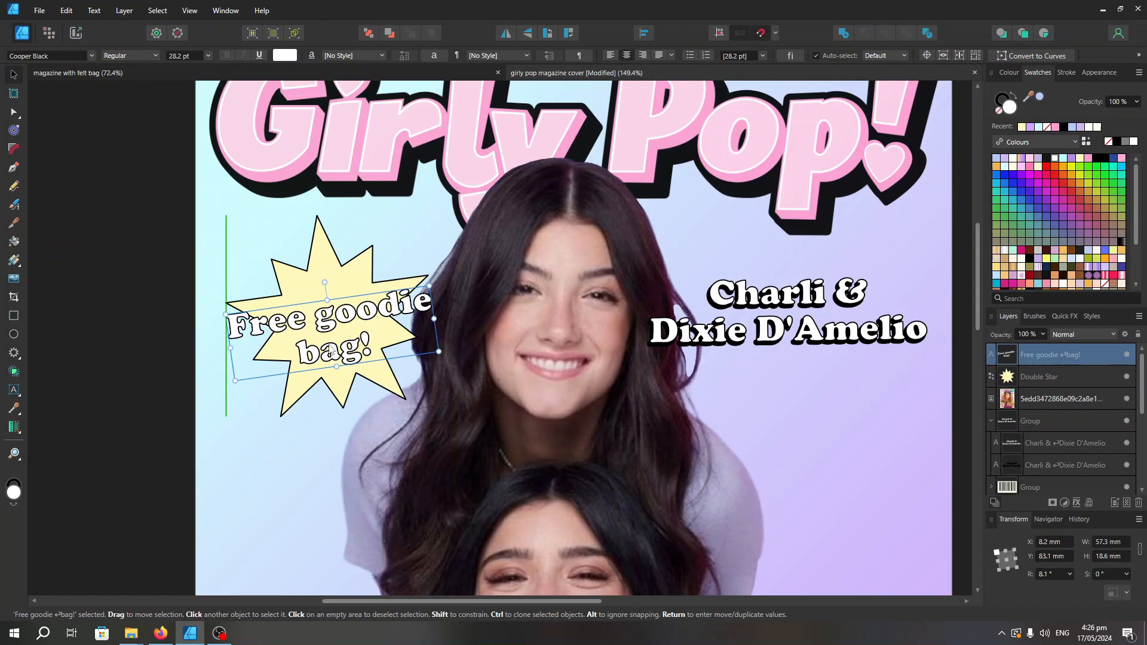
# Duplicate the goodie bag text, fill the copy black and place it slightly offset behind the white text as a shadow
pyautogui.hotkey('ctrl', 'j')
pyautogui.click(1097, 158)
pyautogui.moveTo(335, 314); pyautogui.dragTo(377, 311)
pyautogui.hotkey('ctrl', '[')
pyautogui.scroll(1, 433, 323)
pyautogui.scroll(-6, 380, 301)
pyautogui.click(442, 356)
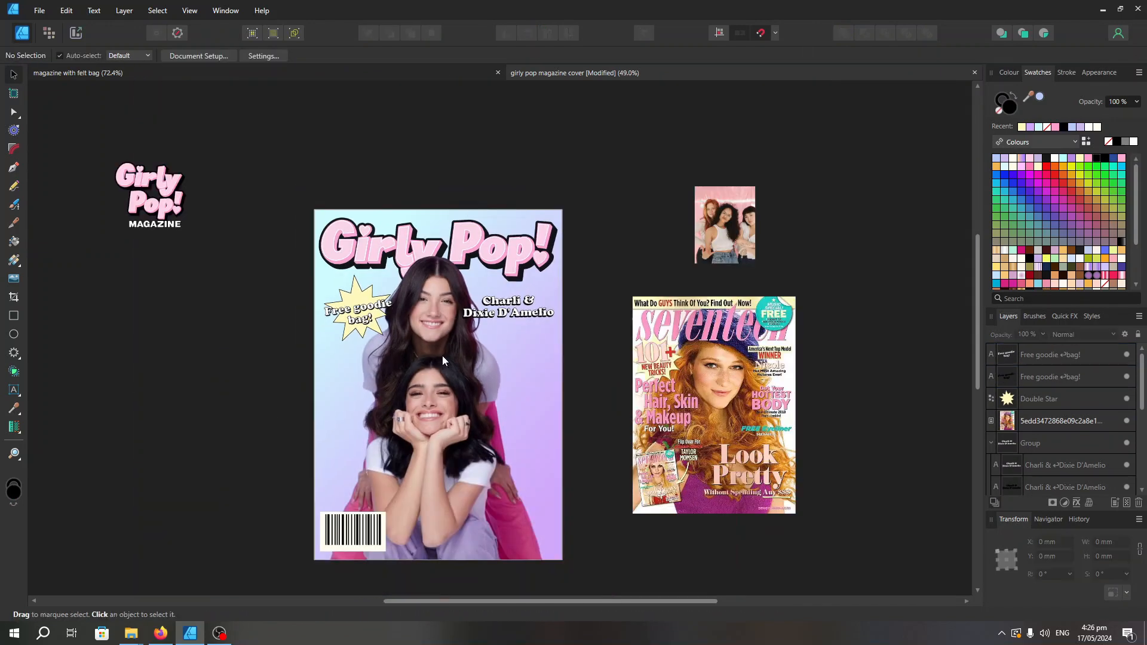
# Group the pale yellow star with the goodie bag text and its shadow
pyautogui.scroll(1, 398, 290)
pyautogui.moveTo(200, 361); pyautogui.dragTo(415, 263)
pyautogui.hotkey('ctrl', 'g')
# Try the goodie bag starburst beside the lower girl near the cover's right edge, and undo the move
pyautogui.scroll(-3, 288, 320)
pyautogui.moveTo(346, 230); pyautogui.dragTo(555, 387)
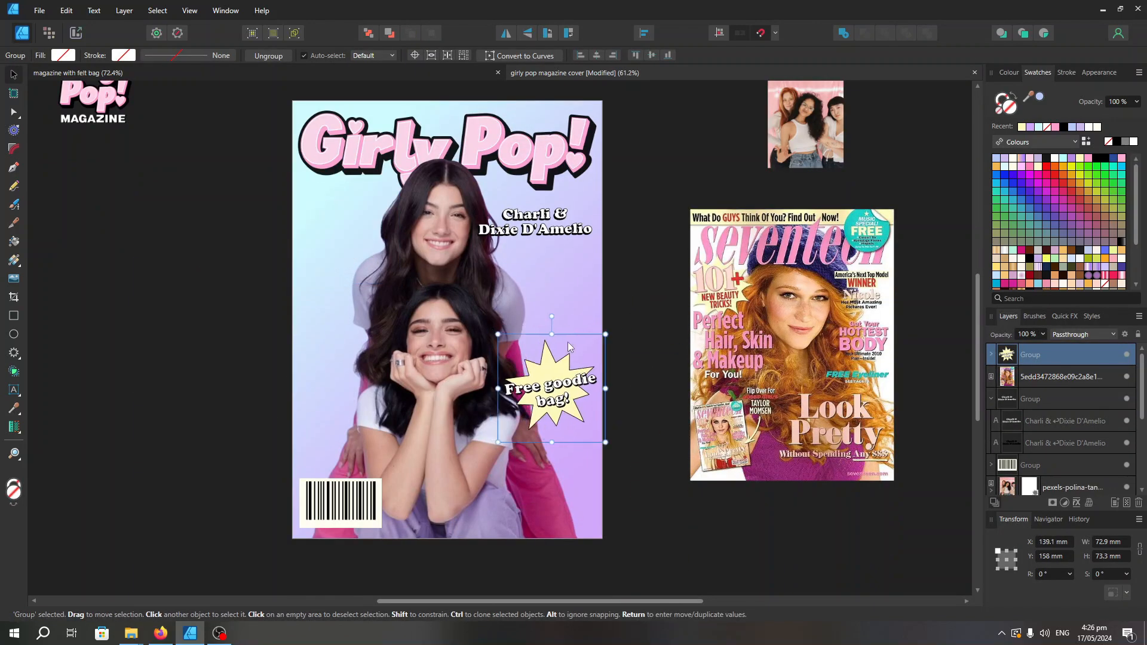
pyautogui.click(588, 352)
pyautogui.hotkey('ctrl', 'z')
# Place the goodie bag starburst just above the barcode and tilt it to about -7.2°
pyautogui.moveTo(346, 230); pyautogui.dragTo(346, 422)
pyautogui.click(411, 494)
pyautogui.click(350, 439)
pyautogui.moveTo(294, 475); pyautogui.dragTo(285, 468)
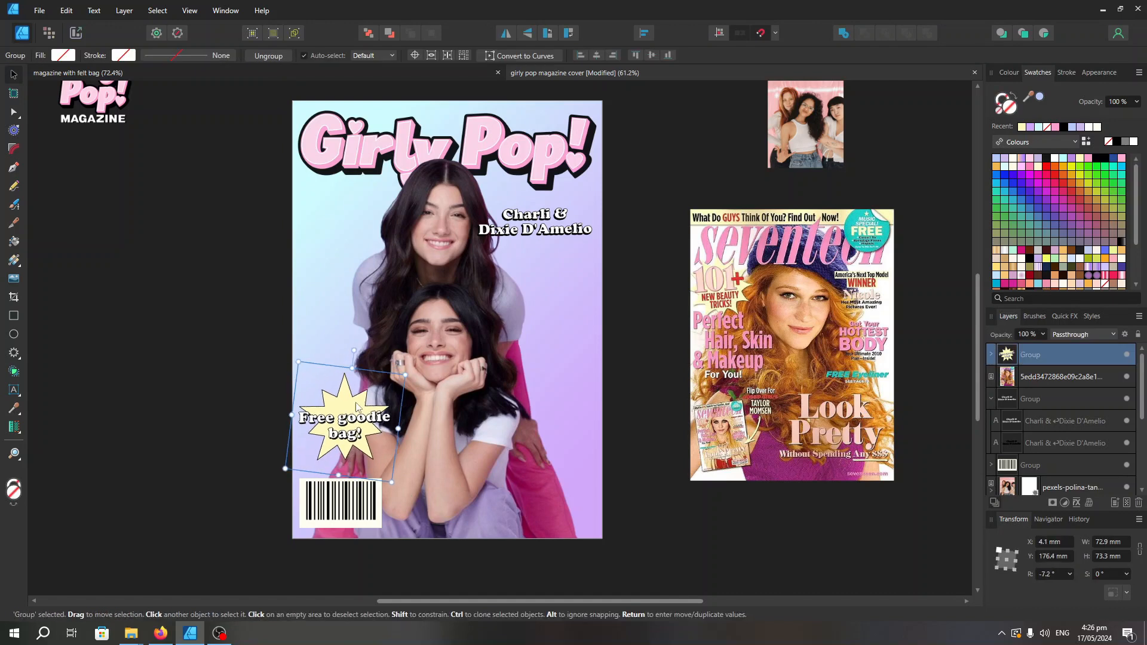
# Enlarge the barcode slightly and nudge it in the cover's lower left corner
pyautogui.click(344, 502)
pyautogui.moveTo(382, 478); pyautogui.dragTo(389, 474)
pyautogui.moveTo(346, 503); pyautogui.dragTo(351, 503)
pyautogui.scroll(-2, 475, 443)
pyautogui.click(569, 449)
pyautogui.scroll(2, 564, 439)
# Duplicate the pale yellow star, place the copy beside the upper girl's face on the cover's left side and fill it pink
pyautogui.click(526, 211)
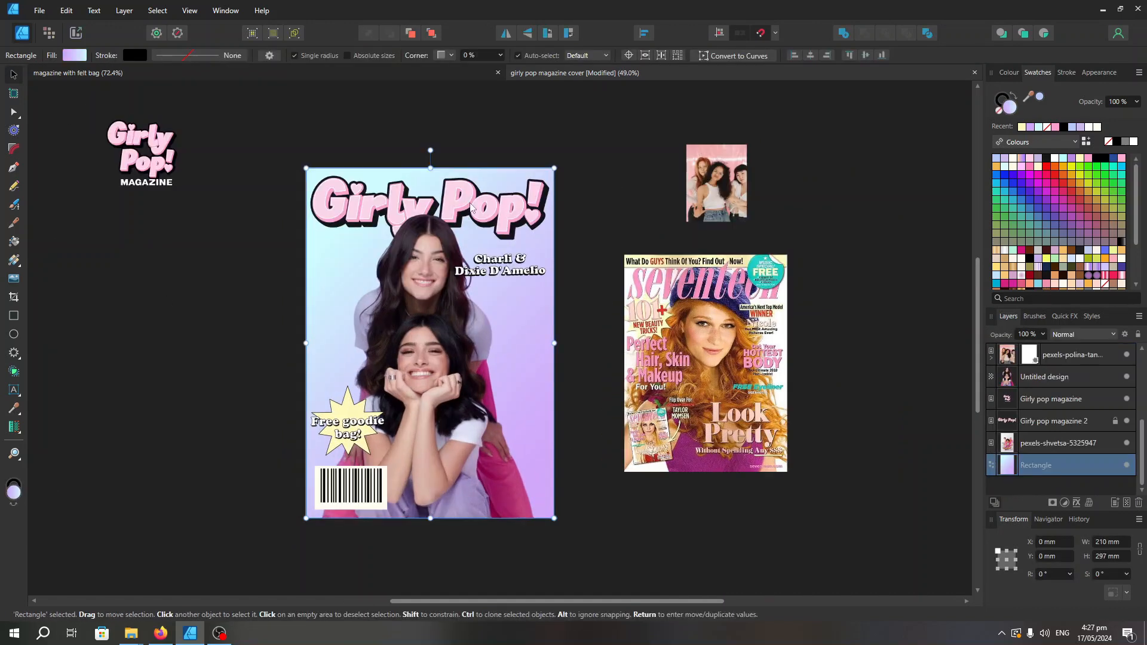
pyautogui.click(592, 200)
pyautogui.scroll(5, 431, 401)
pyautogui.doubleClick(242, 420)
pyautogui.moveTo(242, 419); pyautogui.dragTo(286, 225)
pyautogui.scroll(-7, 283, 310)
pyautogui.click(1121, 158)
pyautogui.scroll(3, 238, 296)
pyautogui.moveTo(362, 274); pyautogui.dragTo(335, 213)
pyautogui.scroll(4, 206, 198)
pyautogui.click(251, 288)
# Add the Cooper Black text "10 Self-care ideas!" over the pink star, with "ideas!" on a second line
pyautogui.press('t')
pyautogui.moveTo(386, 294); pyautogui.dragTo(423, 323)
pyautogui.write('10 Self-c')
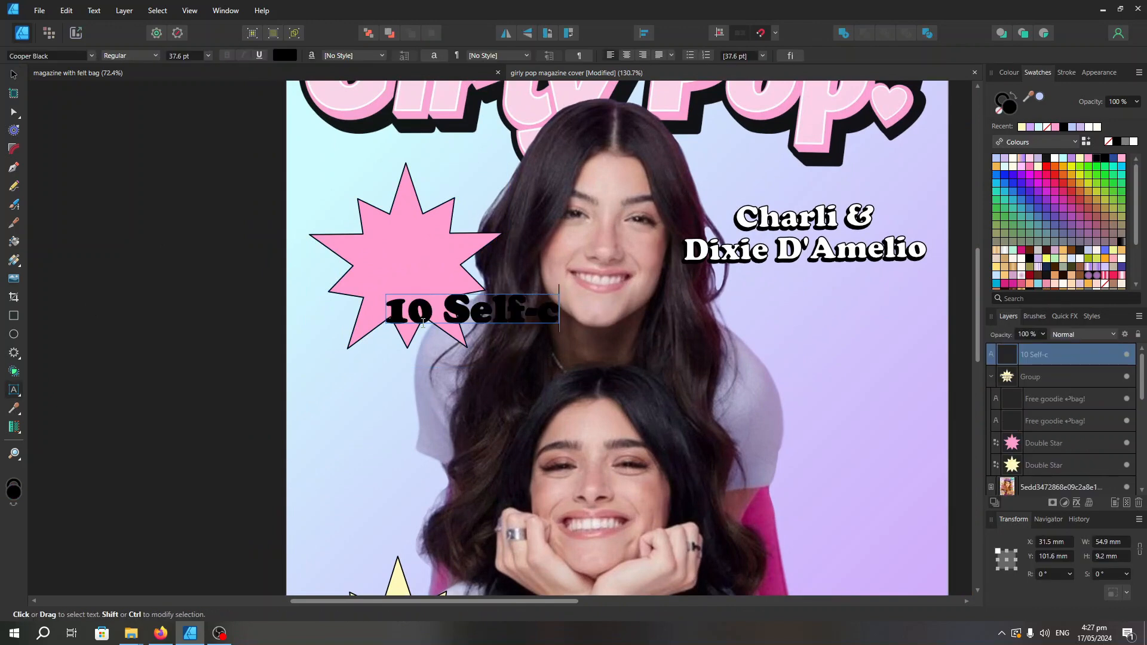
pyautogui.write('are ideas!')
pyautogui.click(637, 310)
pyautogui.press('Return')
# Centre-align the self-care text and fill it white
pyautogui.hotkey('ctrl', 'a')
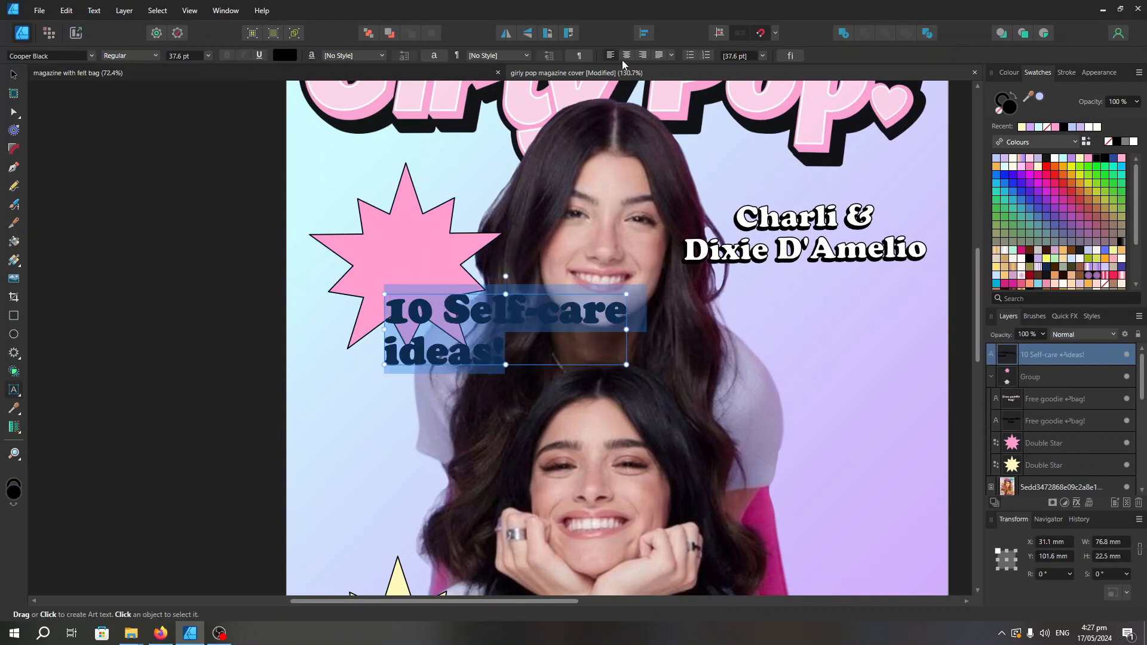
pyautogui.click(1133, 142)
pyautogui.click(14, 75)
pyautogui.scroll(-3, 41, 122)
# Duplicate the self-care text, fill the copy black and offset it behind the white text as a shadow
pyautogui.hotkey('ctrl', 'j')
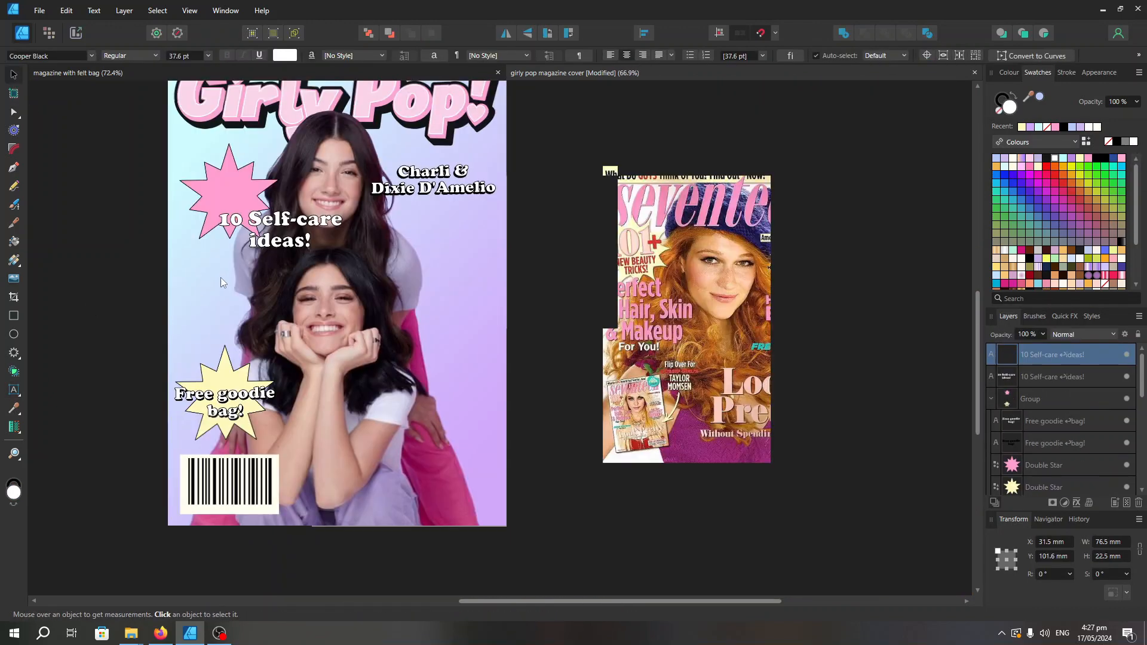
pyautogui.scroll(2, 220, 277)
pyautogui.moveTo(388, 206); pyautogui.dragTo(398, 216)
pyautogui.scroll(3, 307, 133)
pyautogui.click(1062, 127)
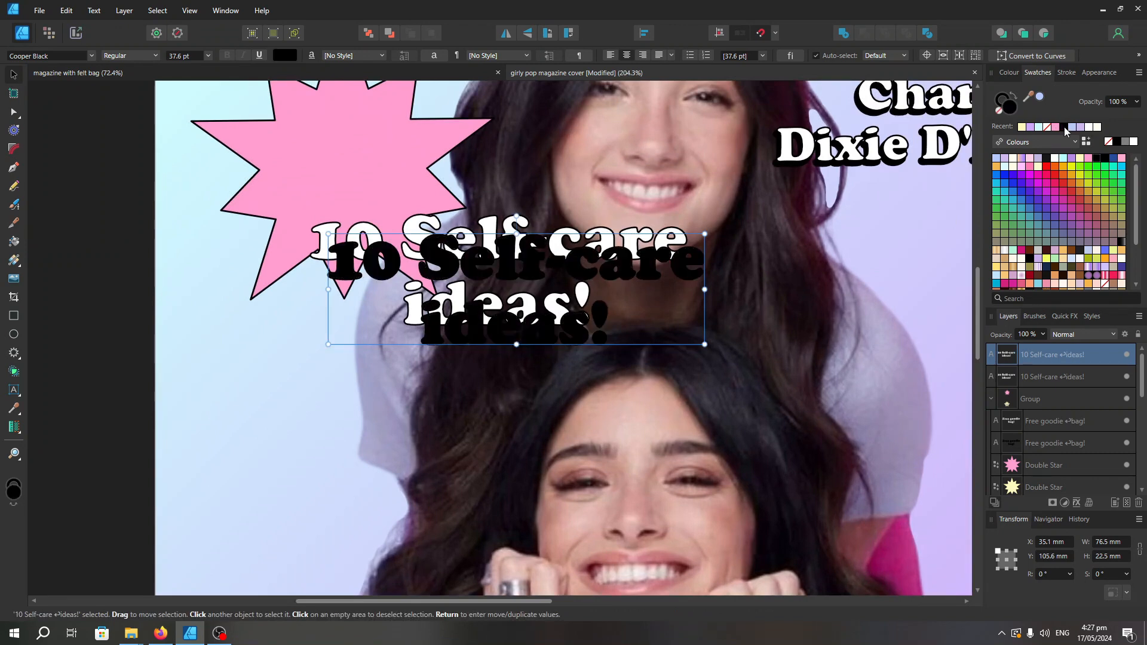
pyautogui.hotkey('ctrl', '[')
pyautogui.moveTo(580, 266); pyautogui.dragTo(562, 251)
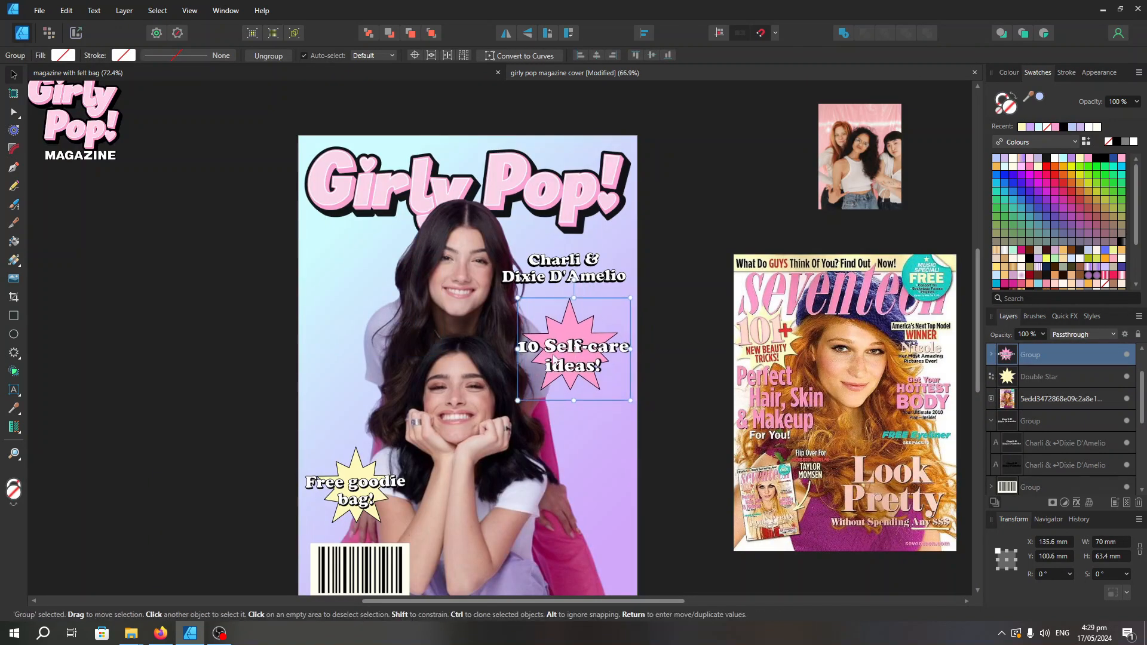
pyautogui.moveTo(554, 358); pyautogui.dragTo(594, 361)
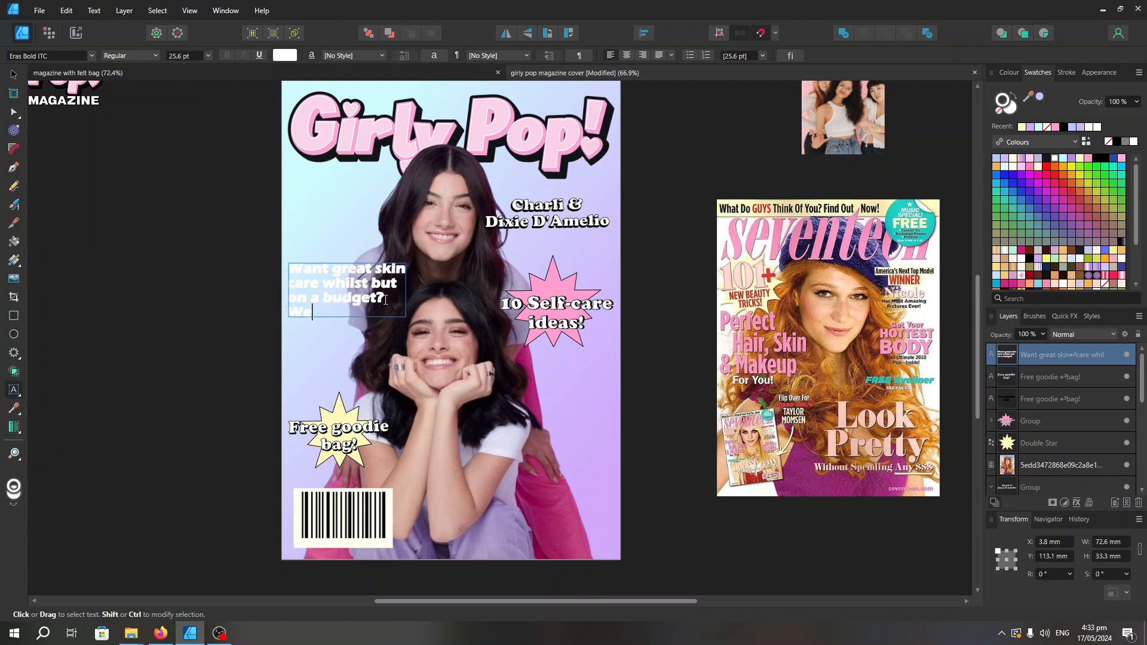
# Finish the skin care text with "We got you covered!", scale it to 22.9 pt and move it slightly up
pyautogui.doubleClick(407, 311)
pyautogui.moveTo(439, 321); pyautogui.dragTo(384, 269)
pyautogui.click(14, 75)
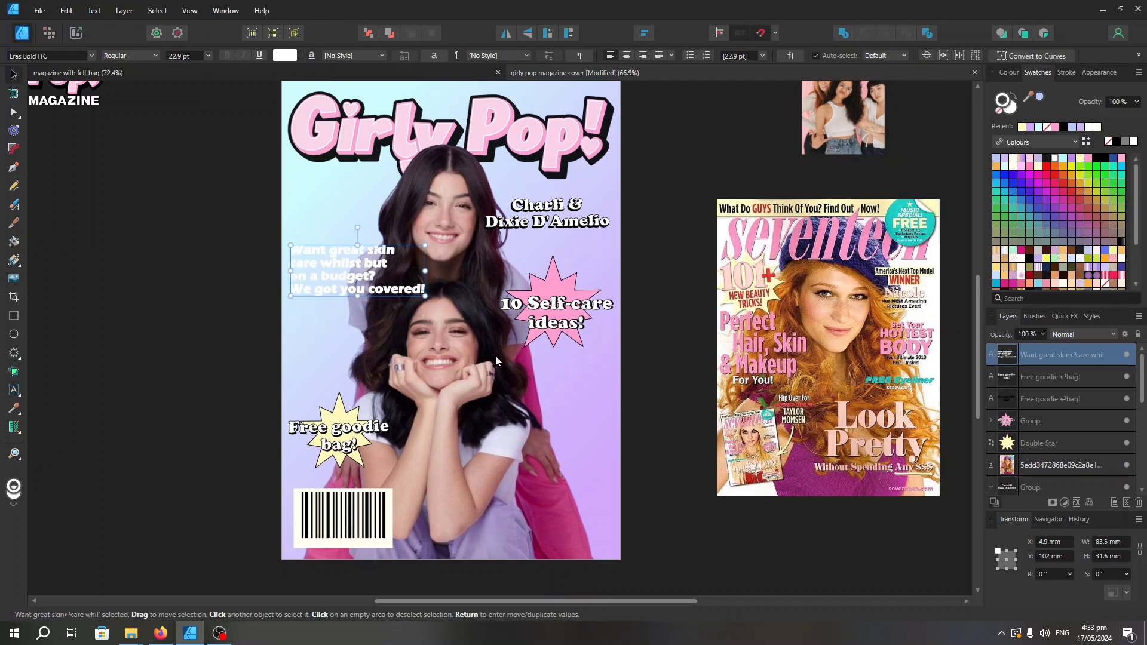
# Set the line "We got you covered!" in Eras Light ITC and the lines above it in Eras Demi ITC at 30 pt
pyautogui.click(91, 56)
pyautogui.scroll(-1, 239, 255)
pyautogui.click(242, 256)
pyautogui.moveTo(291, 251); pyautogui.dragTo(376, 277)
pyautogui.click(92, 56)
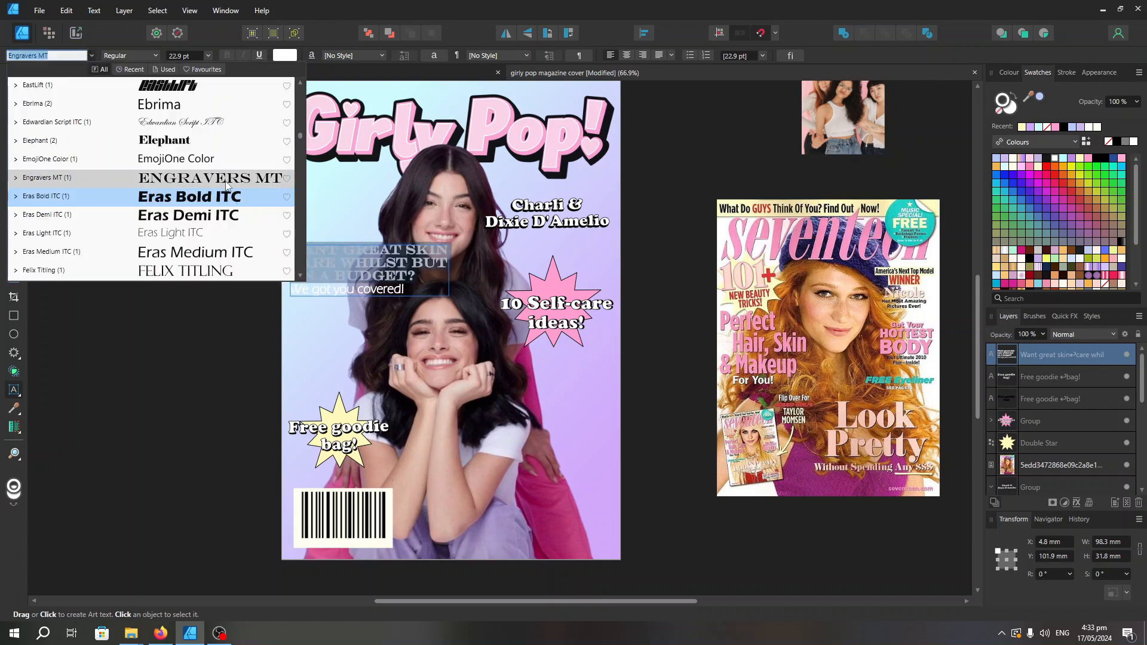
pyautogui.click(216, 216)
pyautogui.click(208, 56)
pyautogui.click(180, 235)
pyautogui.click(14, 74)
pyautogui.click(180, 250)
# Move the pink self-care starburst slightly up, closer to the names
pyautogui.scroll(-6, 1123, 463)
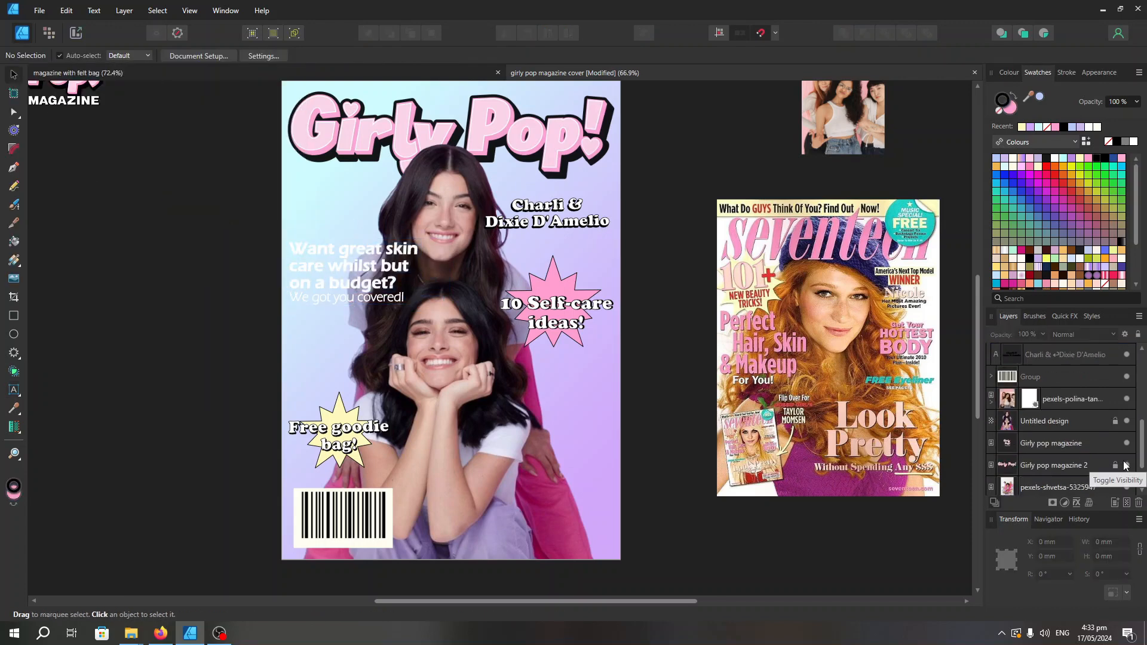
pyautogui.moveTo(565, 318)
pyautogui.mouseDown()
pyautogui.moveTo(482, 331)
pyautogui.moveTo(560, 306)
pyautogui.mouseUp()
pyautogui.click(663, 323)
# Break the skin care question into four short lines and scale its text up to 32 pt
pyautogui.doubleClick(387, 250)
pyautogui.press('Return')
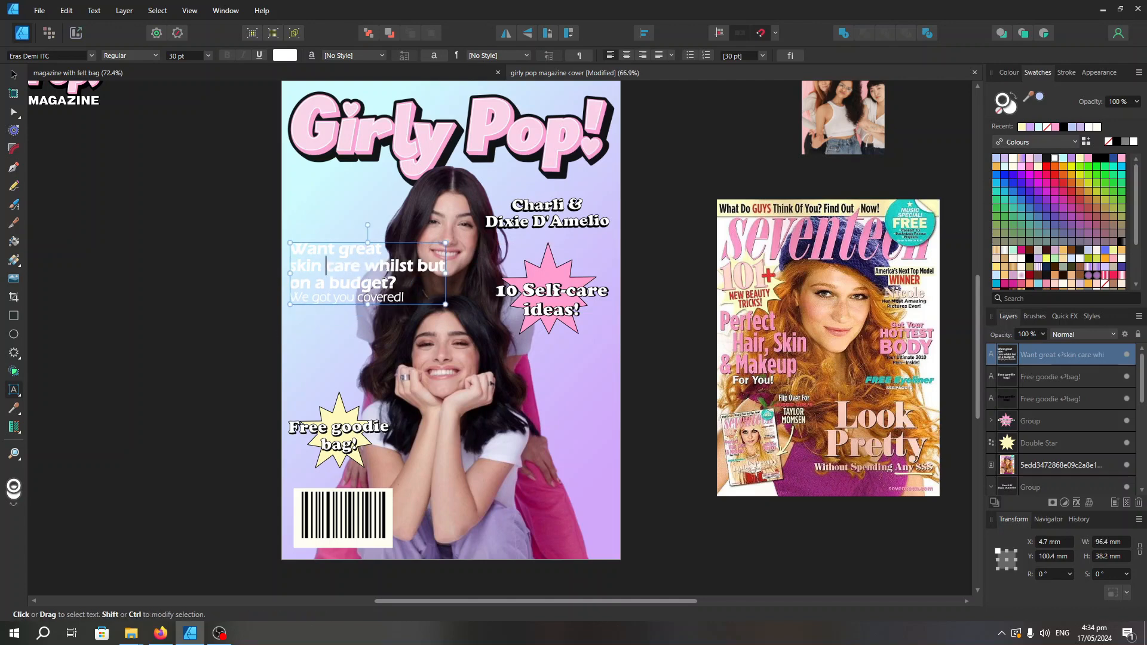
pyautogui.moveTo(404, 243); pyautogui.dragTo(412, 237)
# Set the skin care question in Eras Medium ITC and the "We got you covered!" line in Eras Light ITC
pyautogui.moveTo(403, 299); pyautogui.dragTo(292, 245)
pyautogui.click(92, 56)
pyautogui.scroll(-1, 171, 263)
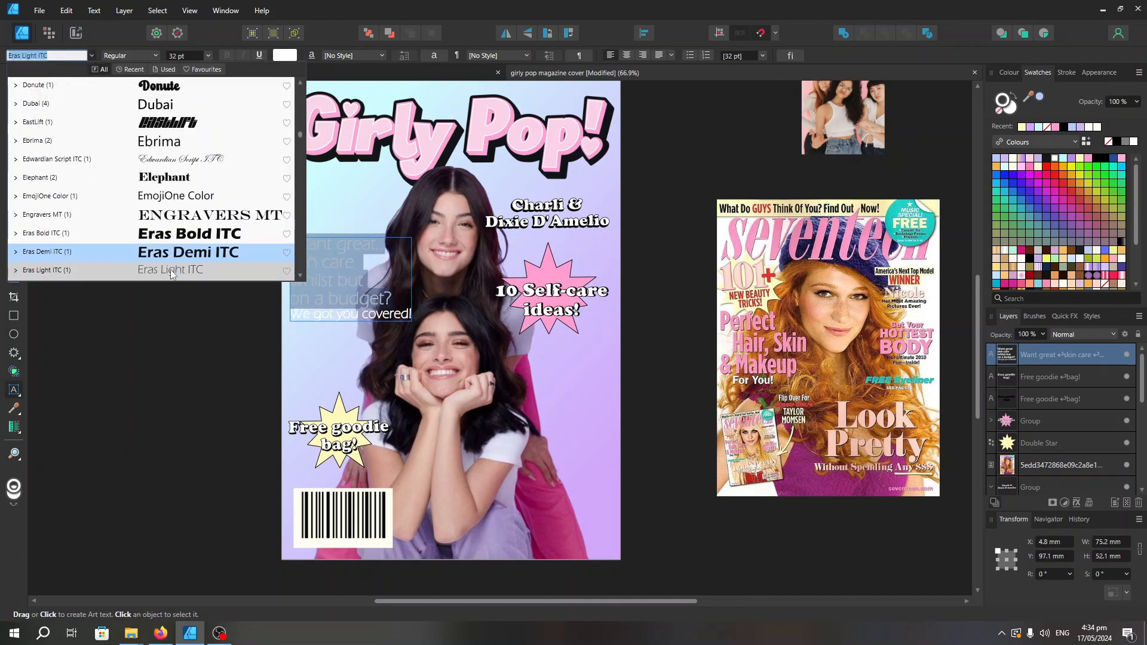
pyautogui.scroll(-1, 175, 261)
pyautogui.click(173, 232)
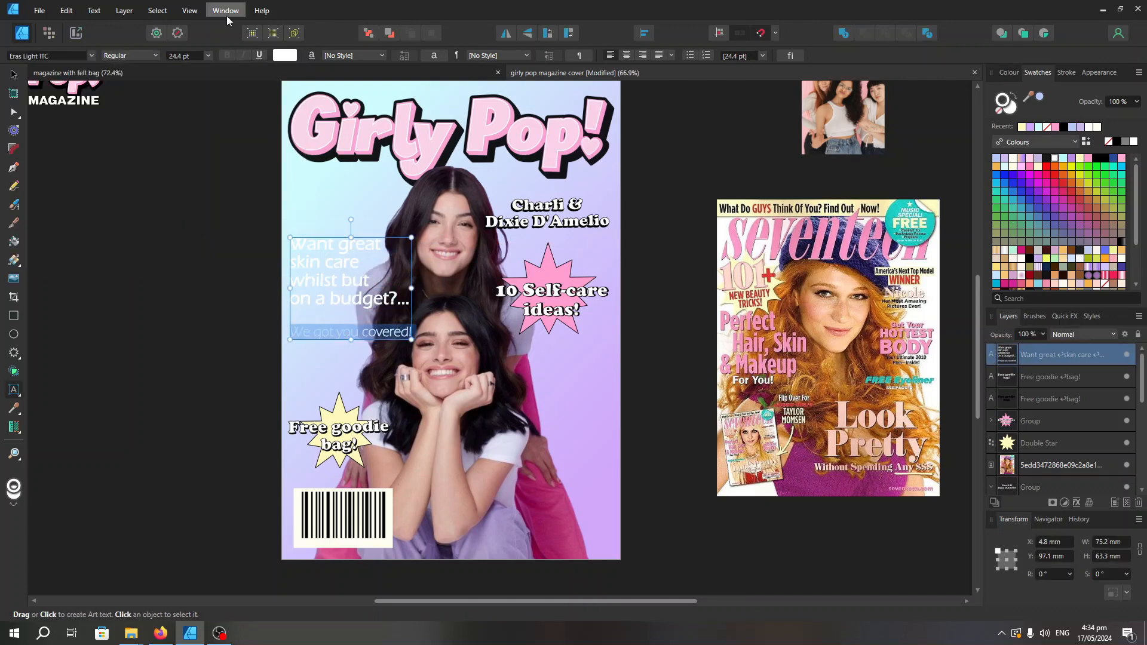
pyautogui.click(92, 56)
pyautogui.click(173, 216)
# Try a wider stroke on the "We got you covered!" line and undo it
pyautogui.click(1066, 73)
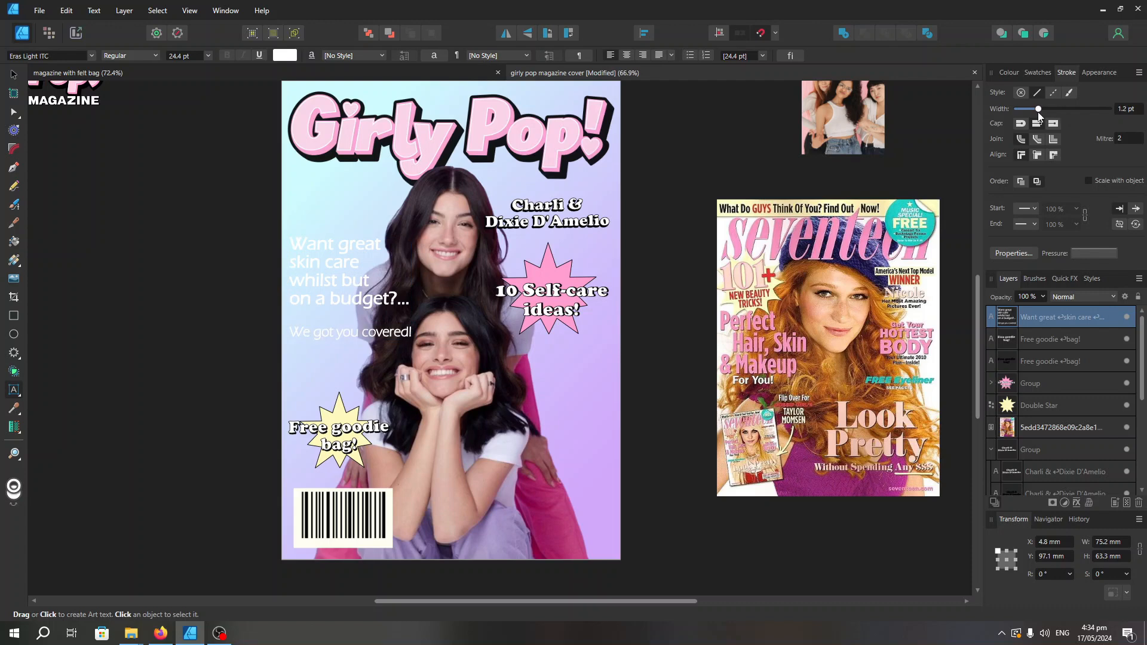
pyautogui.moveTo(1037, 108); pyautogui.dragTo(1039, 110)
pyautogui.hotkey('ctrl', 'z')
# Move the skin care text up beside the upper girl's face, just below the title
pyautogui.click(14, 75)
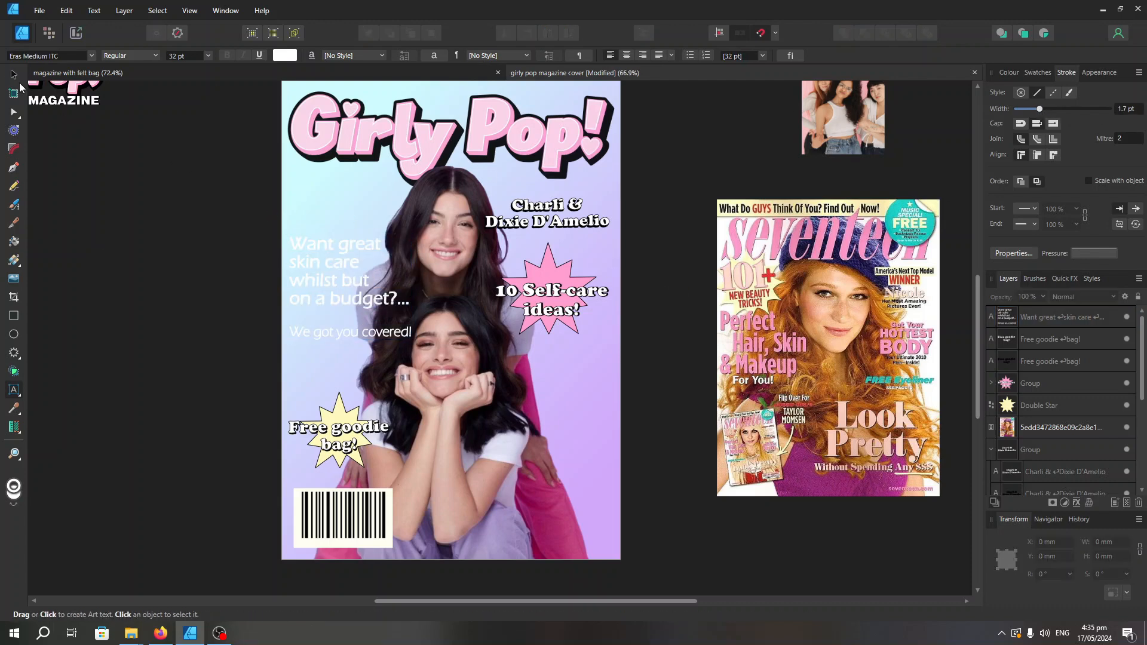
pyautogui.moveTo(401, 304); pyautogui.dragTo(399, 254)
pyautogui.doubleClick(400, 253)
pyautogui.click(14, 74)
# Nudge the cutout photo of the two girls slightly right and enlarge it a little
pyautogui.click(451, 353)
pyautogui.moveTo(451, 352); pyautogui.dragTo(459, 351)
pyautogui.click(647, 327)
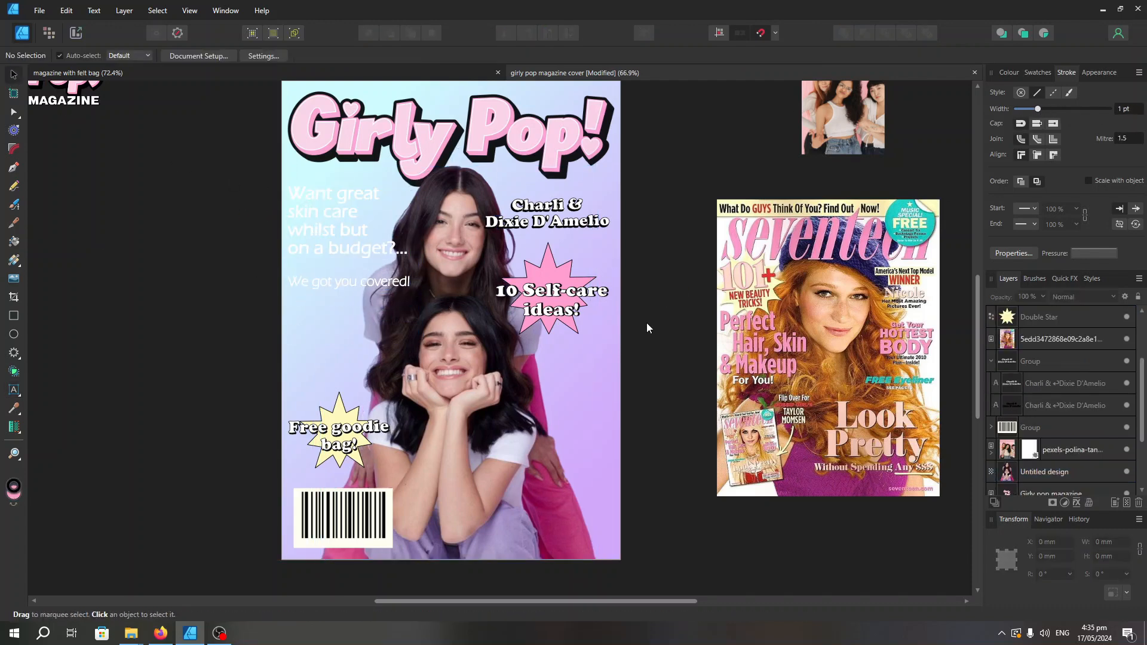
pyautogui.scroll(1, 648, 327)
pyautogui.click(460, 359)
pyautogui.moveTo(605, 178); pyautogui.dragTo(618, 157)
pyautogui.click(663, 250)
# Add the text "INTERVIEW WITH TIKTOK STARS:" in white Eras Medium ITC across the cover near the names
pyautogui.scroll(2, 686, 225)
pyautogui.click(14, 391)
pyautogui.write('T')
pyautogui.moveTo(476, 201); pyautogui.dragTo(397, 206)
pyautogui.write('IKTOK STARS:')
pyautogui.click(477, 216)
pyautogui.write('INTERVIEW WITH')
pyautogui.click(14, 75)
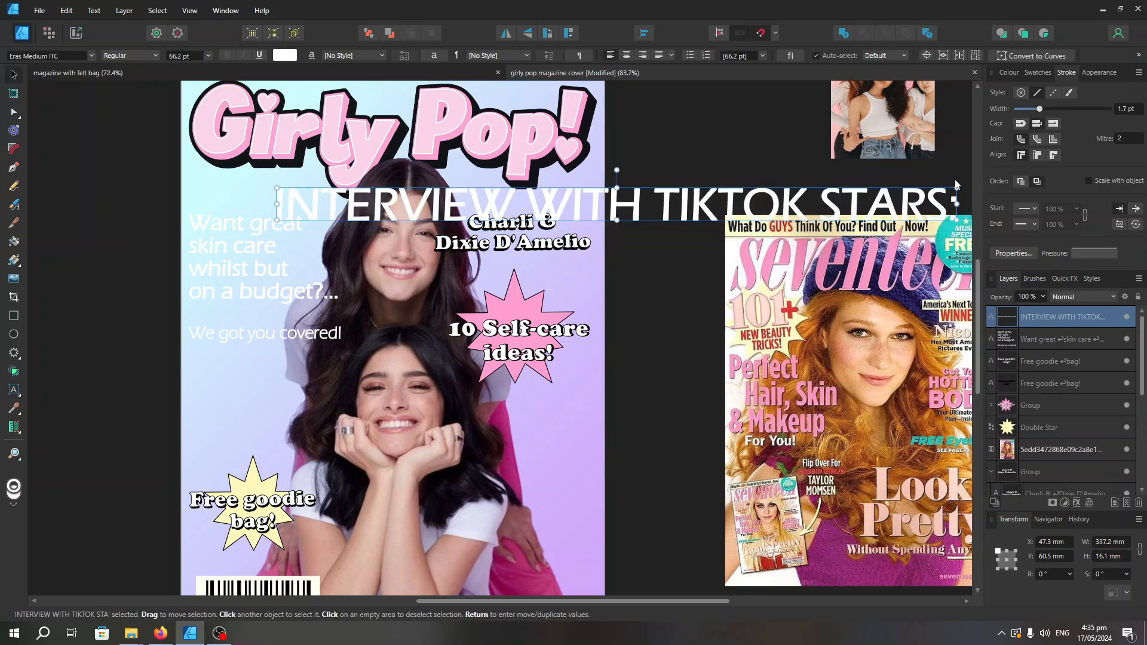
# Break the interview text after "WITH", scale it to about 20.5 pt and place it just above the names
pyautogui.moveTo(960, 189); pyautogui.dragTo(488, 210)
pyautogui.doubleClick(394, 215)
pyautogui.press('Return')
pyautogui.click(14, 75)
pyautogui.moveTo(343, 218); pyautogui.dragTo(544, 198)
pyautogui.moveTo(536, 242); pyautogui.dragTo(525, 212)
# Set the interview text in Cooper Black and centre-align it
pyautogui.doubleClick(524, 209)
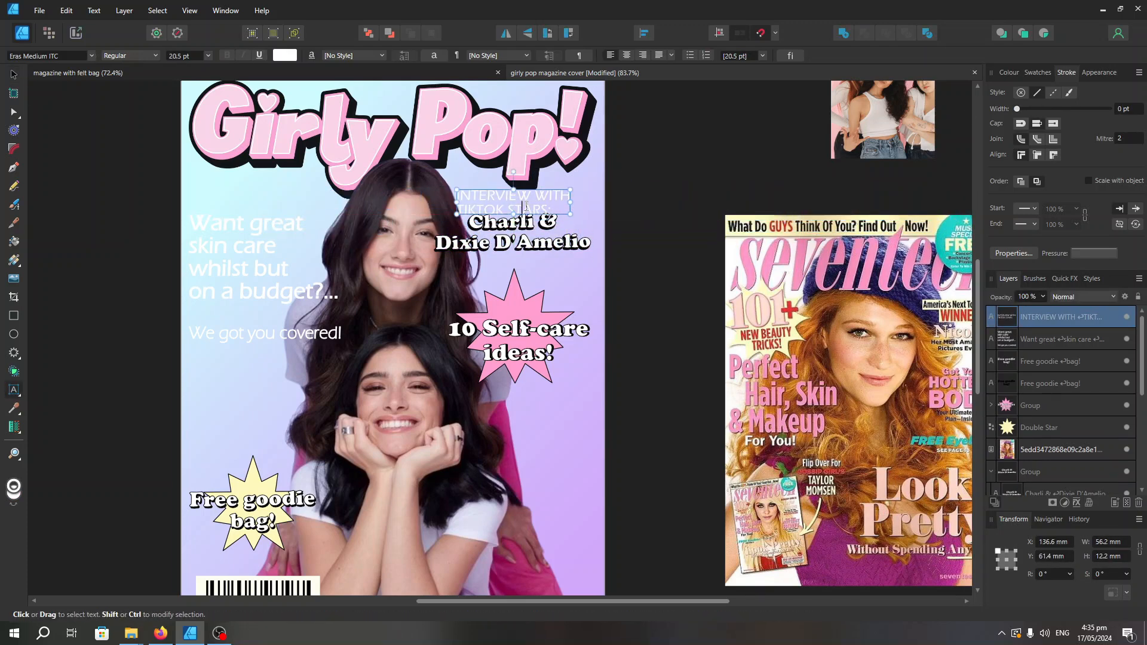
pyautogui.hotkey('ctrl', 'a')
pyautogui.click(48, 55)
pyautogui.click(153, 85)
pyautogui.scroll(3, 575, 217)
pyautogui.click(374, 202)
pyautogui.hotkey('ctrl', 'a')
pyautogui.click(627, 55)
pyautogui.scroll(-2, 619, 438)
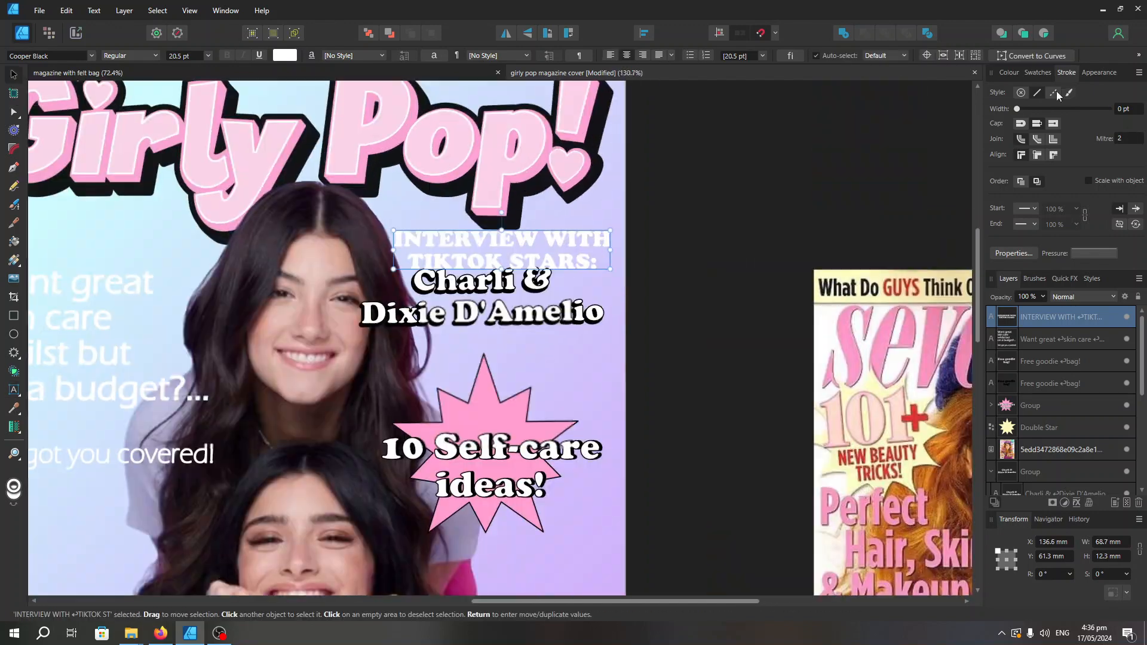
# Give the interview text a 0.6 pt stroke, change its font to Eras Bold ITC and shift it slightly
pyautogui.moveTo(1017, 108); pyautogui.dragTo(1031, 109)
pyautogui.click(48, 56)
pyautogui.click(230, 216)
pyautogui.moveTo(446, 268); pyautogui.dragTo(436, 263)
# Insert the word "EXCLUSIVE" on its own line above "INTERVIEW WITH"
pyautogui.doubleClick(435, 278)
pyautogui.write('EXL')
pyautogui.press('BackSpace')
pyautogui.write('CLUSIVE')
pyautogui.press('Return')
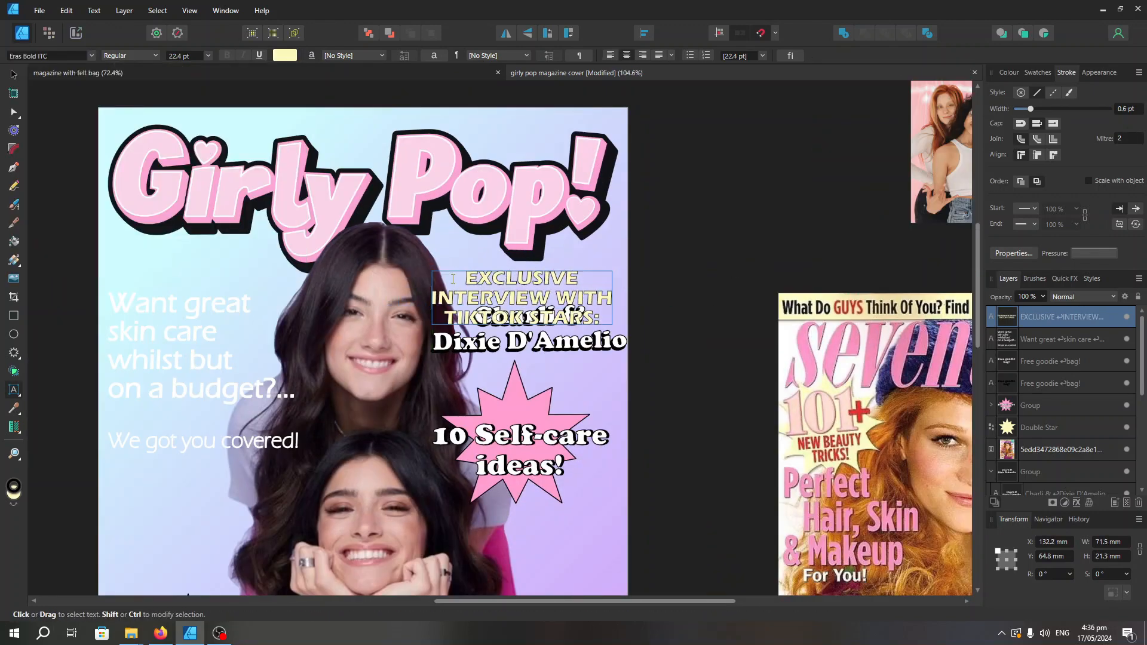
# Move the names slightly down and scale the exclusive interview text to 16.6 pt in the gap above them
pyautogui.click(14, 75)
pyautogui.scroll(-3, 564, 191)
pyautogui.moveTo(535, 323); pyautogui.dragTo(541, 336)
pyautogui.click(538, 243)
pyautogui.moveTo(522, 217)
pyautogui.mouseDown()
pyautogui.moveTo(522, 250)
pyautogui.moveTo(523, 238)
pyautogui.mouseUp()
pyautogui.moveTo(477, 221); pyautogui.dragTo(517, 230)
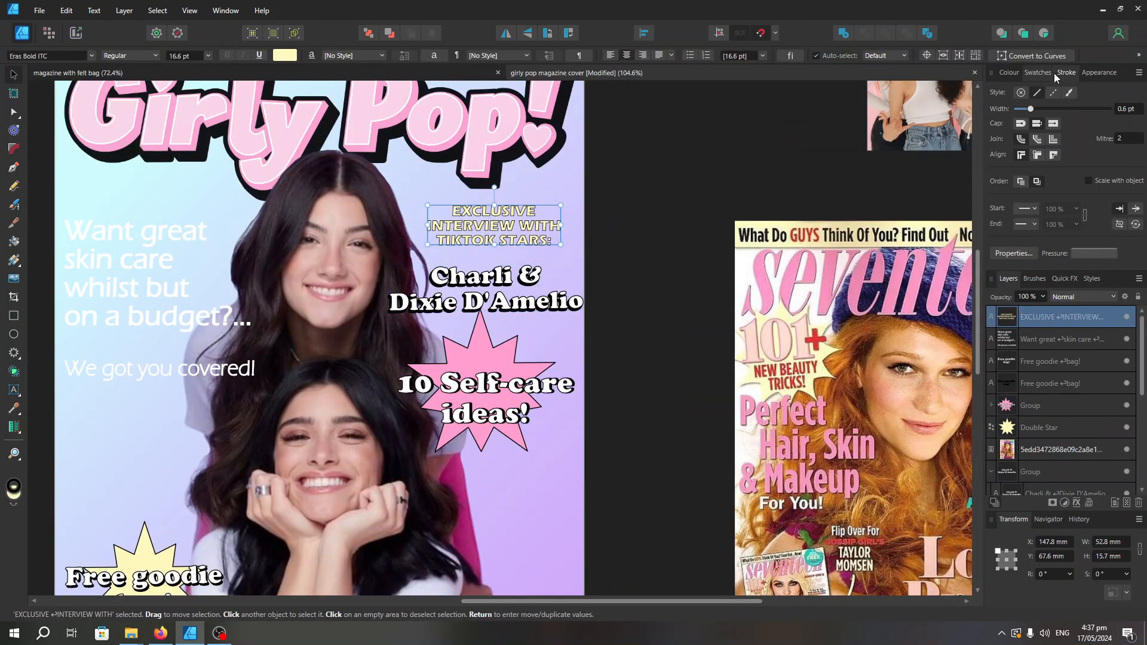
# Thin the stroke of the exclusive interview text and undo a trial move made after it
pyautogui.click(1065, 73)
pyautogui.moveTo(1031, 109); pyautogui.dragTo(1023, 108)
pyautogui.scroll(1, 362, 215)
pyautogui.moveTo(613, 323); pyautogui.dragTo(621, 299)
pyautogui.hotkey('ctrl', 'z')
# Move the skin care text down to about Y 107 mm, roughly level with the self-care starburst
pyautogui.scroll(-4, 627, 275)
pyautogui.click(391, 303)
pyautogui.moveTo(391, 303); pyautogui.dragTo(392, 343)
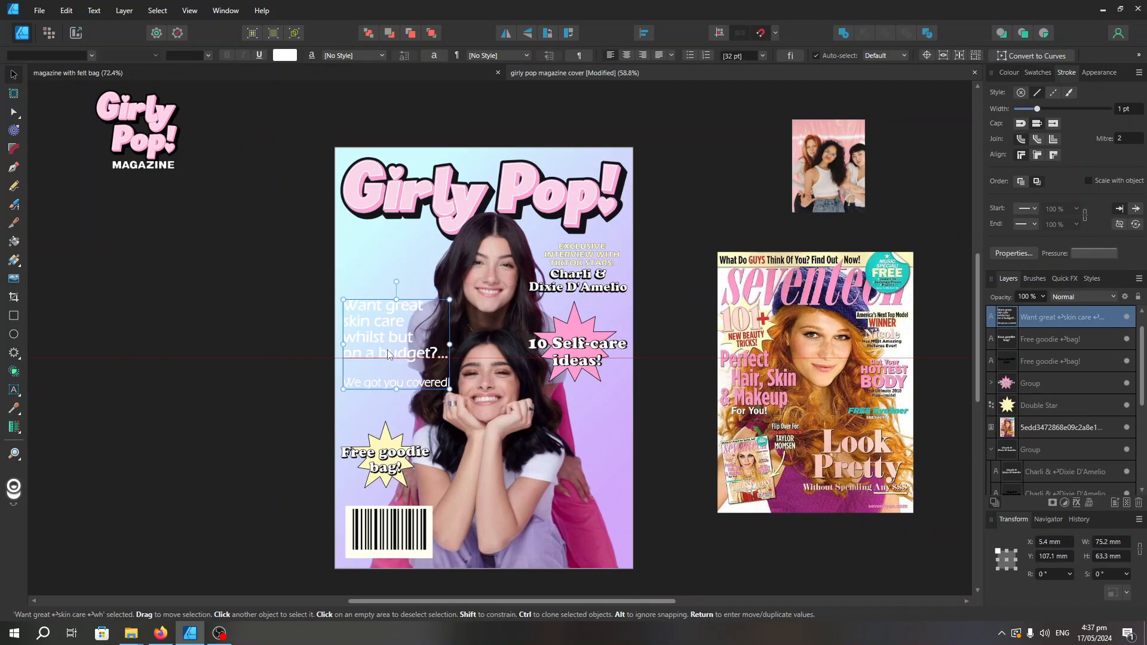
# Unlock the "Girly pop magazine 2" title layer
pyautogui.click(574, 209)
pyautogui.click(1084, 429)
pyautogui.click(667, 227)
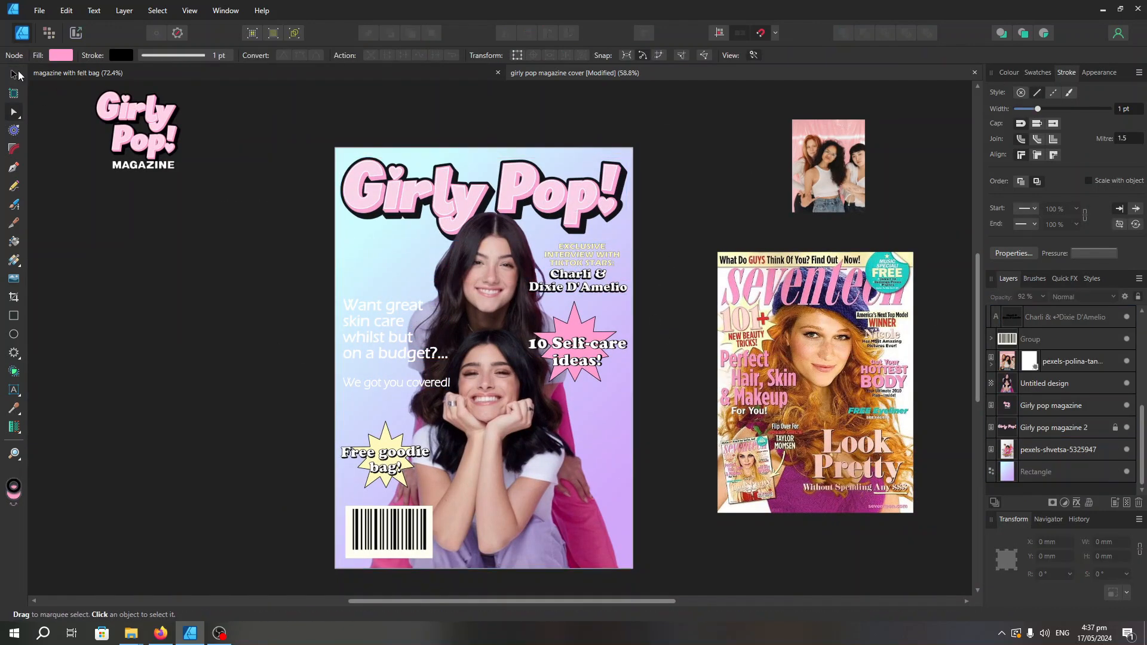
pyautogui.click(519, 185)
pyautogui.click(1061, 429)
# Try nudging the Girly Pop! title slightly down, undo the move and select the girls' cutout photo
pyautogui.press('v')
pyautogui.moveTo(518, 179); pyautogui.dragTo(518, 183)
pyautogui.click(675, 382)
pyautogui.hotkey('ctrl', 'z')
pyautogui.click(491, 382)
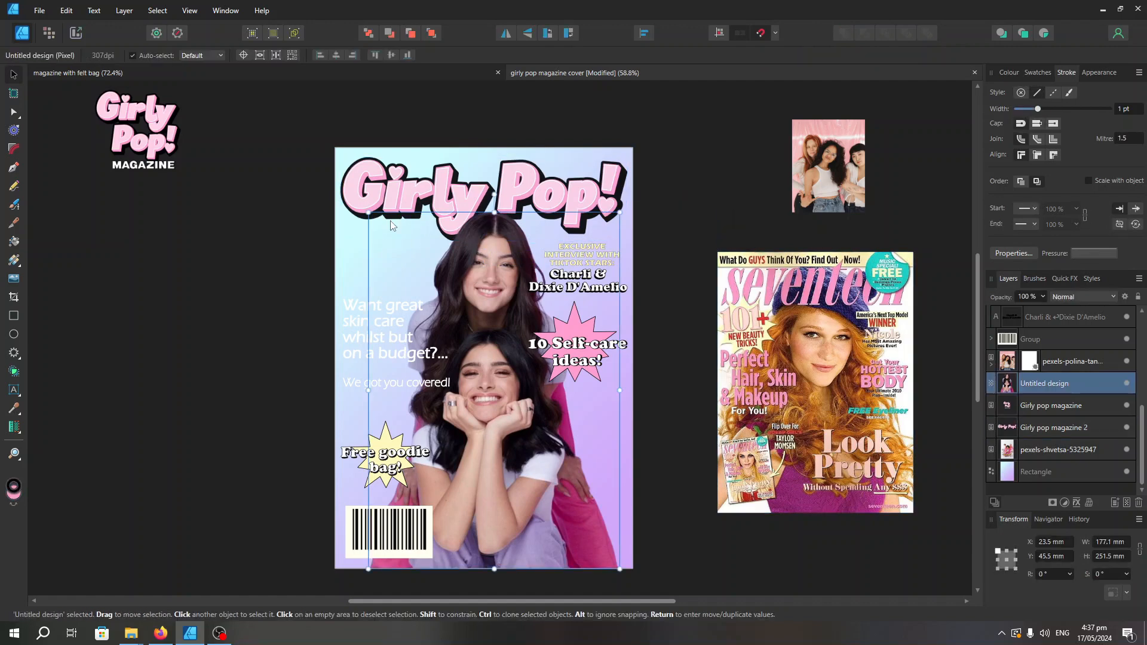
# Enlarge the girls' cutout photo slightly from its upper-left corner
pyautogui.moveTo(362, 211); pyautogui.dragTo(352, 198)
pyautogui.click(669, 359)
# Shrink the 10 Self-care ideas starburst slightly and shift it toward the cover's right edge
pyautogui.click(579, 359)
pyautogui.moveTo(627, 392); pyautogui.dragTo(613, 379)
pyautogui.moveTo(577, 358); pyautogui.dragTo(591, 356)
pyautogui.click(624, 342)
# Give the pink self-care star an outside outline effect in solid white with a 12 px radius
pyautogui.scroll(2, 662, 319)
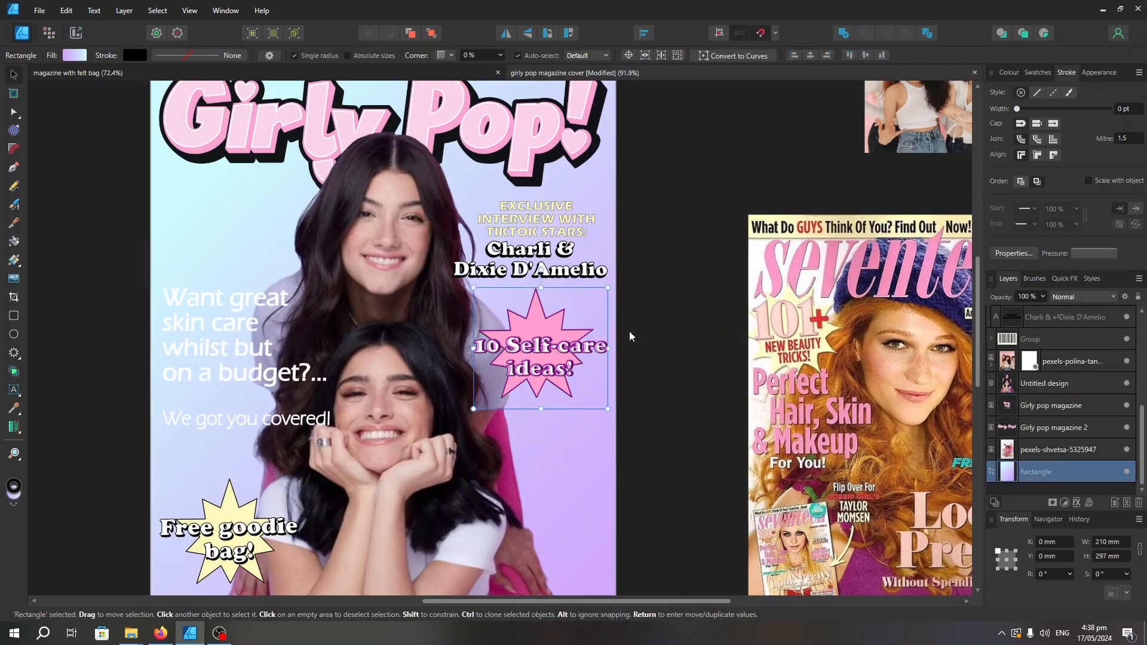
pyautogui.doubleClick(535, 323)
pyautogui.click(1077, 503)
pyautogui.click(727, 197)
pyautogui.click(918, 266)
pyautogui.moveTo(899, 219); pyautogui.dragTo(963, 219)
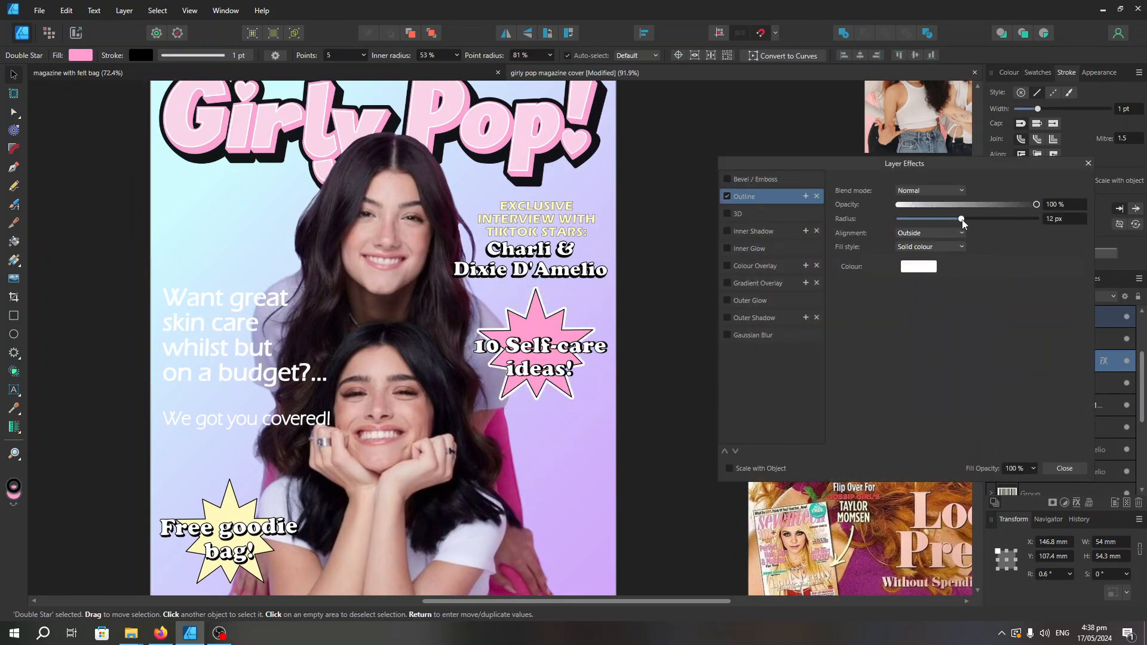
pyautogui.scroll(-1, 653, 389)
pyautogui.click(1064, 469)
pyautogui.click(674, 438)
# Add a white outline layer effect to the yellow star behind the Free goodie bag text
pyautogui.scroll(-1, 411, 448)
pyautogui.scroll(1, 346, 482)
pyautogui.doubleClick(335, 475)
pyautogui.click(1076, 503)
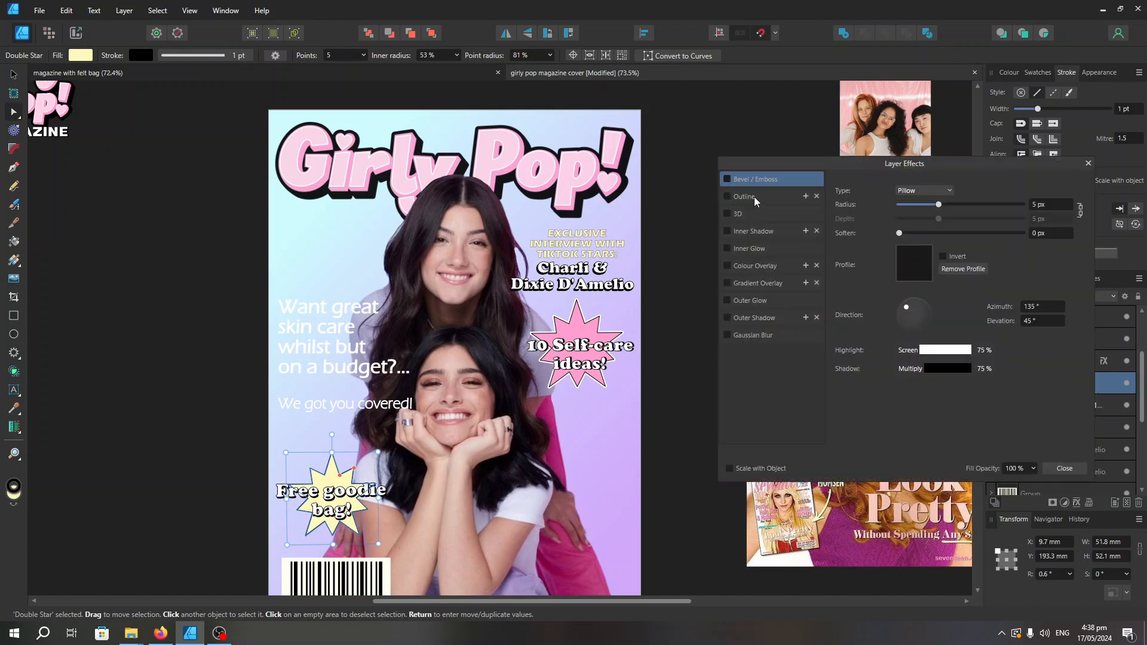
pyautogui.click(726, 197)
pyautogui.click(918, 266)
pyautogui.click(963, 219)
pyautogui.click(1088, 164)
pyautogui.scroll(3, 286, 551)
# Recolour the front Free goodie bag text layer purple
pyautogui.click(382, 433)
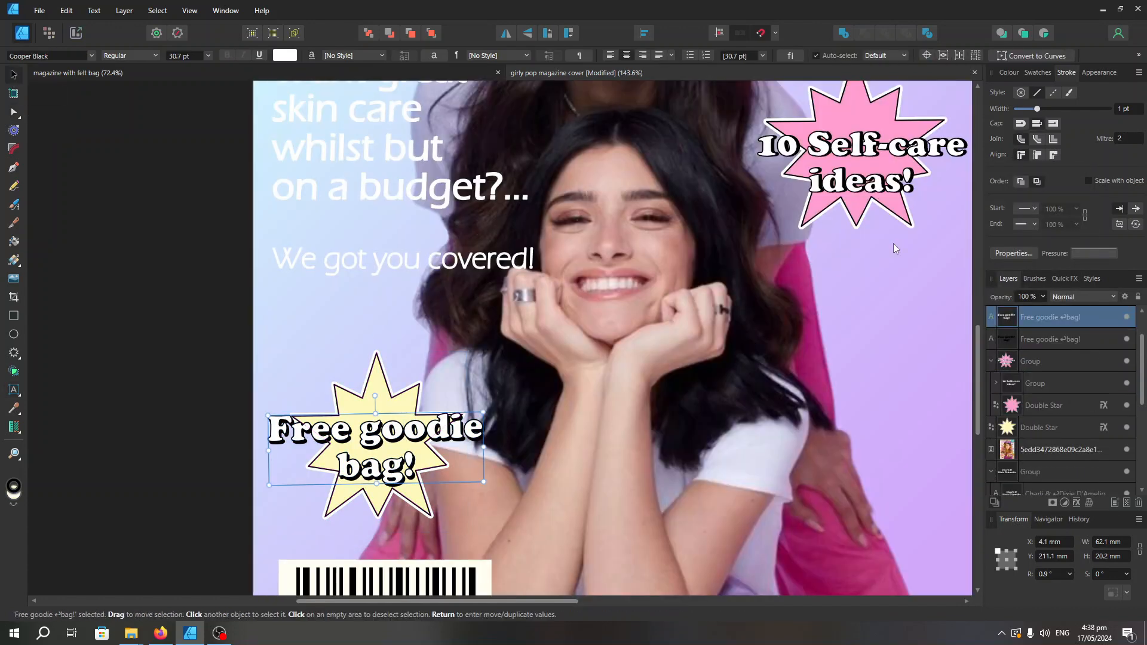
pyautogui.click(1037, 73)
pyautogui.click(1071, 158)
pyautogui.scroll(-4, 409, 437)
# Shift the start of the background rectangle's linear gradient to the right along the upper part of the cover
pyautogui.click(645, 400)
pyautogui.click(14, 259)
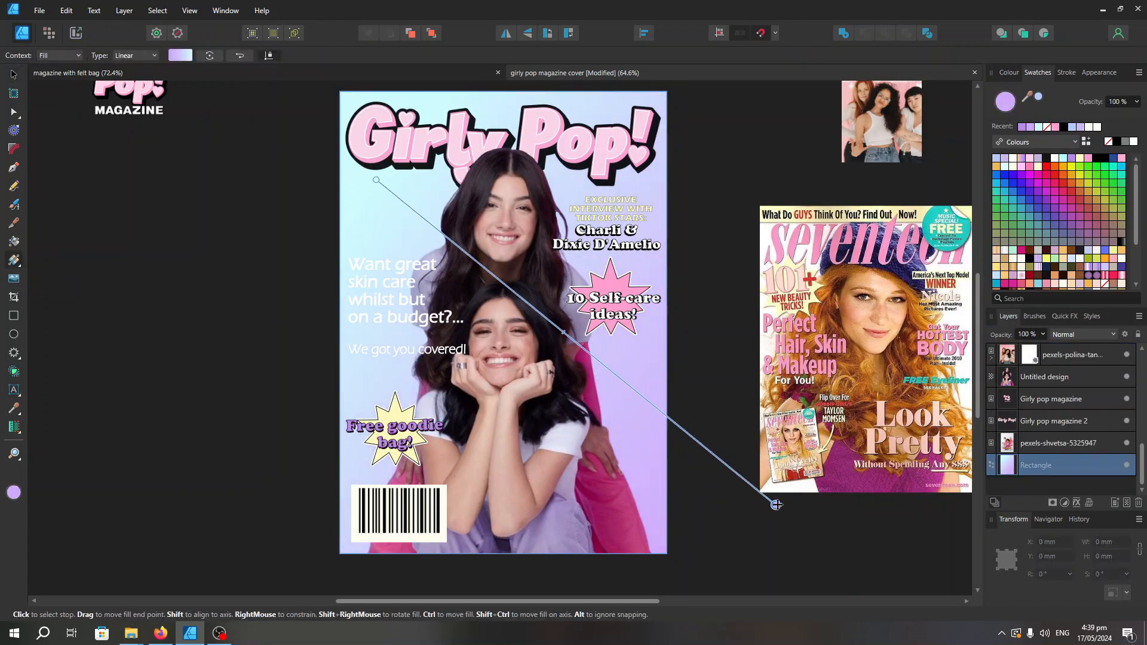
pyautogui.moveTo(376, 180); pyautogui.dragTo(461, 185)
pyautogui.click(14, 74)
pyautogui.click(705, 418)
# Check the magazine with felt bag document briefly and save the girly pop magazine cover document
pyautogui.scroll(-2, 567, 425)
pyautogui.click(425, 71)
pyautogui.click(675, 73)
pyautogui.click(39, 11)
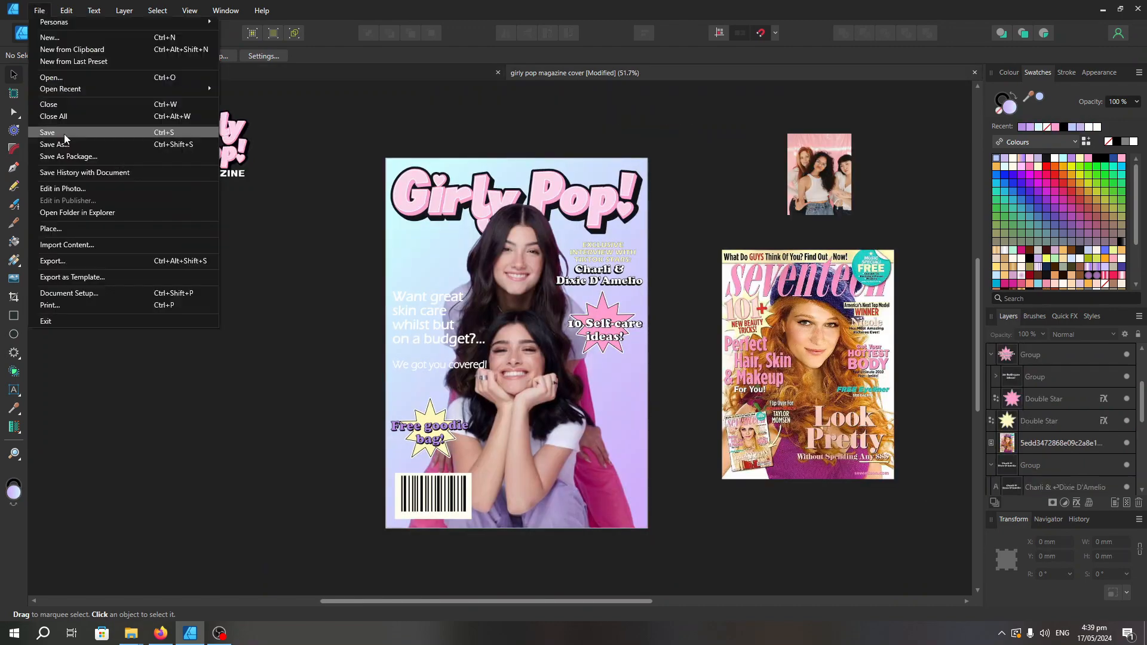
pyautogui.click(64, 135)
# Nudge the exclusive interview text slightly above the Charli & Dixie D'Amelio names
pyautogui.scroll(1, 695, 371)
pyautogui.scroll(-1, 717, 320)
pyautogui.moveTo(496, 602); pyautogui.dragTo(602, 602)
pyautogui.scroll(3, 479, 242)
pyautogui.click(566, 244)
pyautogui.moveTo(567, 241); pyautogui.dragTo(566, 244)
pyautogui.click(711, 286)
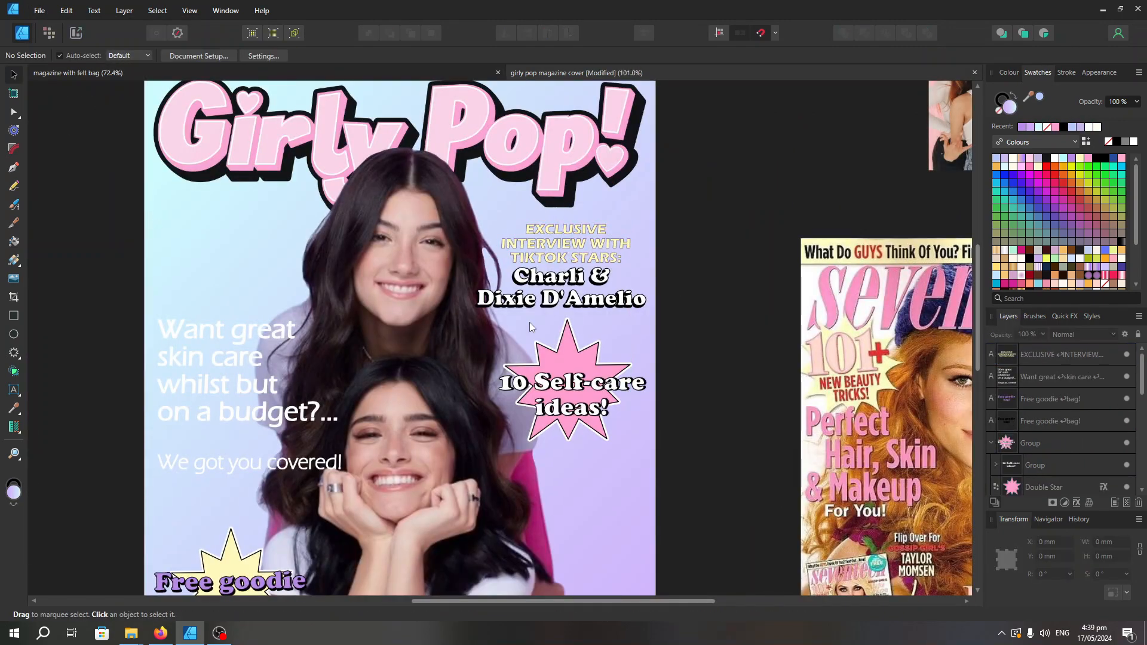
# Enlarge the Charli & Dixie D'Amelio names slightly and realign the exclusive interview text above them
pyautogui.click(562, 290)
pyautogui.moveTo(476, 310); pyautogui.dragTo(457, 314)
pyautogui.moveTo(561, 291); pyautogui.dragTo(567, 297)
pyautogui.moveTo(566, 243); pyautogui.dragTo(554, 247)
# Move the self-care starburst slightly down to leave more space below the names
pyautogui.scroll(-1, 481, 299)
pyautogui.moveTo(550, 306); pyautogui.dragTo(550, 318)
pyautogui.click(679, 292)
pyautogui.scroll(-1, 463, 352)
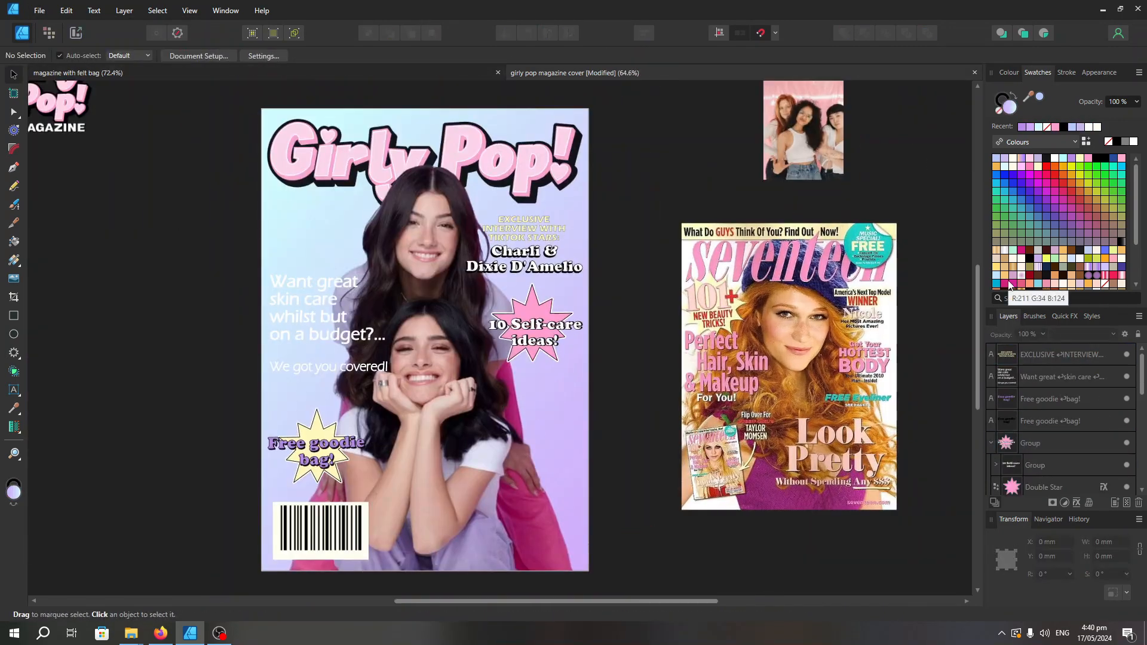
# Try recolouring the skin care text magenta (R:211 G:34 B:124) and undo the change
pyautogui.scroll(-1, 825, 507)
pyautogui.click(419, 352)
pyautogui.click(1008, 284)
pyautogui.click(675, 335)
pyautogui.hotkey('ctrl', 'z')
# Move the skin care text slightly up on the cover
pyautogui.click(675, 334)
pyautogui.moveTo(440, 338); pyautogui.dragTo(441, 334)
pyautogui.click(800, 372)
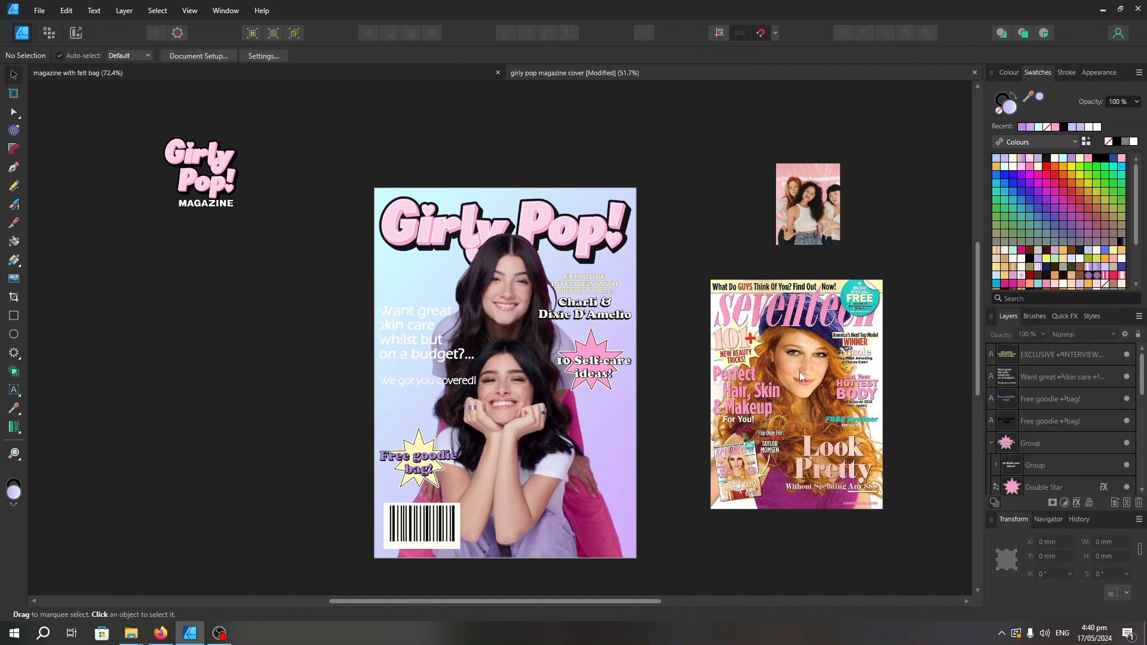
# Export the cover as a PNG named girly pop magazine cover into the mockups folder
pyautogui.hotkey('ctrl', 'alt', 'shift', 's')
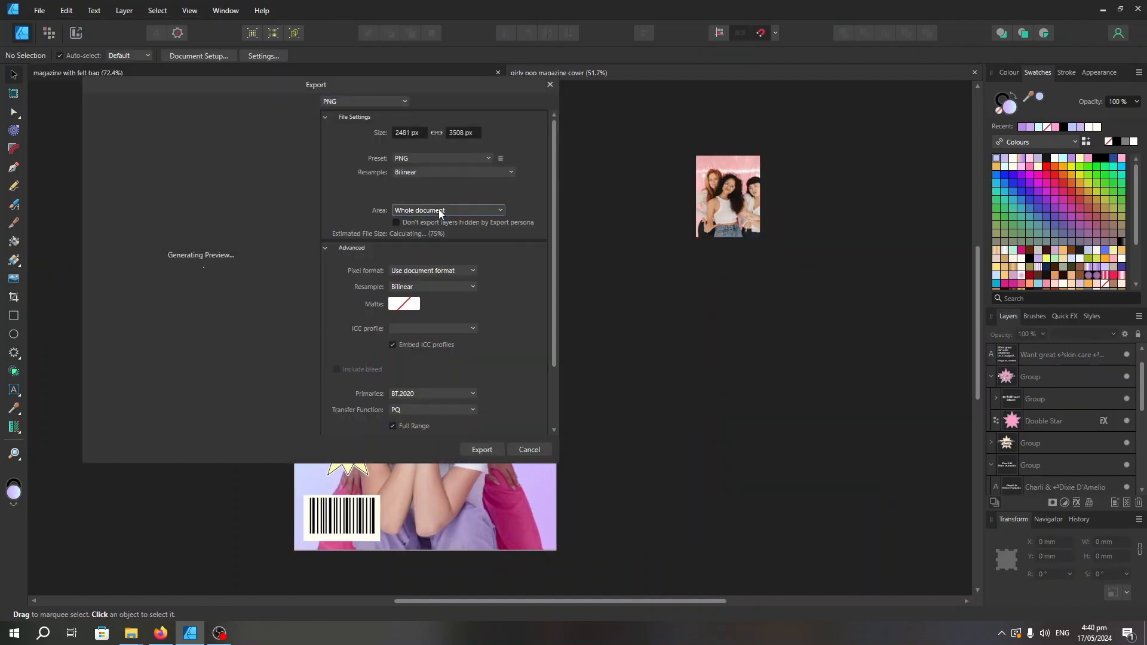
pyautogui.click(481, 449)
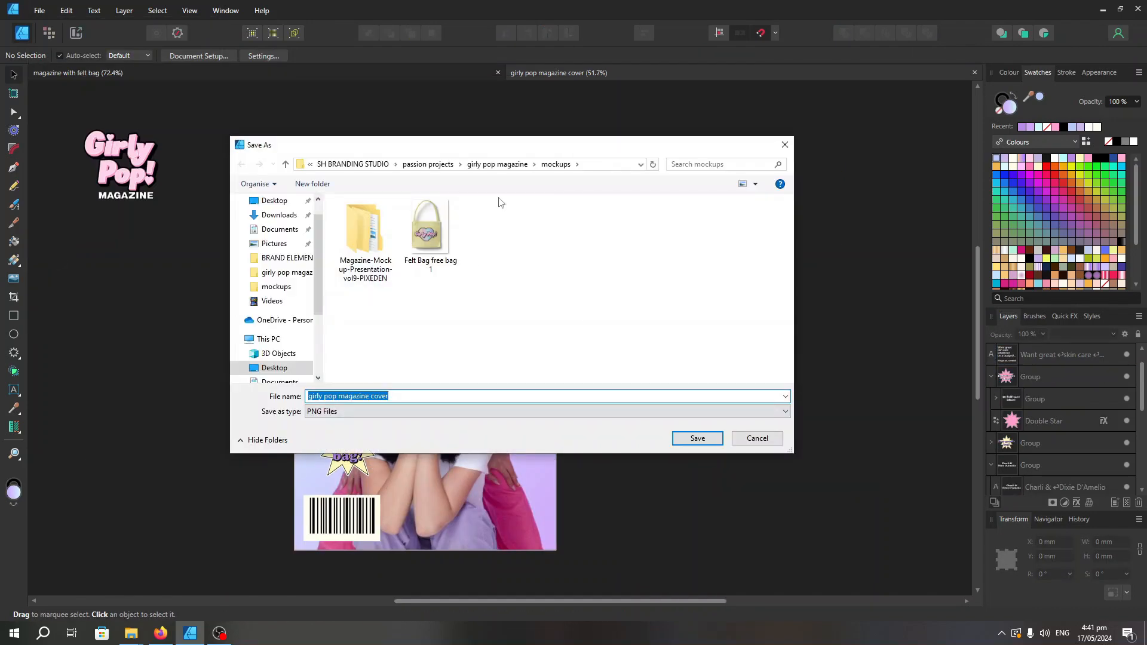
pyautogui.press('Return')
# Rename the exported file girly pop magazine cover png in File Explorer and place it in the magazine with felt bag document
pyautogui.click(472, 73)
pyautogui.hotkey('alt', 'Tab')
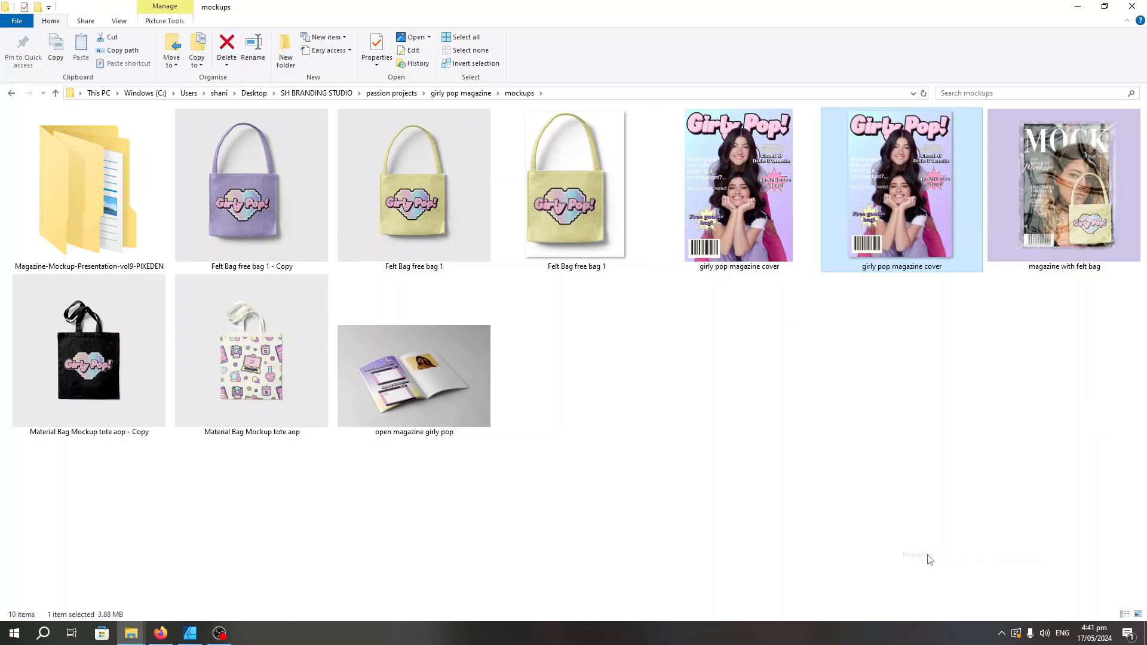
pyautogui.write('ng')
pyautogui.press('Return')
pyautogui.moveTo(740, 186); pyautogui.dragTo(645, 382)
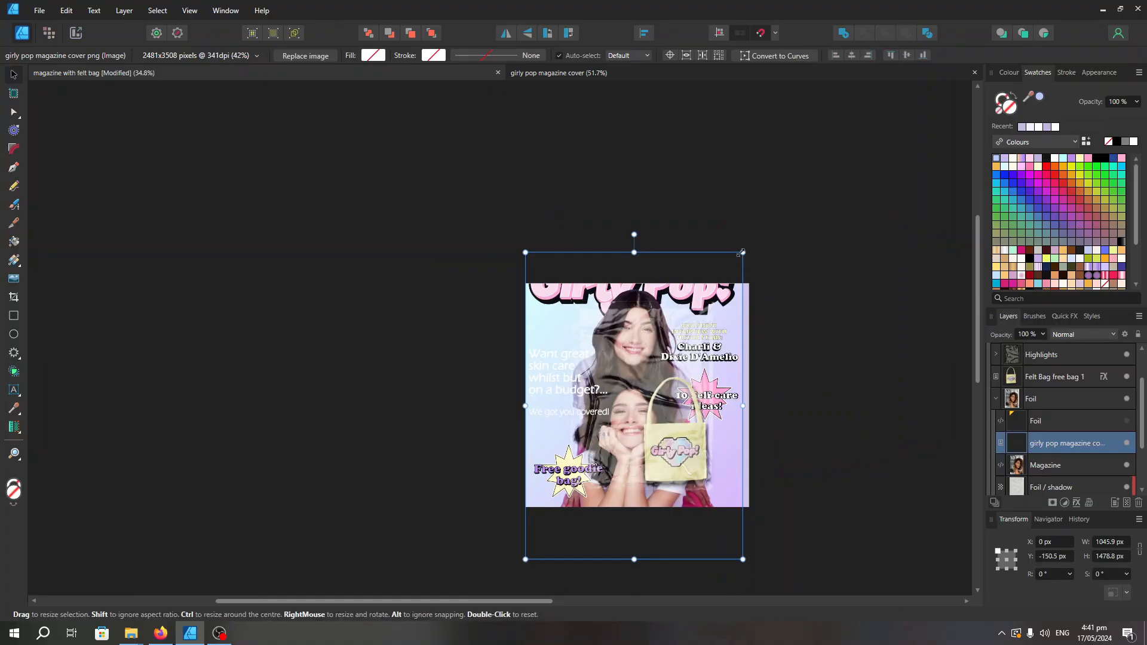
# Scale the placed cover image to about 585 × 828 px and position it over the mockup's magazine
pyautogui.moveTo(745, 251); pyautogui.dragTo(637, 396)
pyautogui.scroll(1, 654, 458)
pyautogui.moveTo(532, 465); pyautogui.dragTo(603, 335)
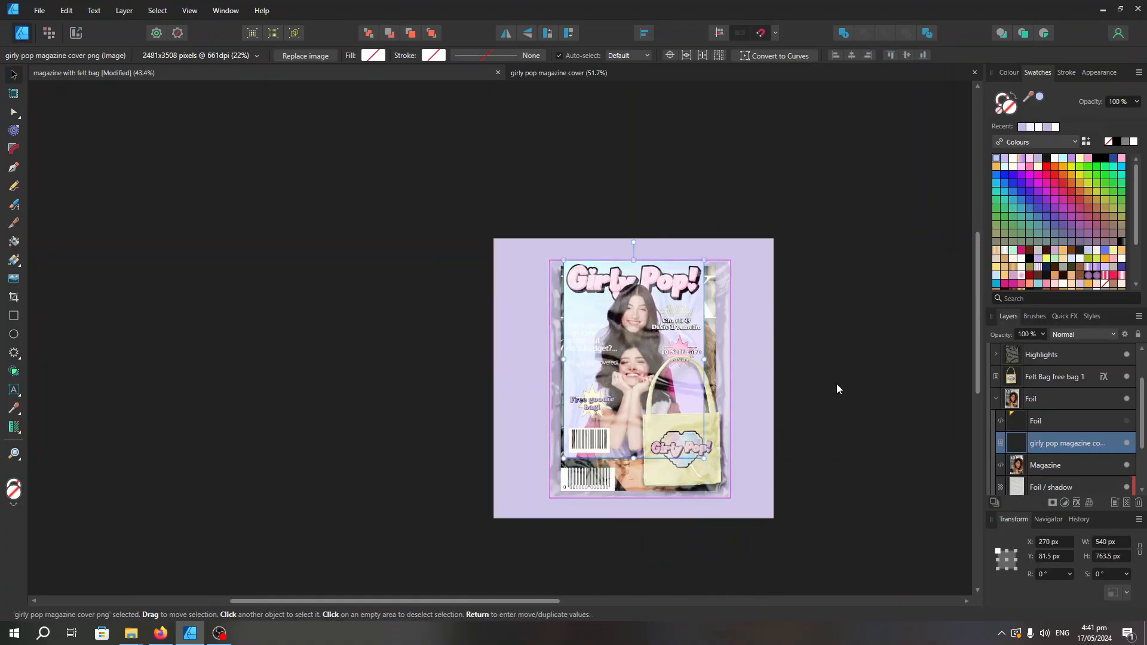
pyautogui.scroll(1, 836, 383)
pyautogui.moveTo(669, 472); pyautogui.dragTo(684, 494)
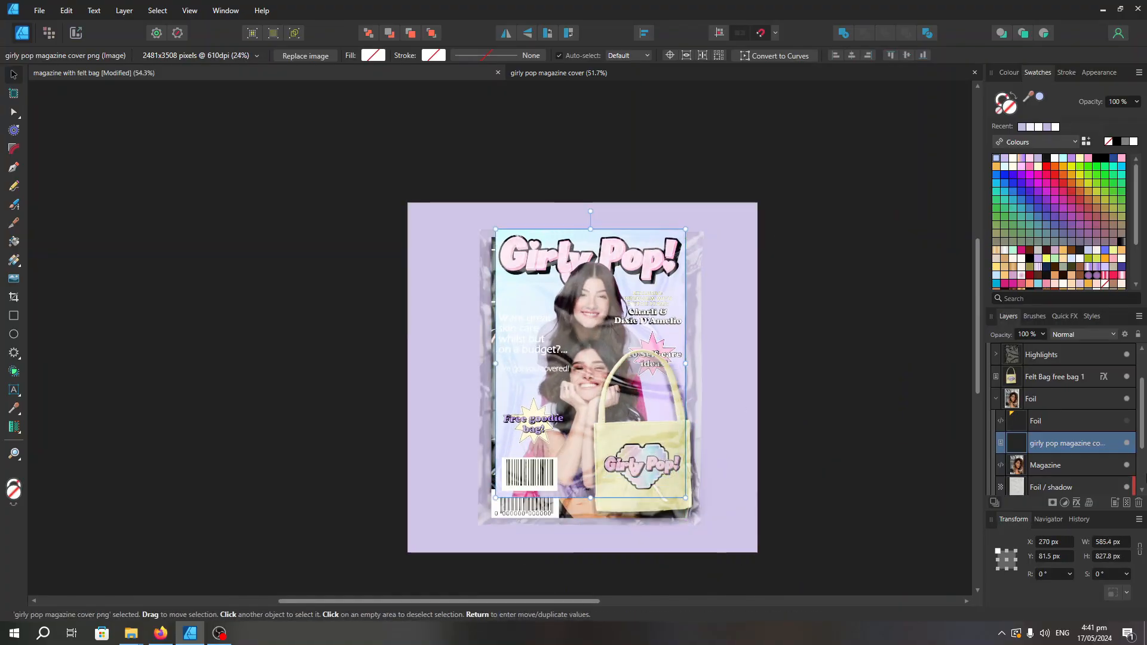
# Hide the original Magazine layer and move the cover image down to about X 271.8, Y 111 px
pyautogui.click(1125, 466)
pyautogui.moveTo(624, 381); pyautogui.dragTo(625, 390)
pyautogui.scroll(1, 793, 392)
pyautogui.scroll(-1, 785, 404)
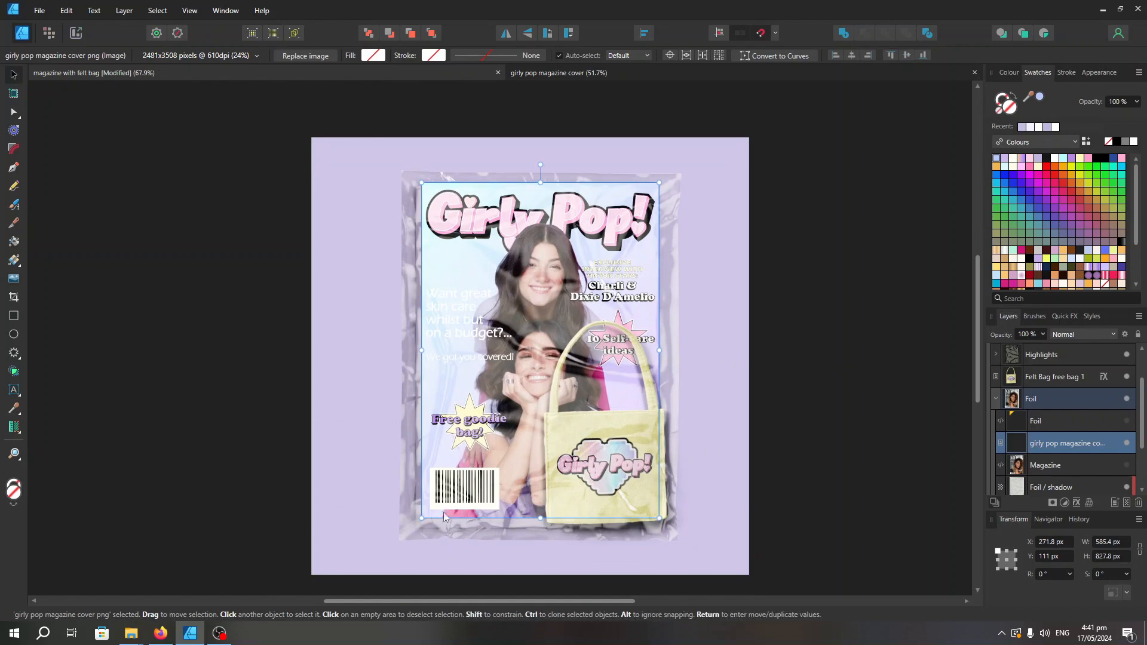
# Enlarge the cover image to about 600 × 848 px within the foil wrapping
pyautogui.moveTo(416, 521); pyautogui.dragTo(413, 525)
pyautogui.scroll(-2, 794, 506)
pyautogui.scroll(1, 791, 509)
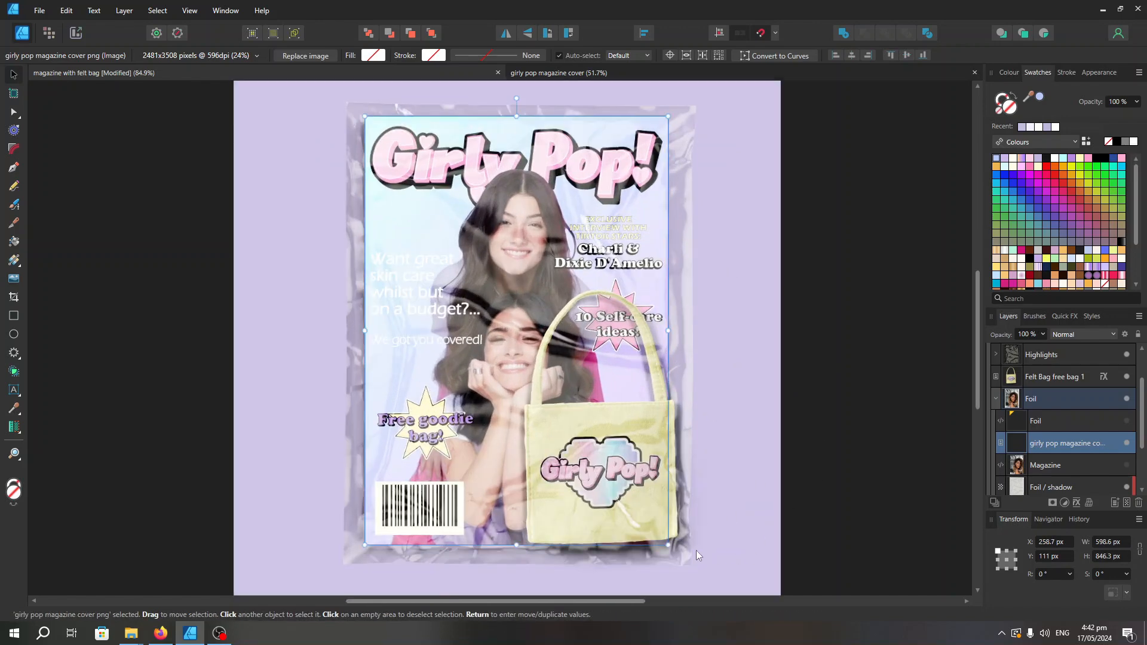
pyautogui.moveTo(669, 544); pyautogui.dragTo(669, 546)
# Hide the Foil / shadow layer temporarily to examine its effect on the mockup
pyautogui.scroll(-1, 1127, 502)
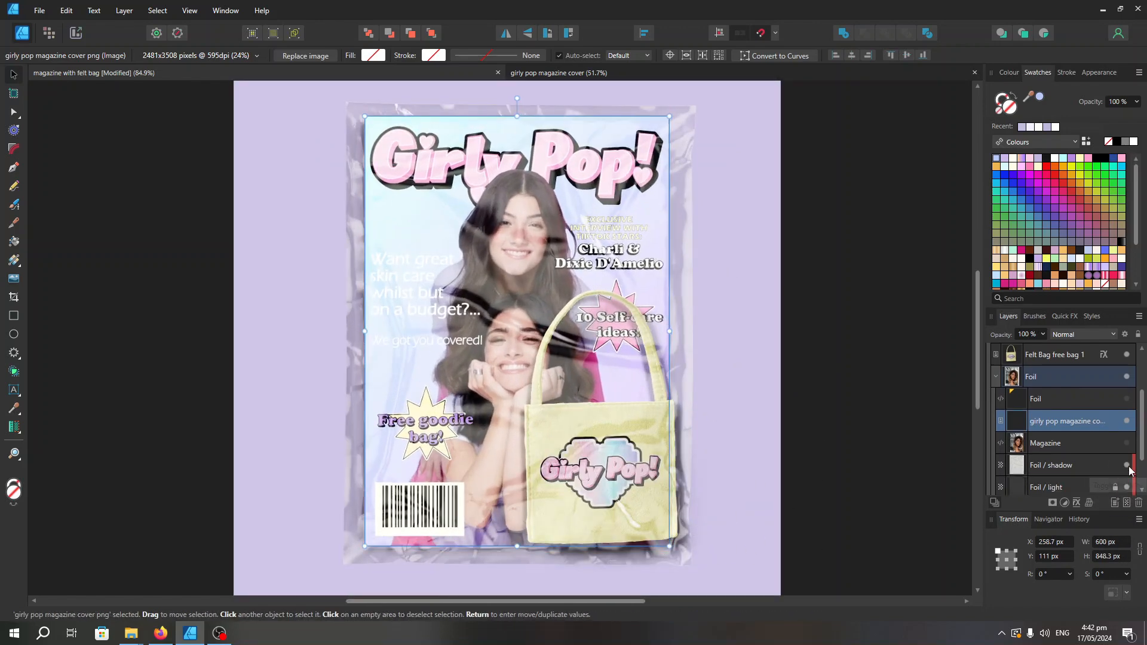
pyautogui.click(1127, 466)
pyautogui.scroll(-3, 839, 549)
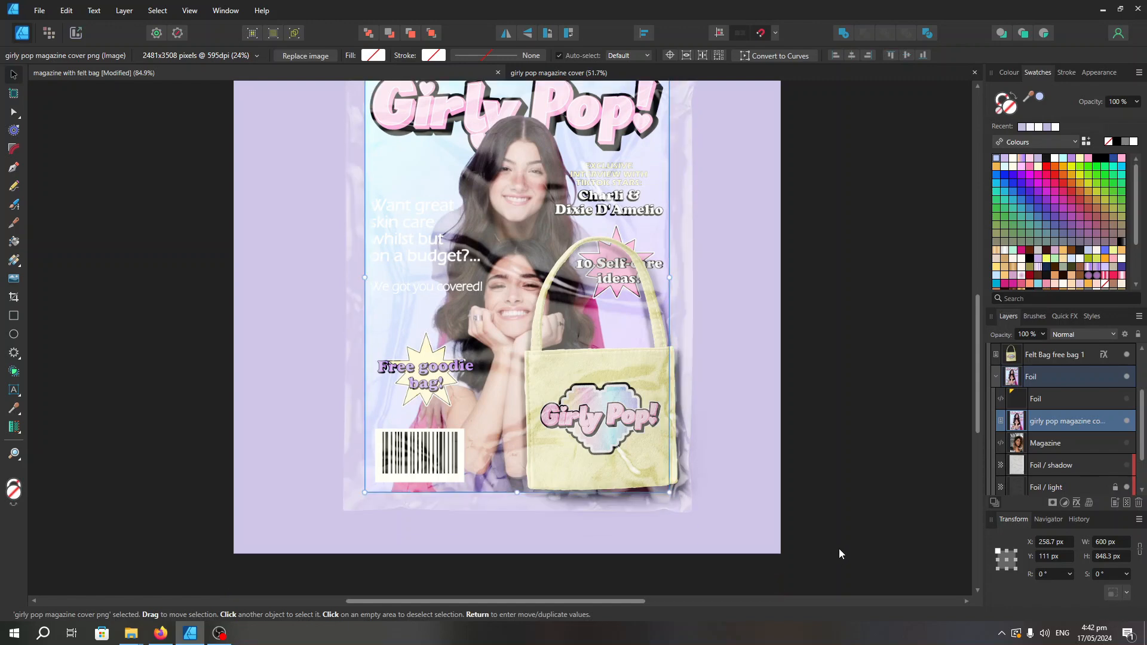
pyautogui.scroll(-1, 838, 548)
pyautogui.scroll(1, 908, 464)
# Lower the opacity of the Foil / shadow layer to about 68 %
pyautogui.click(1039, 466)
pyautogui.scroll(-1, 1036, 472)
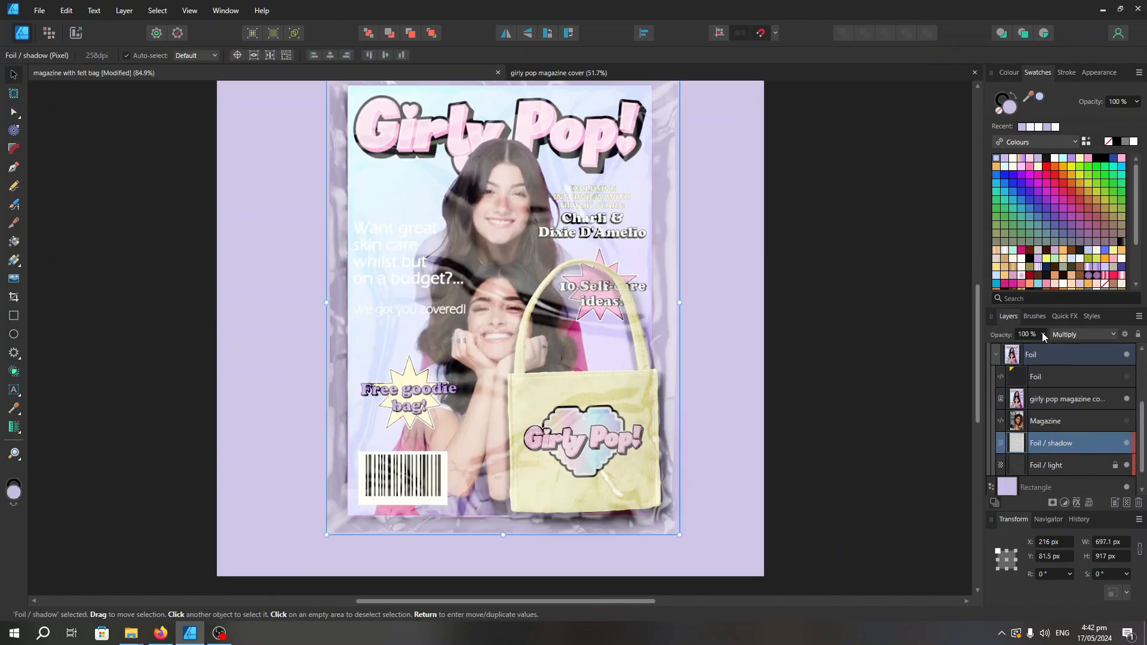
pyautogui.scroll(-1, 929, 439)
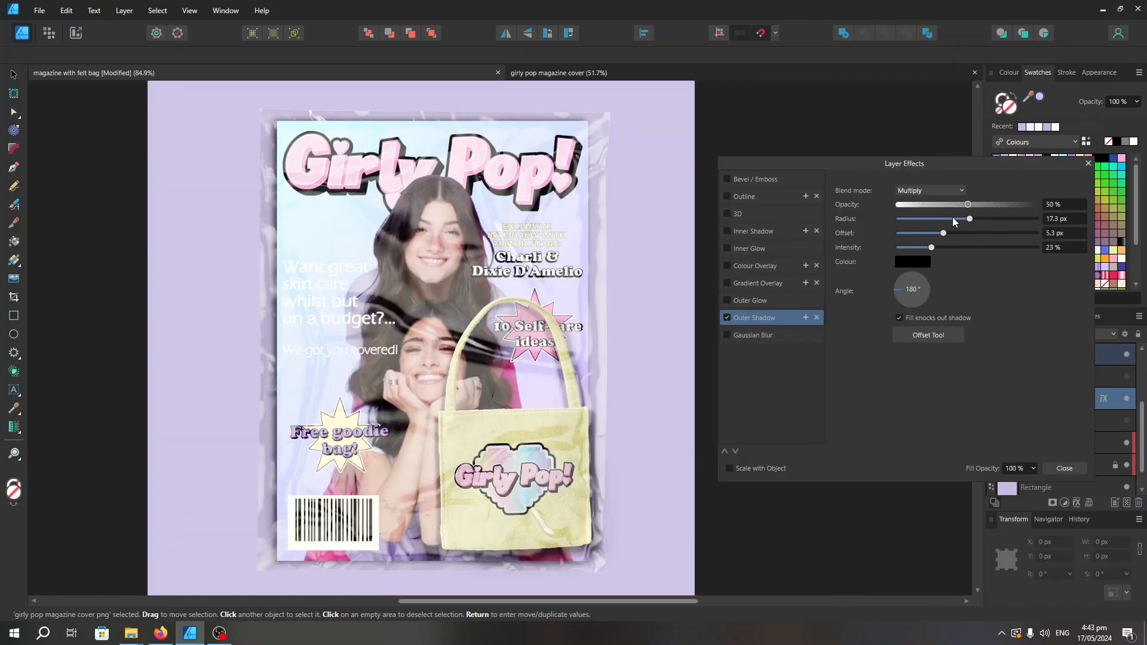
# Give the cover image an outer shadow with 44 % opacity, 17.3 px radius, 5.3 px offset and 23 % intensity
pyautogui.moveTo(978, 204); pyautogui.dragTo(958, 208)
pyautogui.scroll(-1, 596, 461)
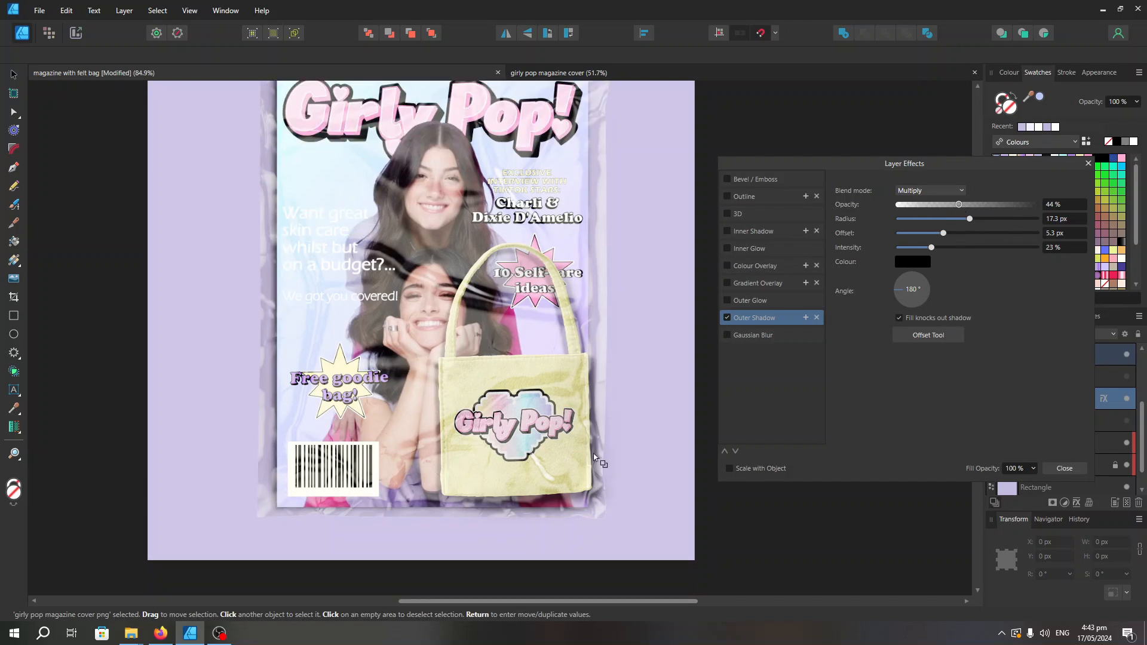
pyautogui.scroll(-2, 591, 461)
pyautogui.scroll(1, 650, 461)
pyautogui.click(1087, 163)
# Examine the mockup and check the cover image's outer shadow settings
pyautogui.click(14, 93)
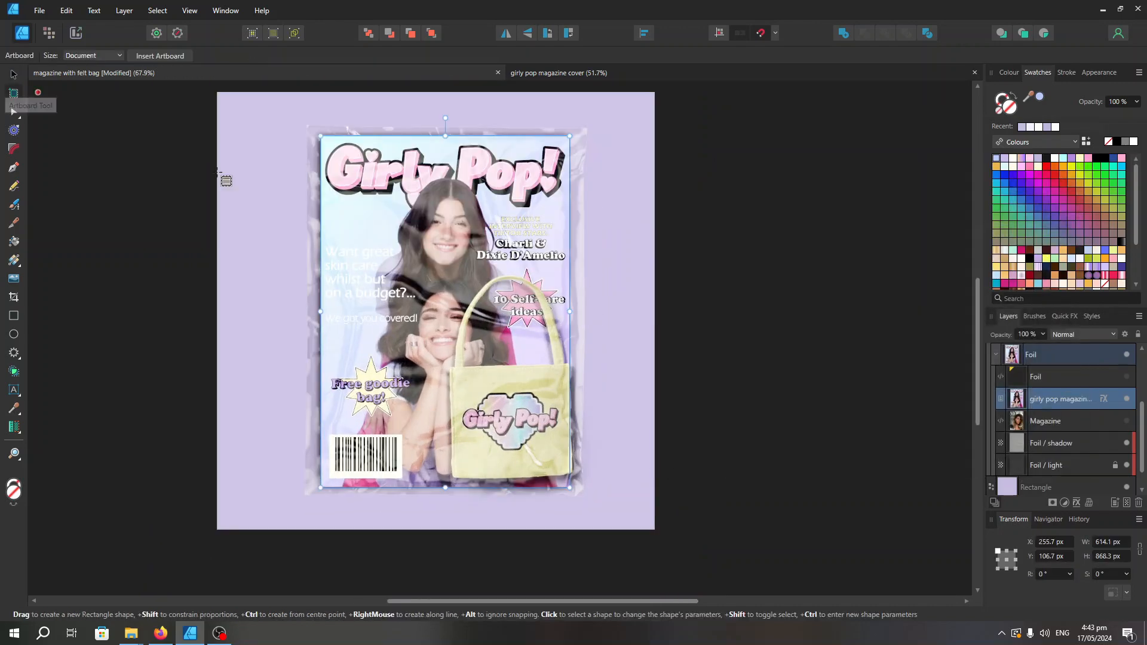
pyautogui.click(14, 75)
pyautogui.click(737, 357)
pyautogui.scroll(2, 552, 442)
pyautogui.scroll(-1, 549, 406)
pyautogui.click(1060, 399)
pyautogui.click(1077, 504)
pyautogui.scroll(-1, 776, 540)
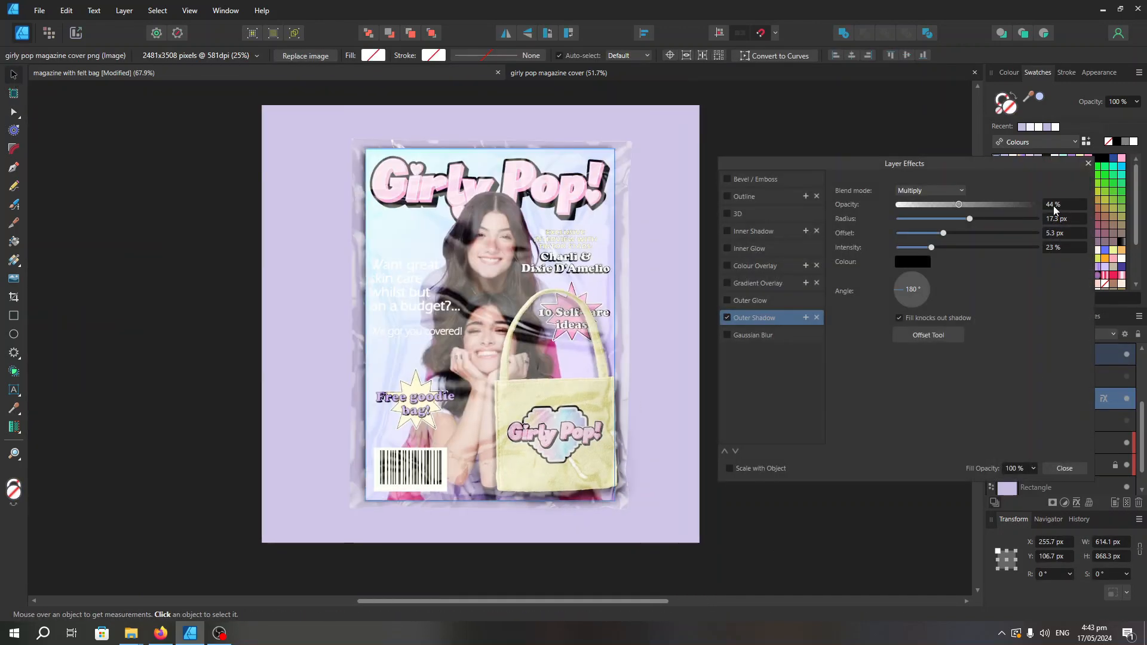
pyautogui.click(1088, 163)
# Add a Vibrance adjustment to the cover image with vibrance 20 % and saturation 16 %
pyautogui.click(1064, 504)
pyautogui.click(1042, 307)
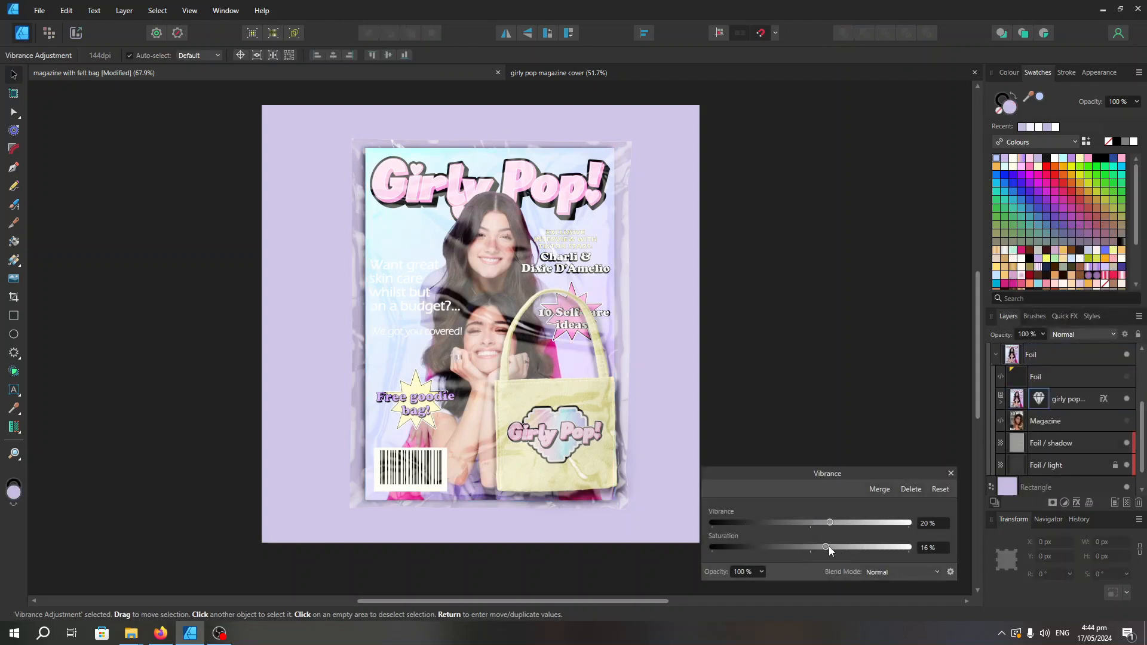
pyautogui.scroll(-1, 722, 294)
pyautogui.scroll(1, 741, 239)
pyautogui.click(951, 474)
# Shrink the cover image slightly from its upper-left corner within the foil wrapping and deselect it
pyautogui.click(1020, 401)
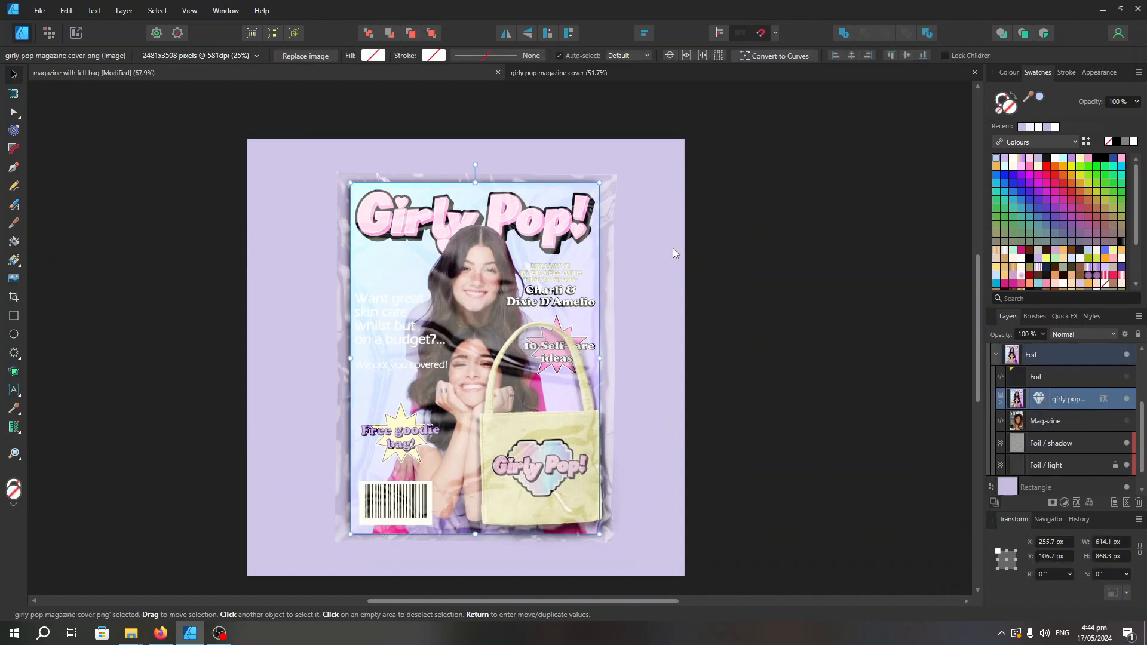
pyautogui.click(693, 196)
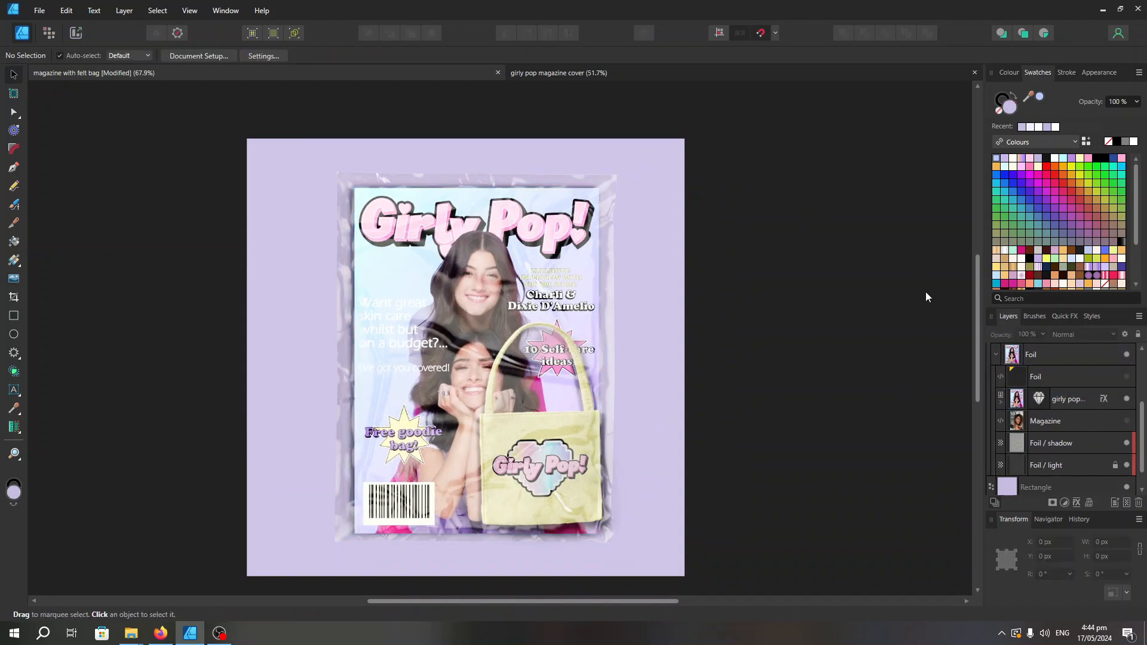